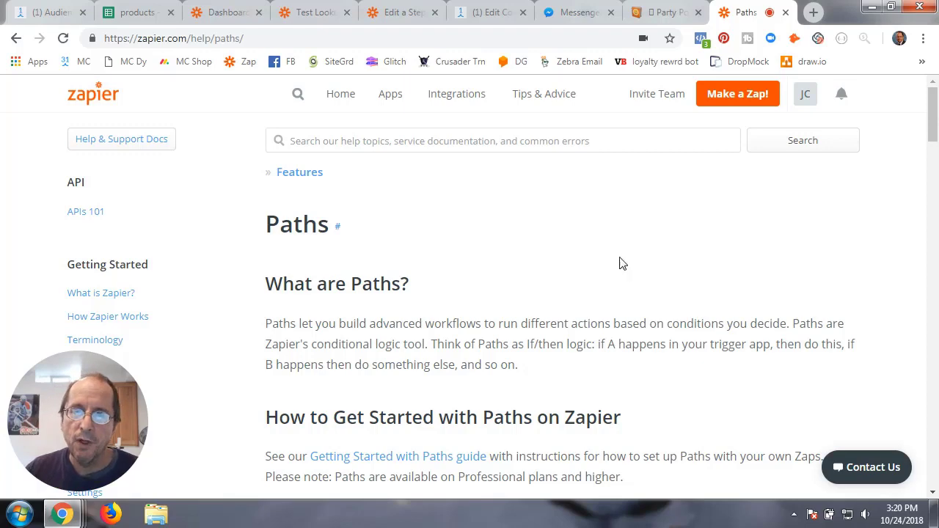
- Read the Zapier Paths help page, switch to ManyChat and open the starting Send Message step of the T - GS Lookup flow
scroll(621, 262, "down", 7)
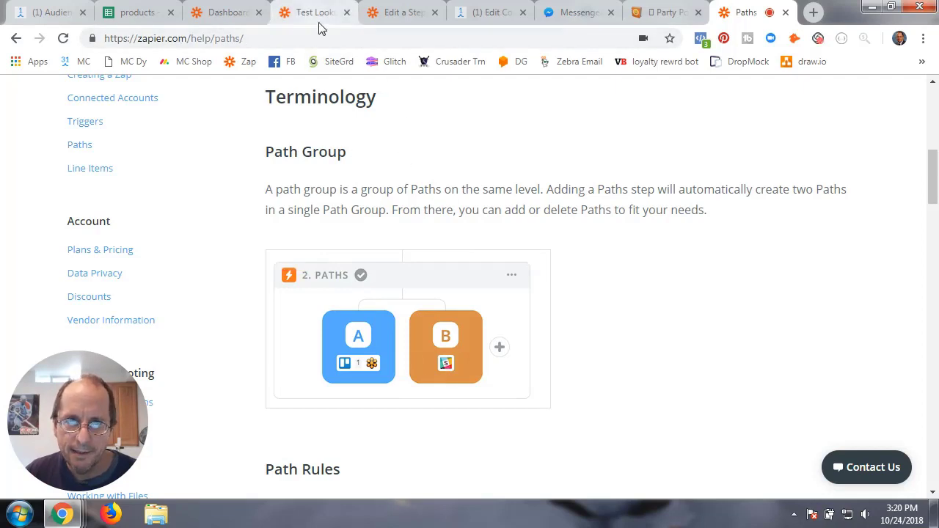
left_click(484, 14)
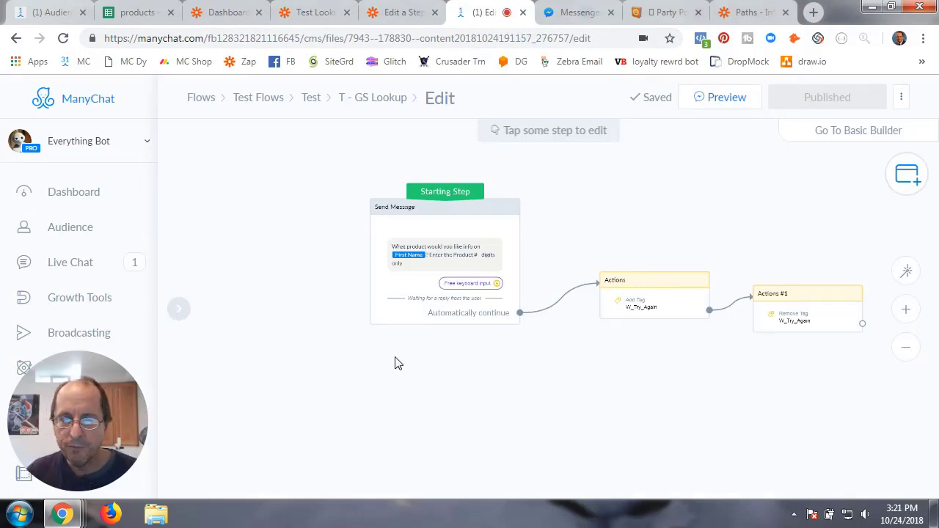
left_click_drag(574, 366, 495, 371)
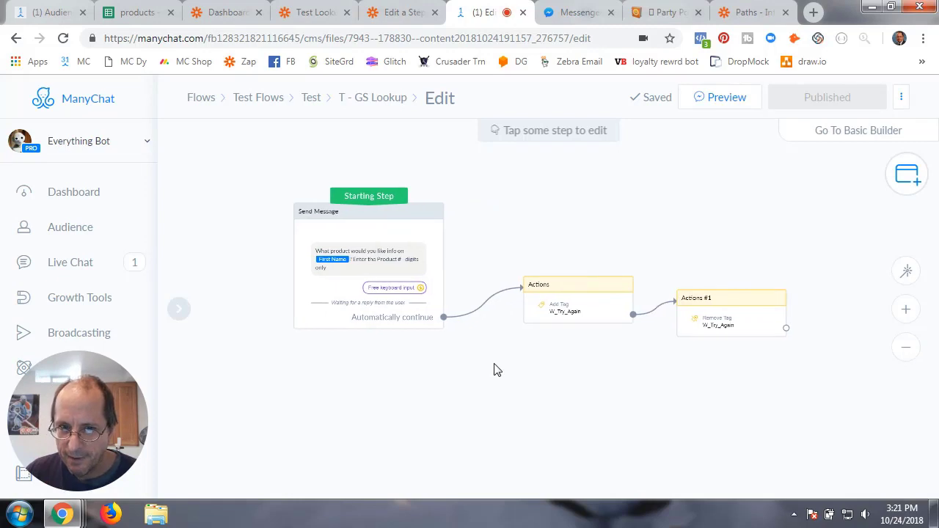
scroll(495, 372, "up", 3)
left_click_drag(420, 348, 585, 394)
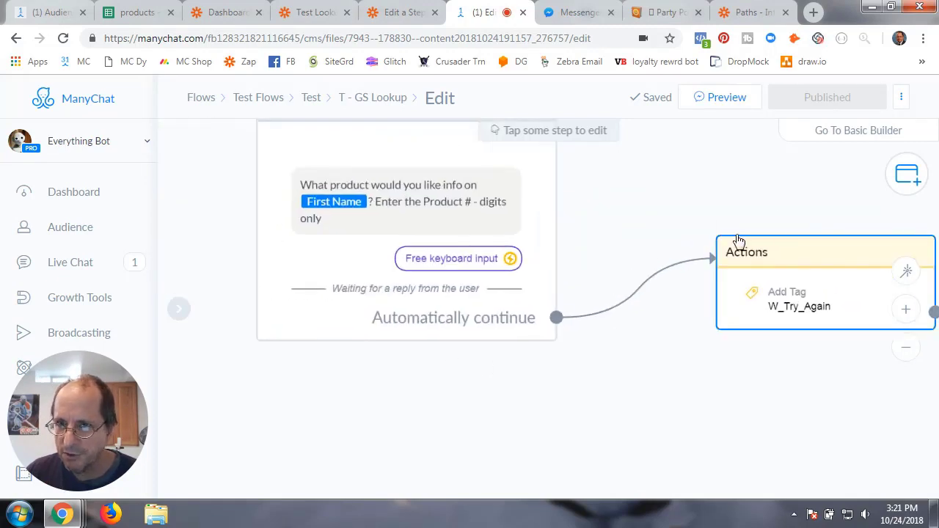
left_click(540, 223)
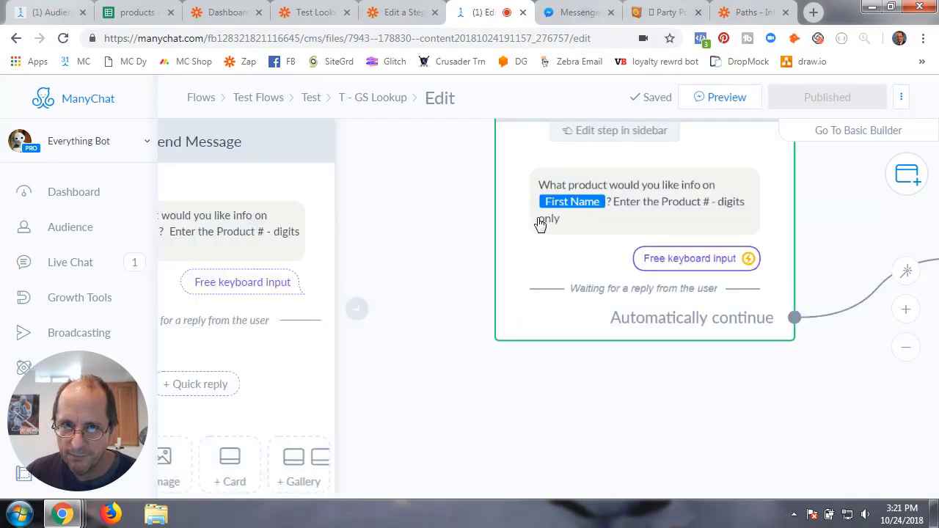
scroll(317, 360, "down", 3)
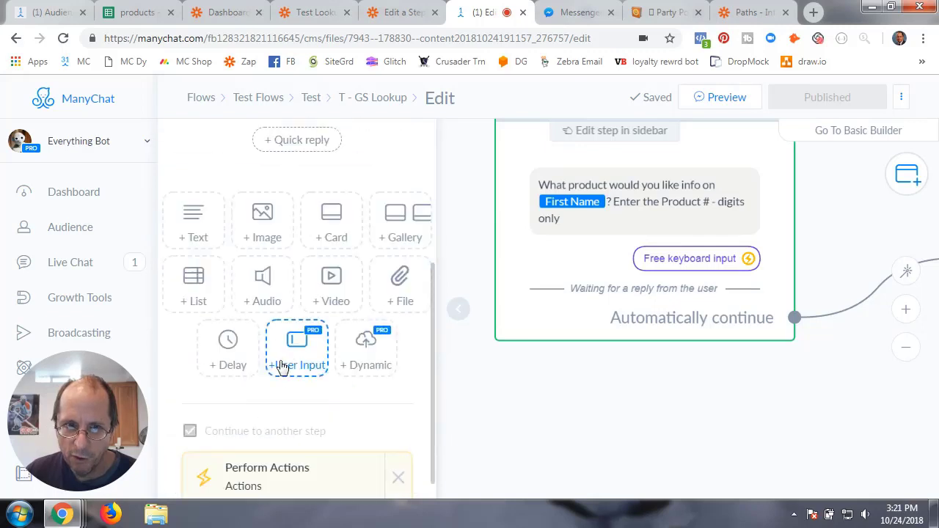
left_click(194, 233)
scroll(366, 316, "up", 2)
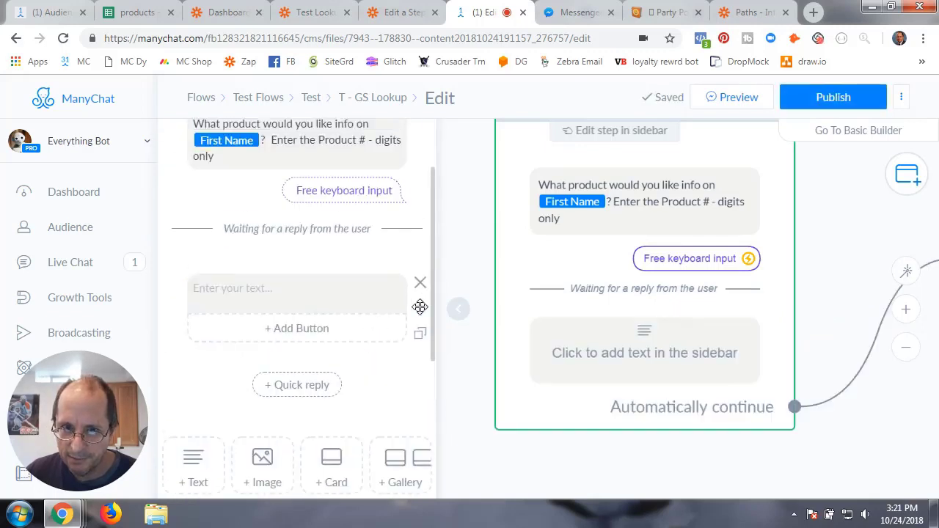
left_click_drag(418, 306, 399, 213)
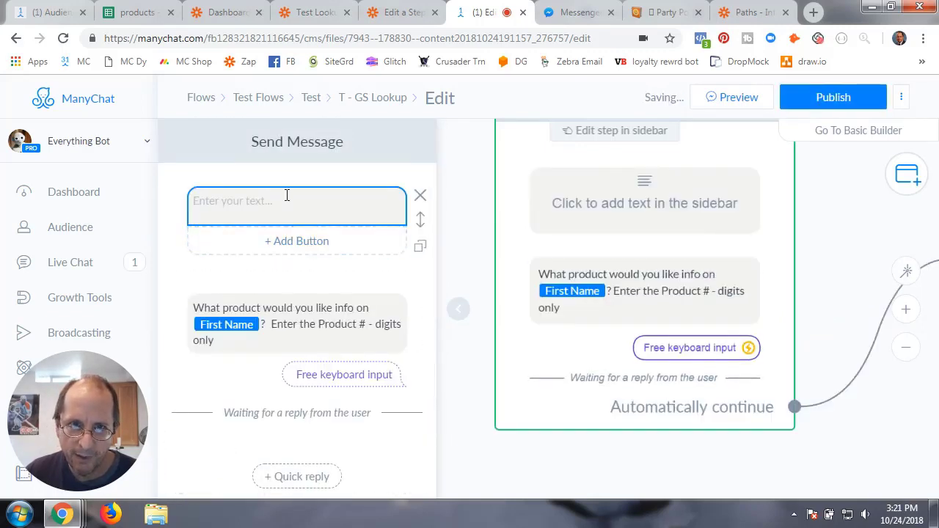
left_click(265, 341)
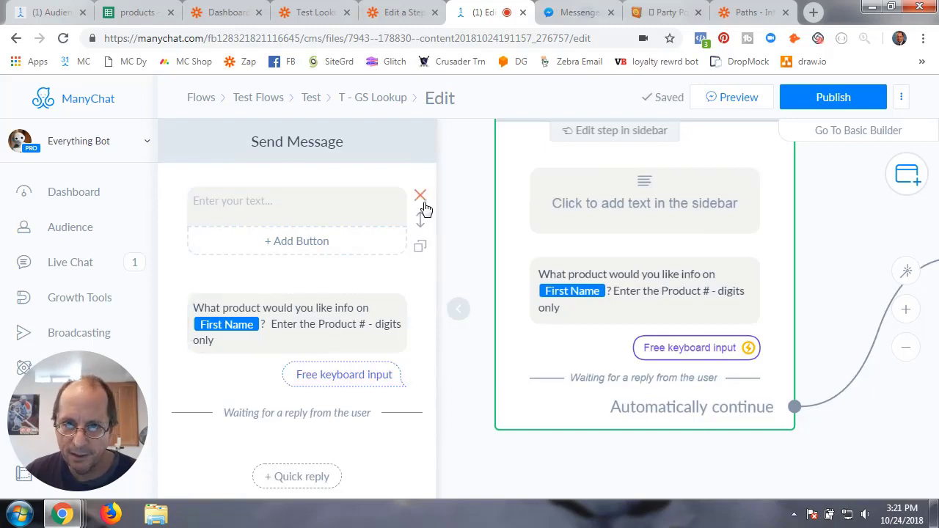
left_click(420, 195)
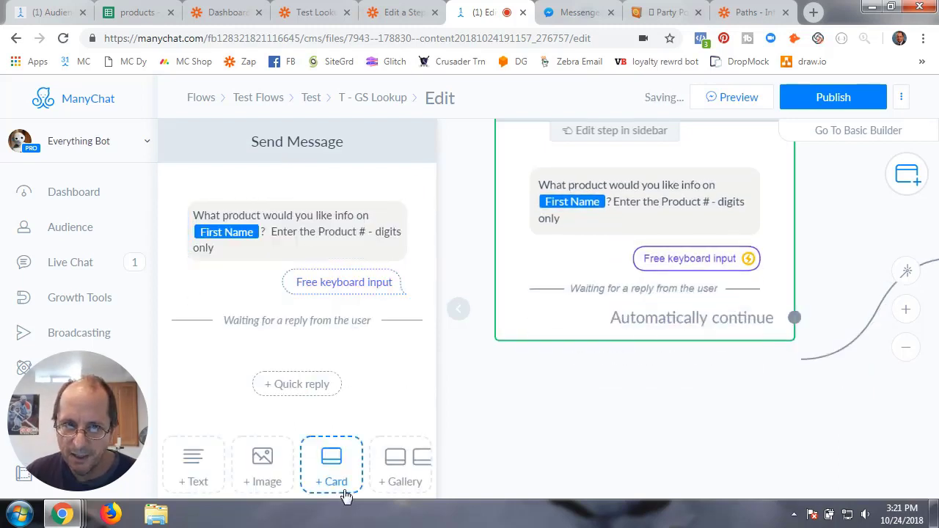
scroll(334, 469, "down", 2)
left_click(323, 468)
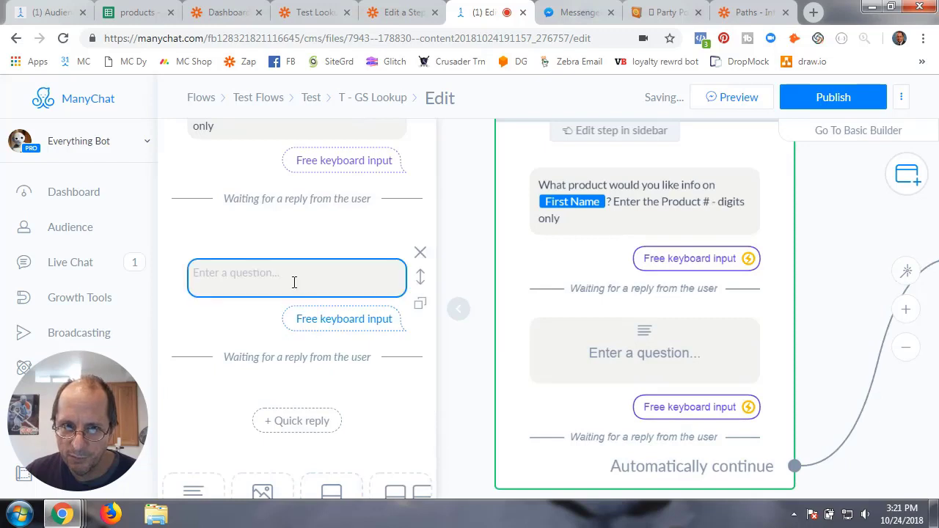
left_click(420, 254)
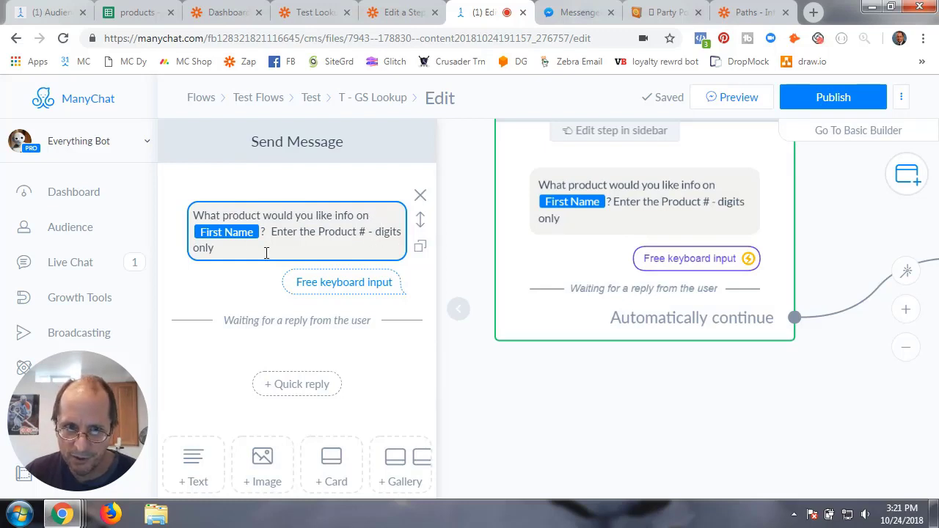
- Examine the product question's user input settings: reply type, retry message and the custom field that stores the response
left_click(268, 251)
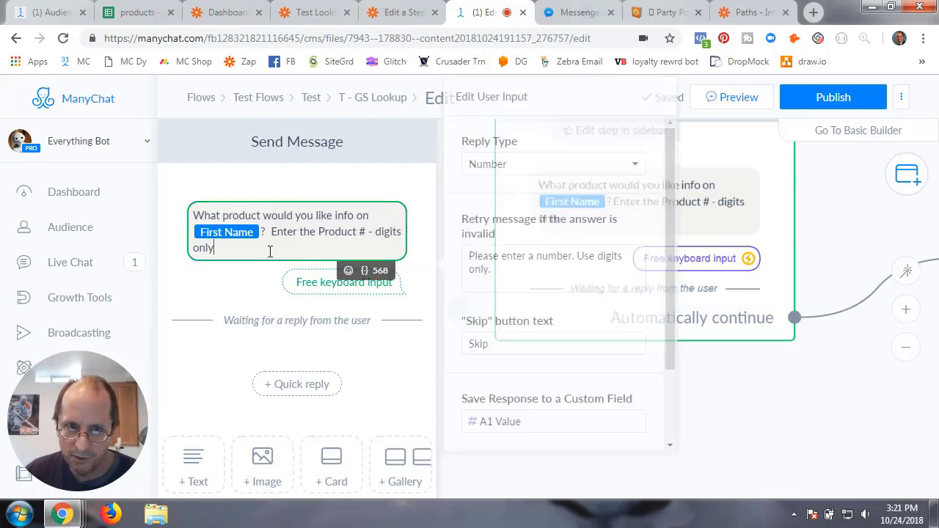
left_click(516, 165)
left_click(516, 222)
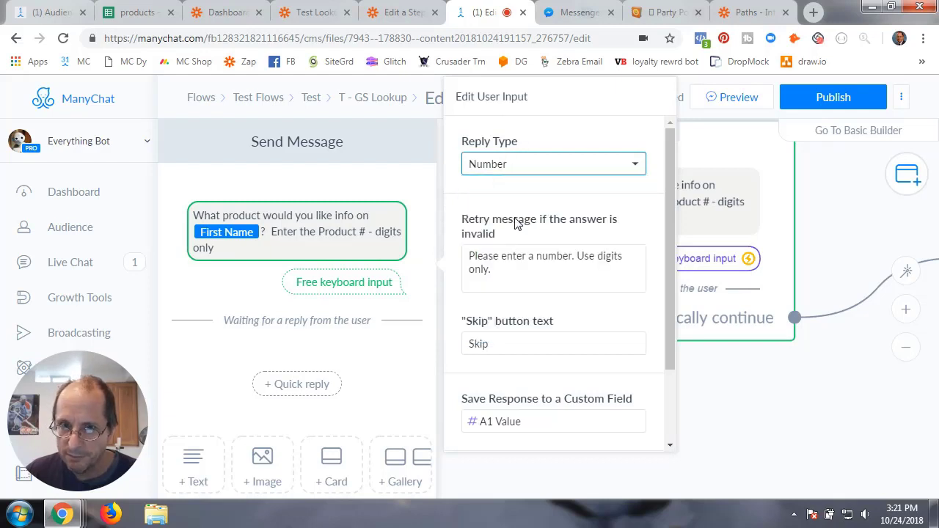
left_click(523, 424)
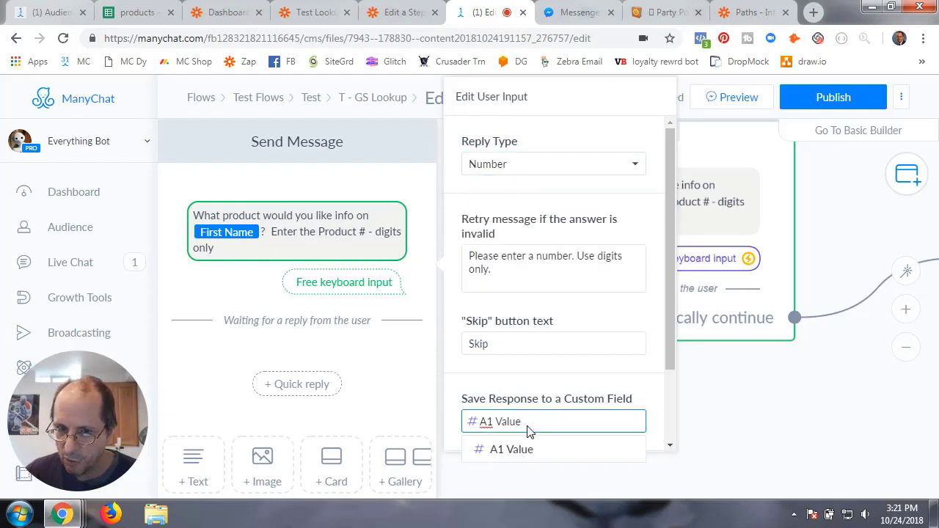
left_click(530, 423)
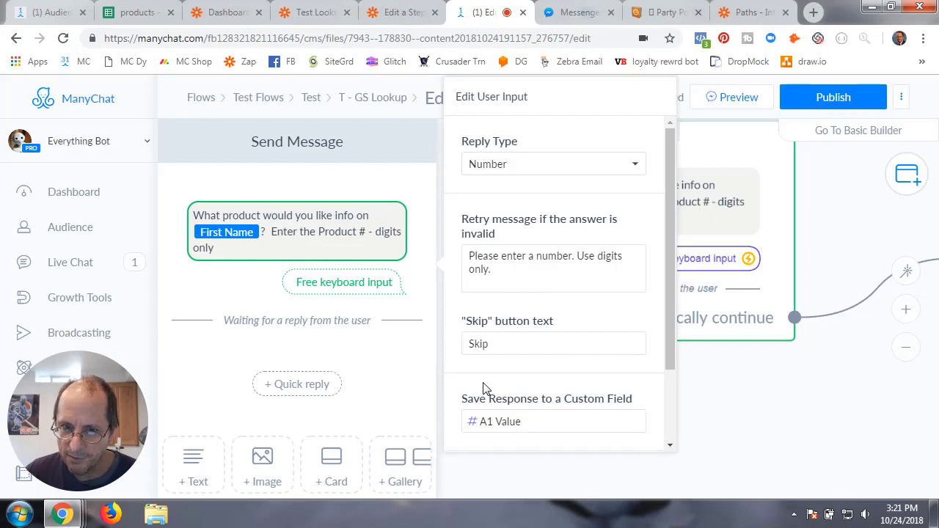
left_click(386, 371)
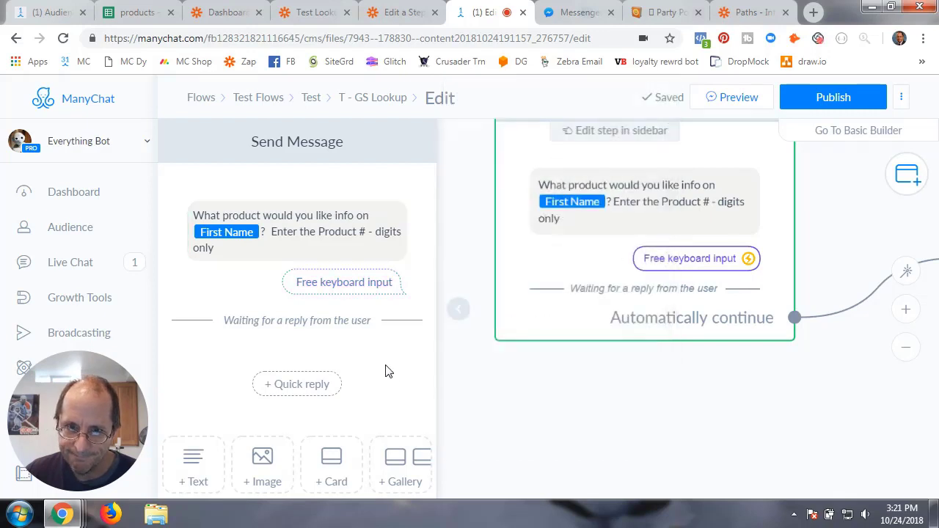
- Review the two Actions steps that add and remove the W_Try_Again tag, and publish the flow
left_click(458, 312)
left_click_drag(551, 389, 328, 393)
left_click_drag(710, 396, 582, 401)
left_click(595, 265)
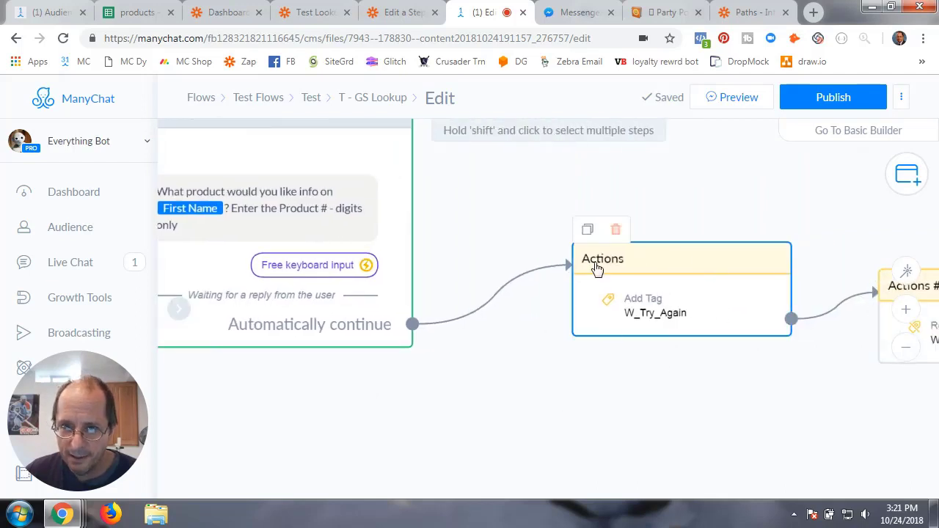
left_click(616, 381)
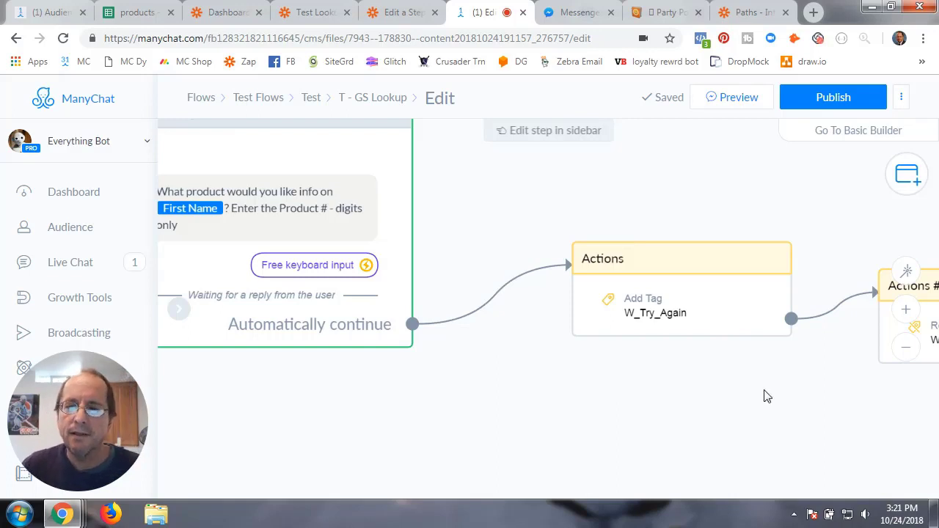
left_click_drag(765, 392, 568, 395)
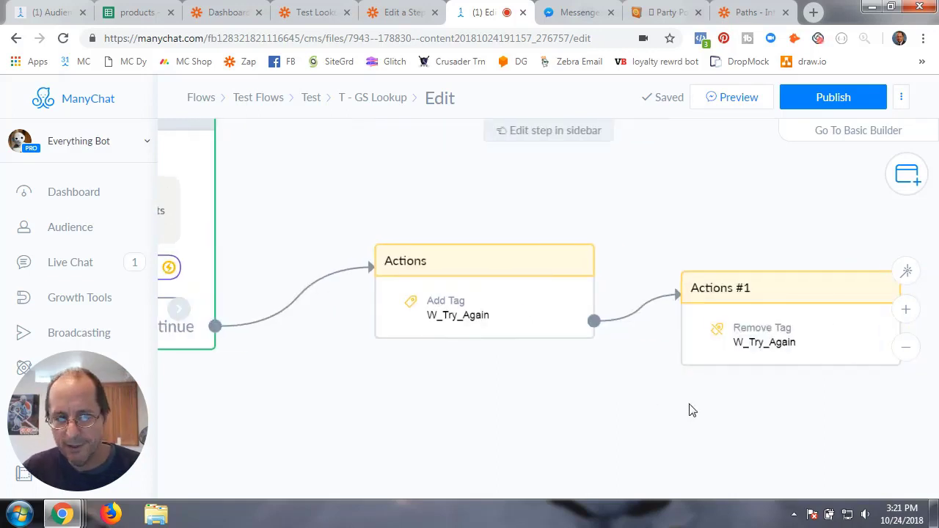
left_click_drag(472, 411, 655, 422)
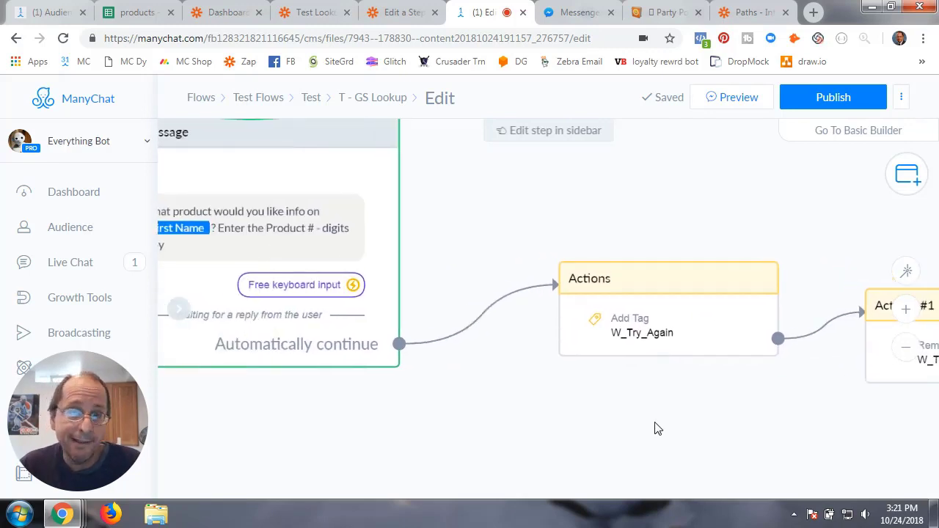
left_click_drag(448, 411, 547, 410)
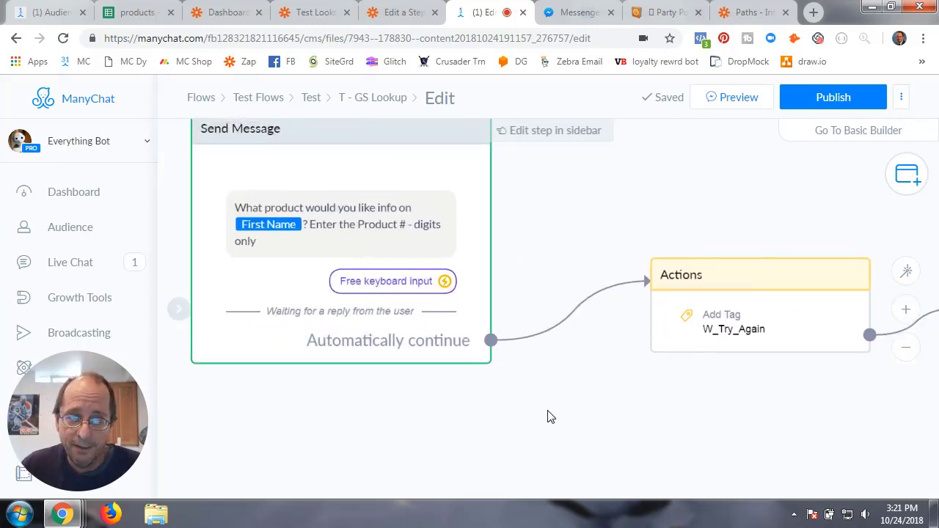
left_click(833, 101)
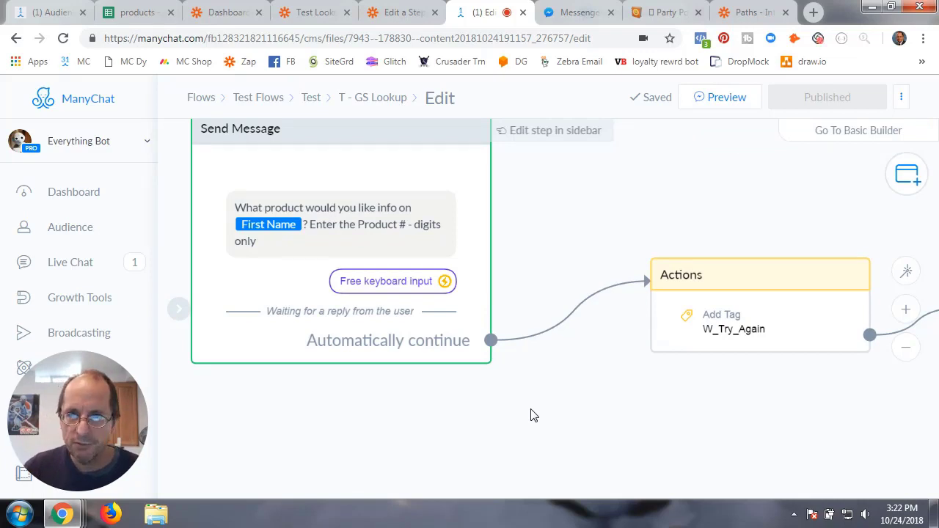
- Examine the columns of the products sheet in Google Sheets and the sequence of steps in Zapier's Test Lookup GS Zap
left_click(136, 12)
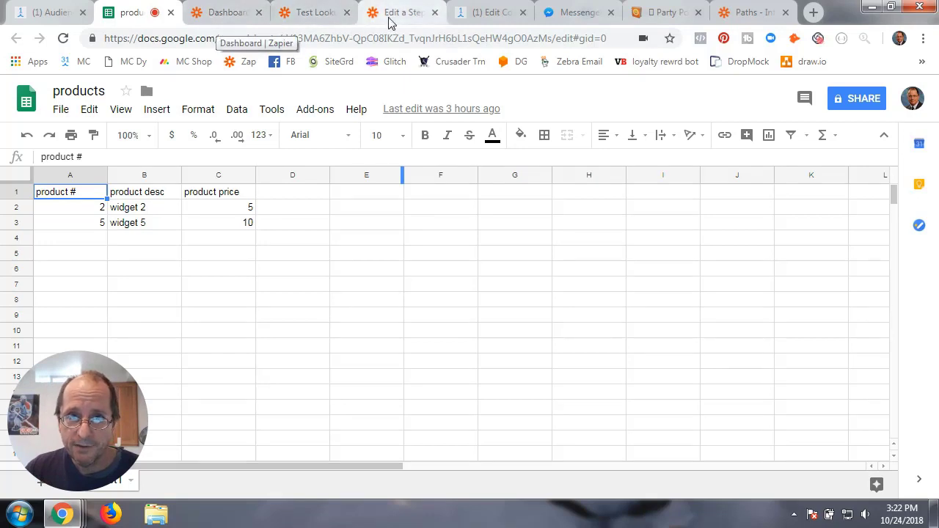
left_click(315, 20)
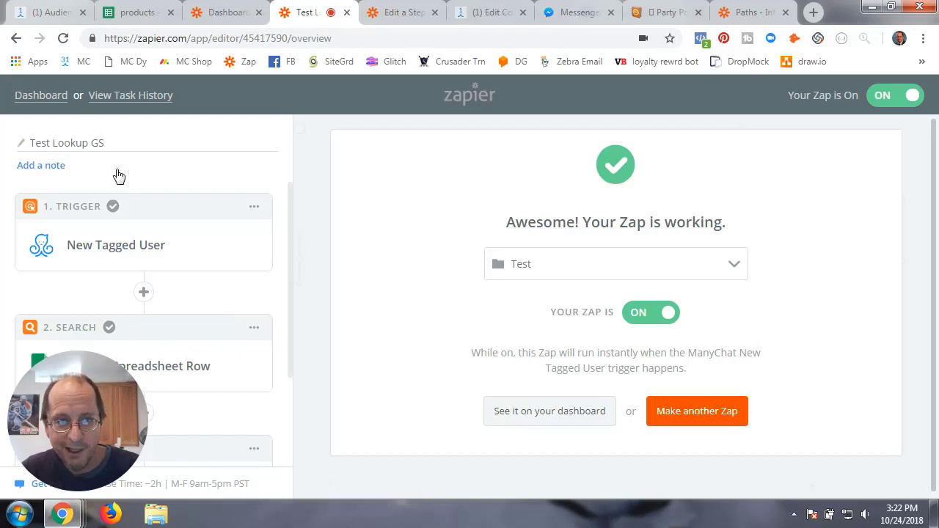
scroll(214, 294, "up", 2)
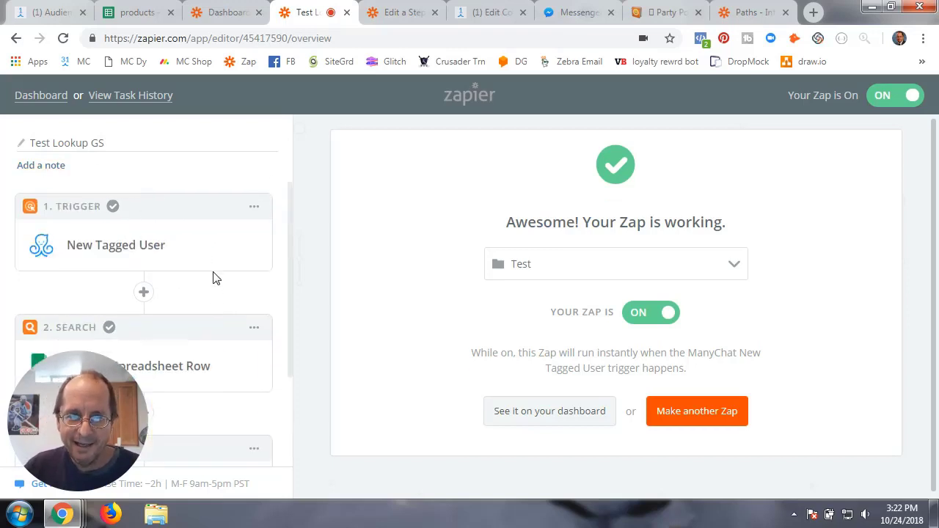
scroll(156, 255, "down", 2)
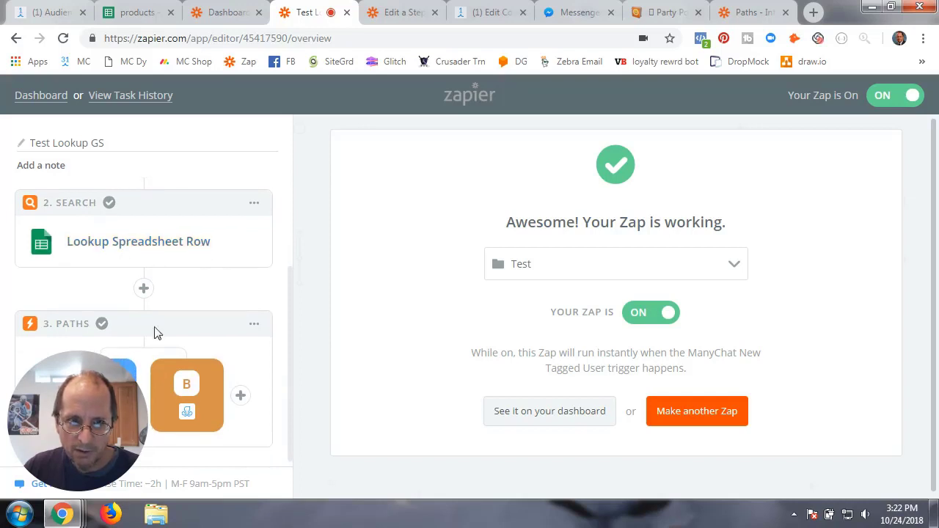
left_click_drag(45, 462, 825, 225)
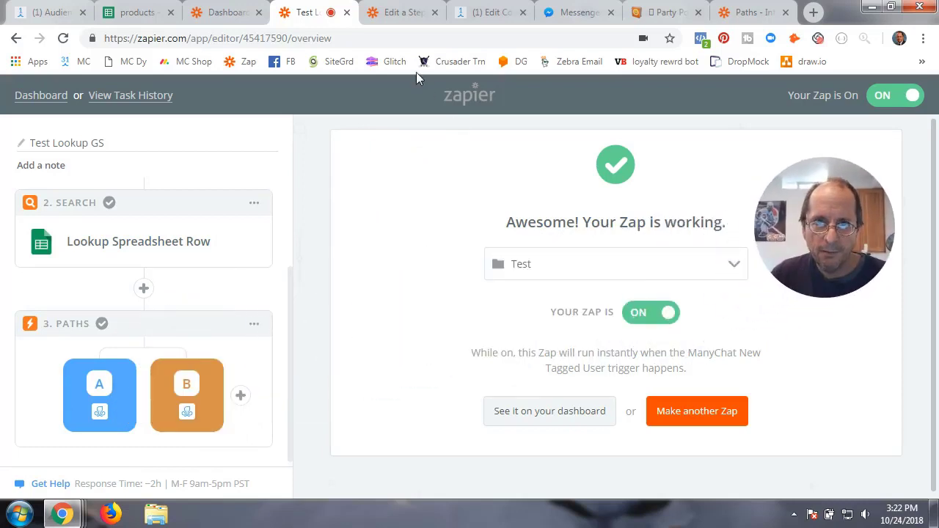
- Switch to the new unnamed Zap and choose ManyChat as its trigger app
left_click(400, 14)
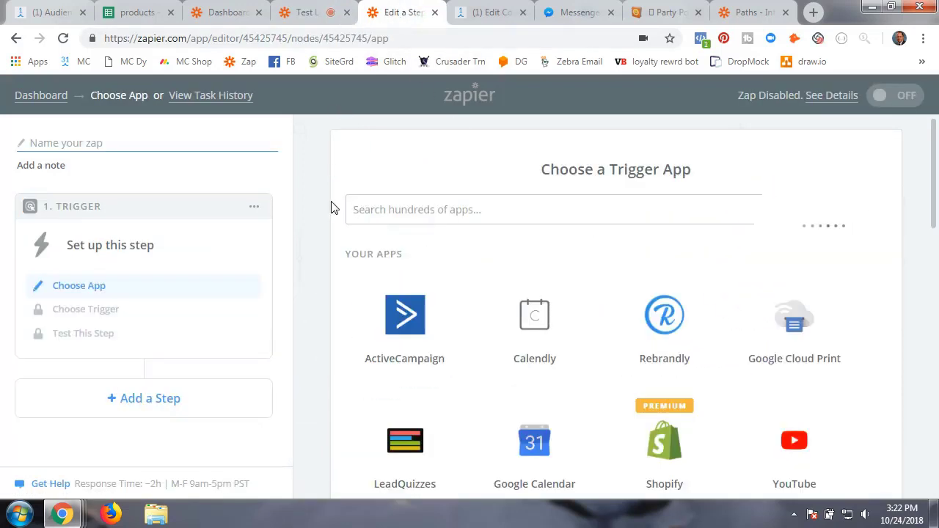
left_click(396, 210)
type("mn")
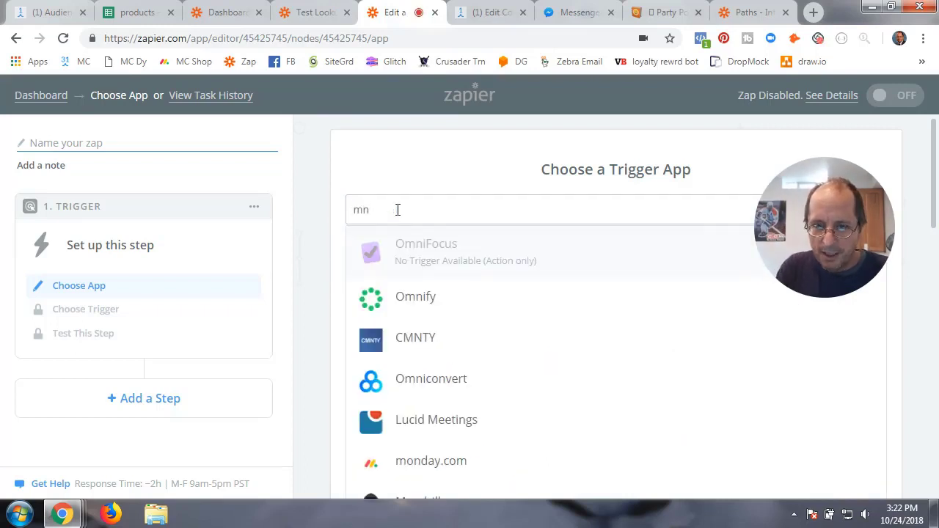
key("BackSpace")
type("am")
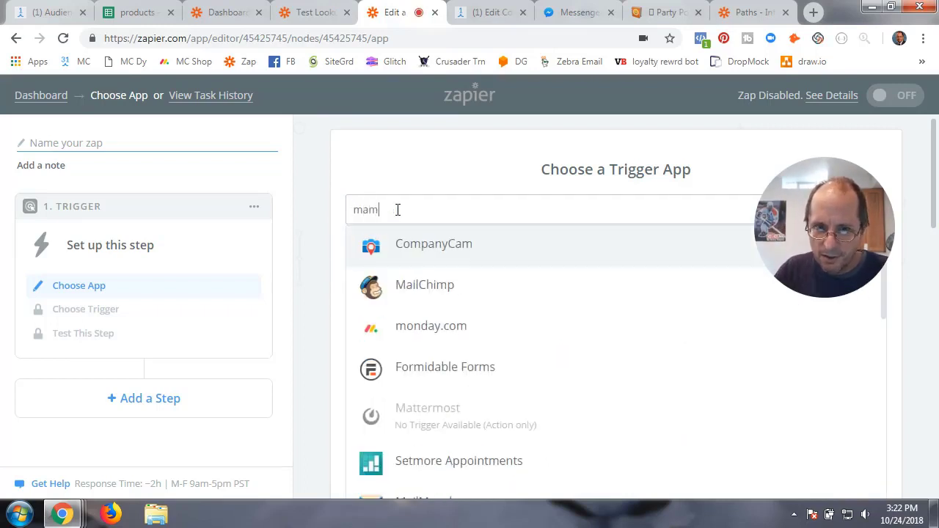
key("BackSpace")
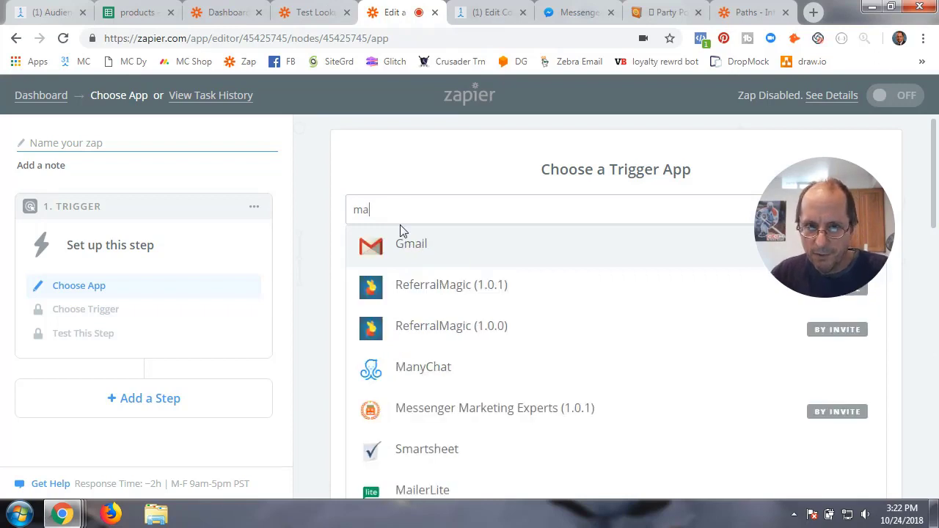
type("n")
left_click(435, 245)
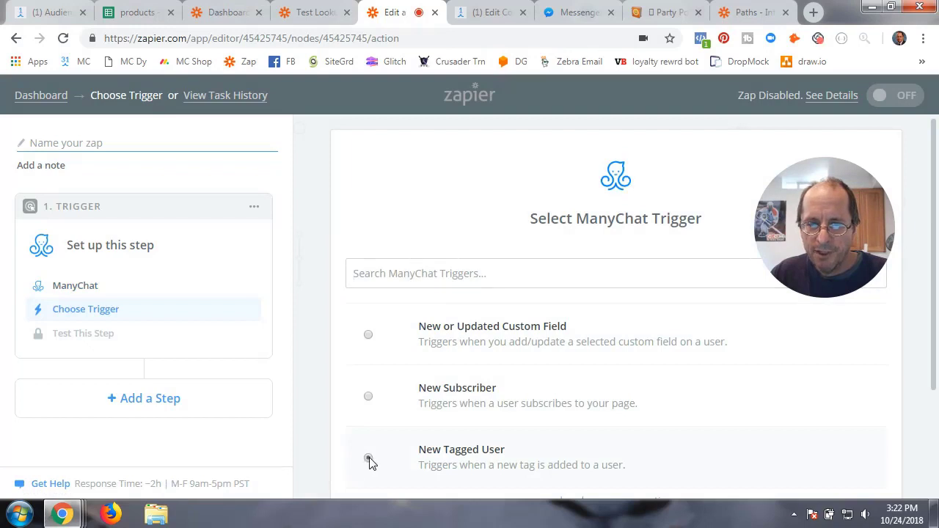
- Use New Tagged User as the trigger, select the ManyChat account Everything Bot #5 and test its connection
left_click(369, 459)
left_click(813, 436)
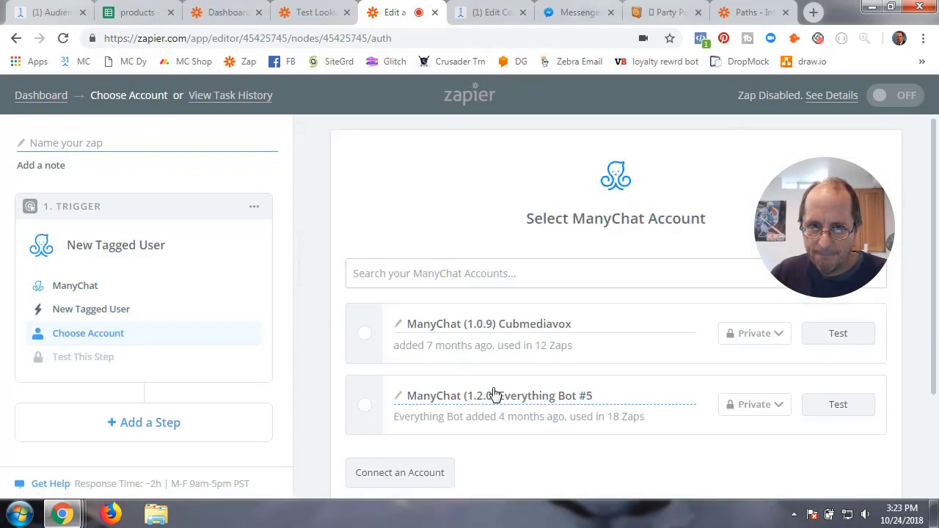
left_click(362, 406)
left_click(847, 415)
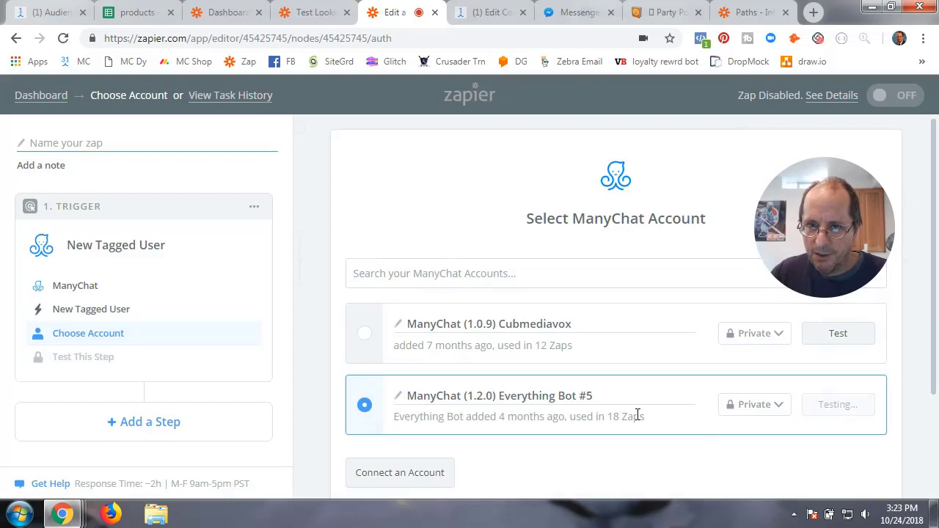
- Save the ManyChat account choice and set the trigger's tag to W_Try_Again, checking it against the tag in the T - GS Lookup flow
scroll(640, 416, "down", 2)
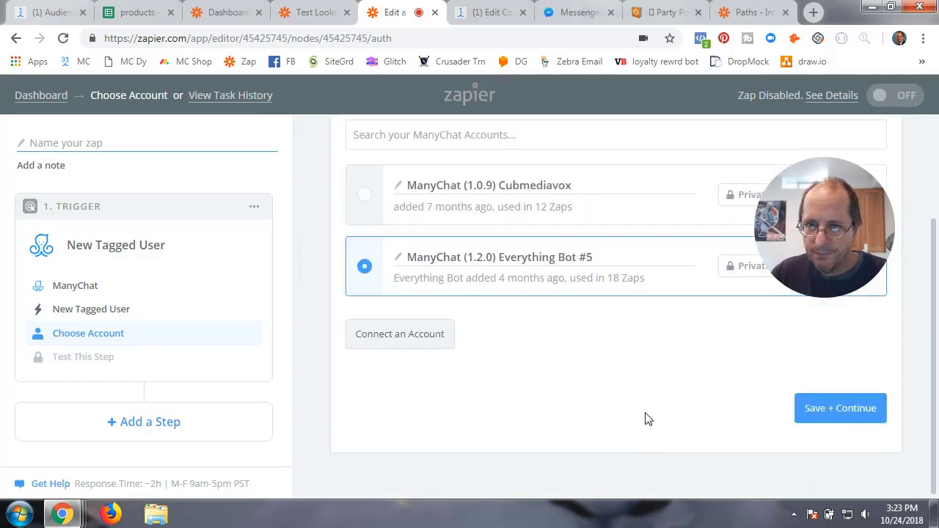
left_click(847, 413)
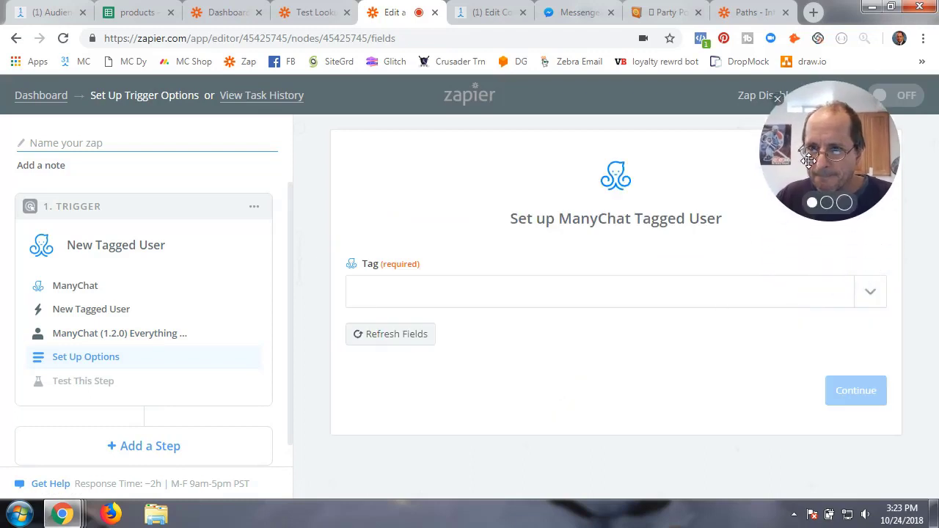
left_click(874, 296)
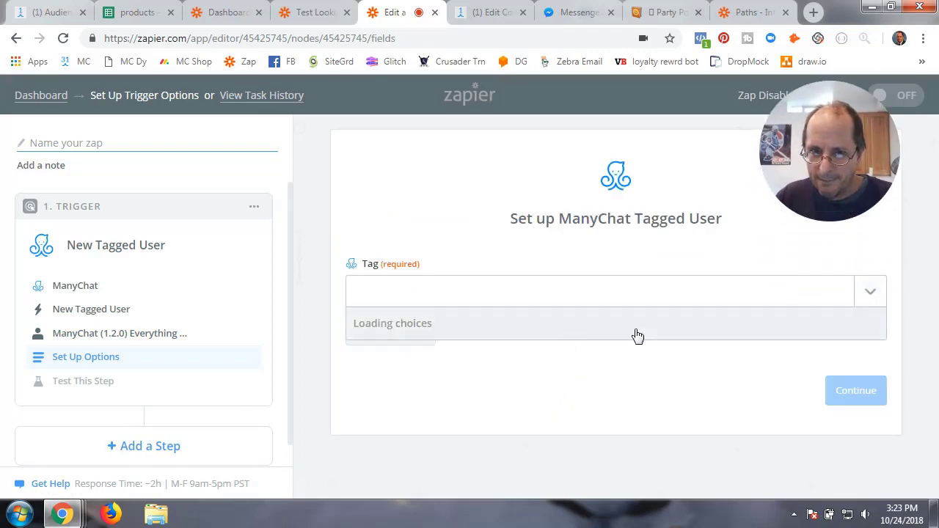
left_click(410, 295)
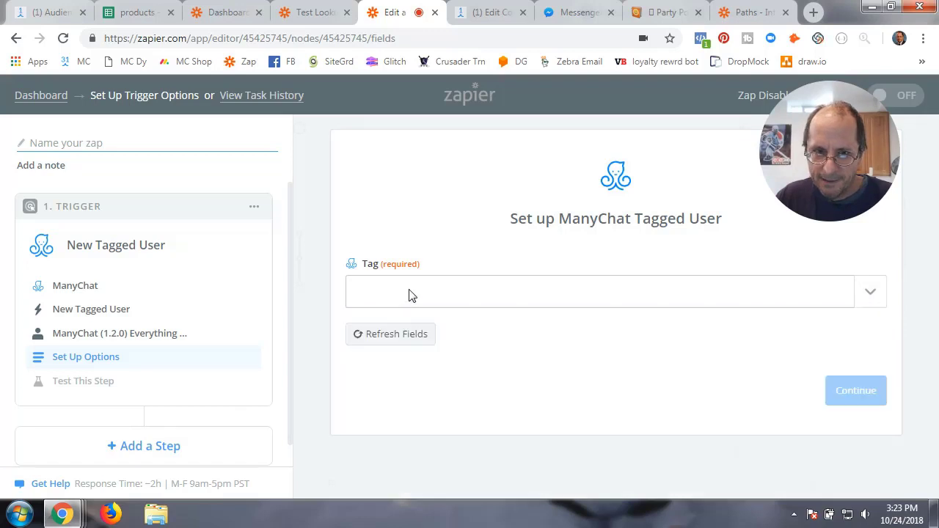
left_click(857, 296)
type("w")
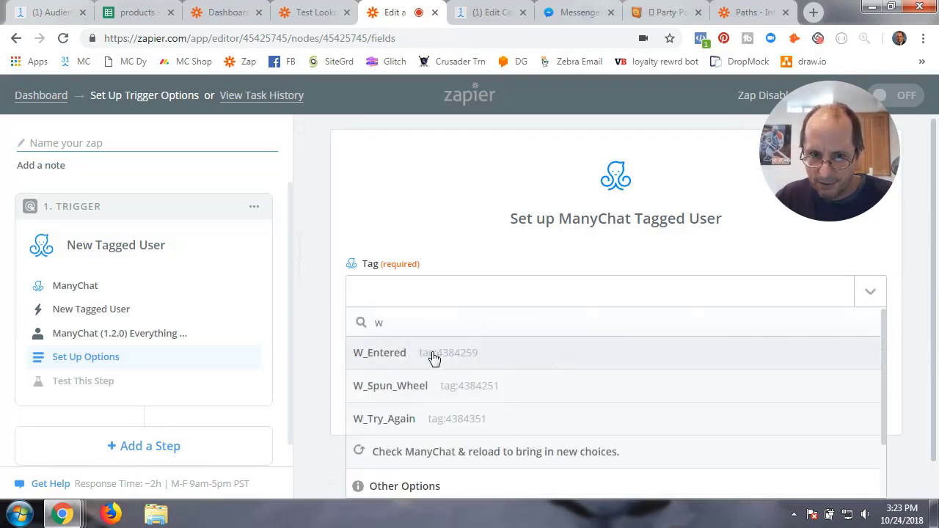
left_click(396, 422)
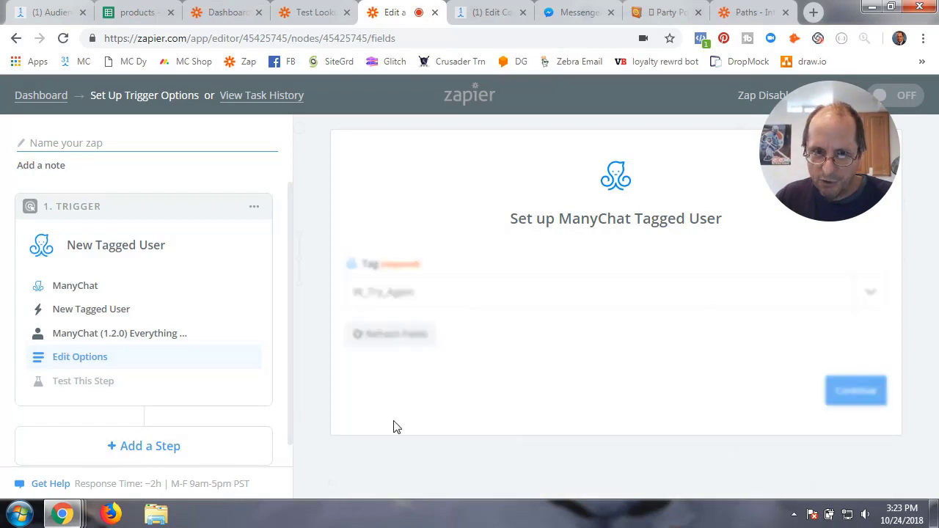
left_click(491, 13)
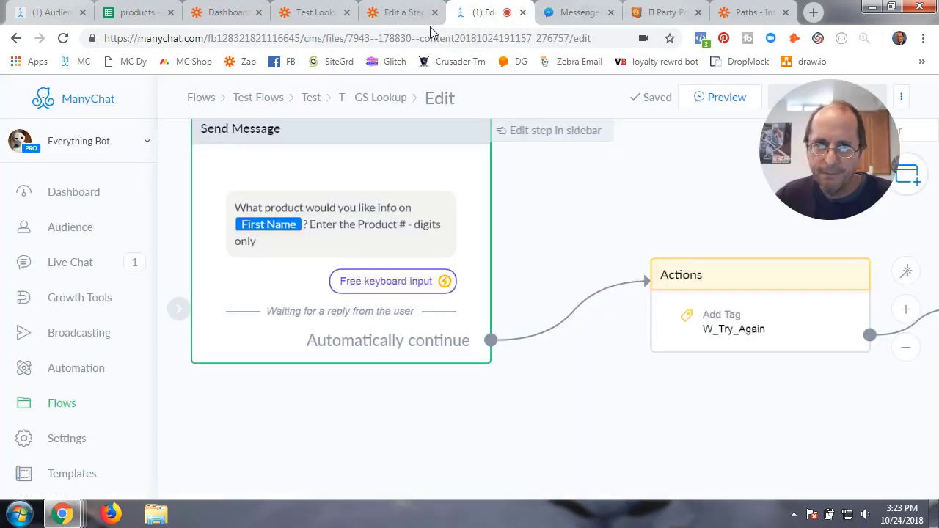
left_click(412, 13)
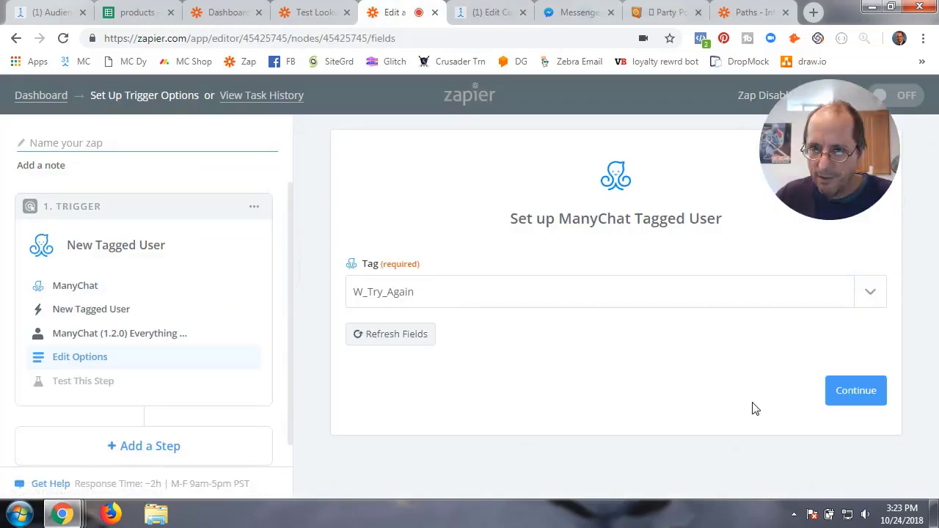
left_click(844, 402)
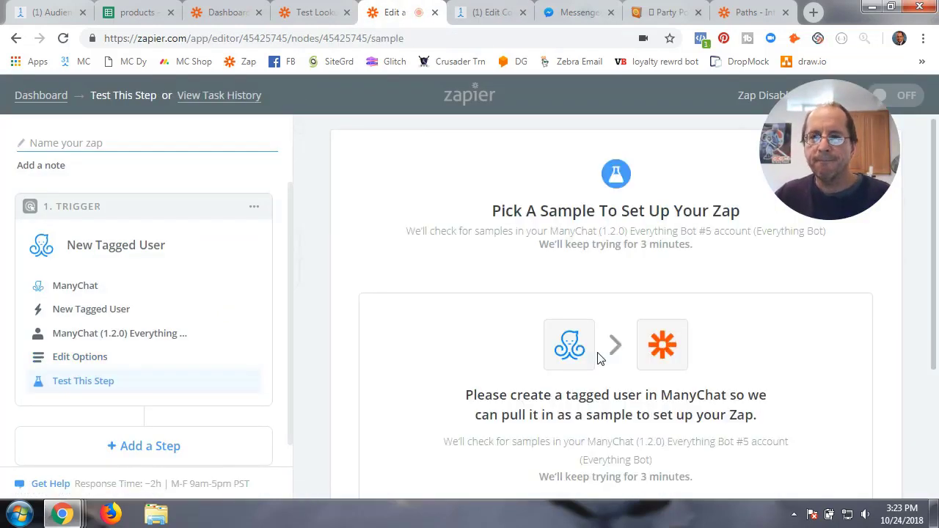
- In ManyChat's Audience, add the W_Try_Again tag to the last subscriber in the list and close the profile
left_click(59, 16)
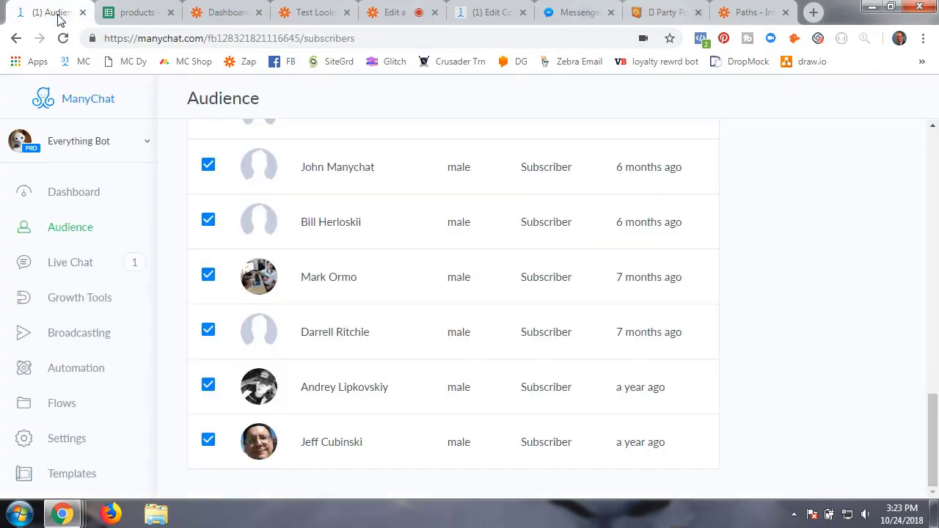
left_click(332, 442)
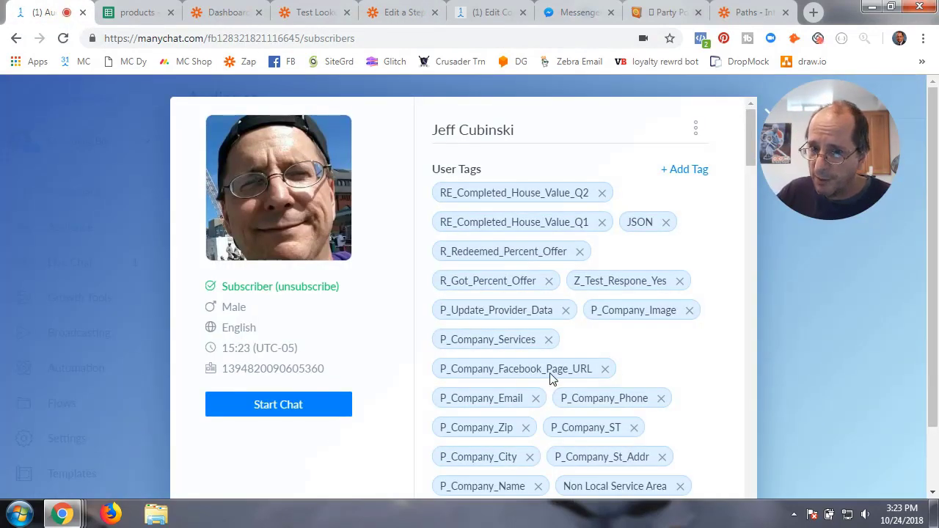
scroll(552, 378, "down", 3)
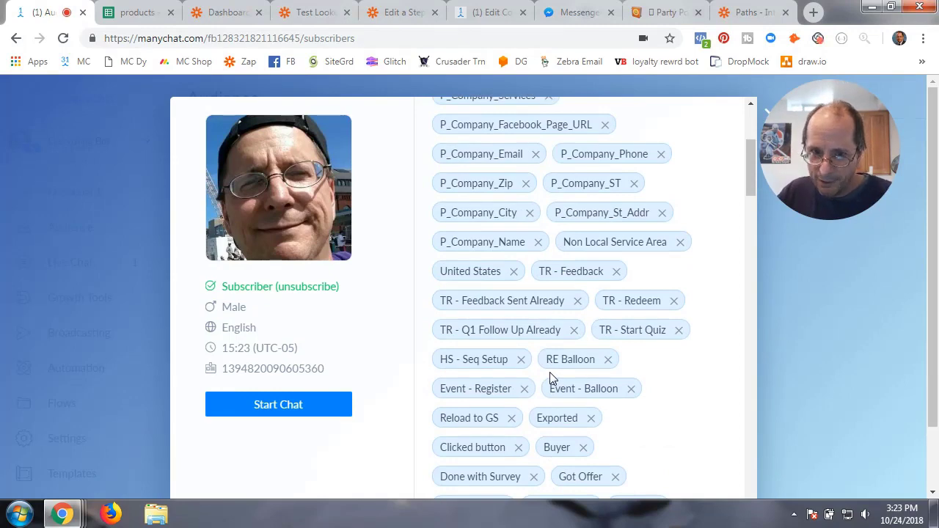
scroll(553, 378, "up", 3)
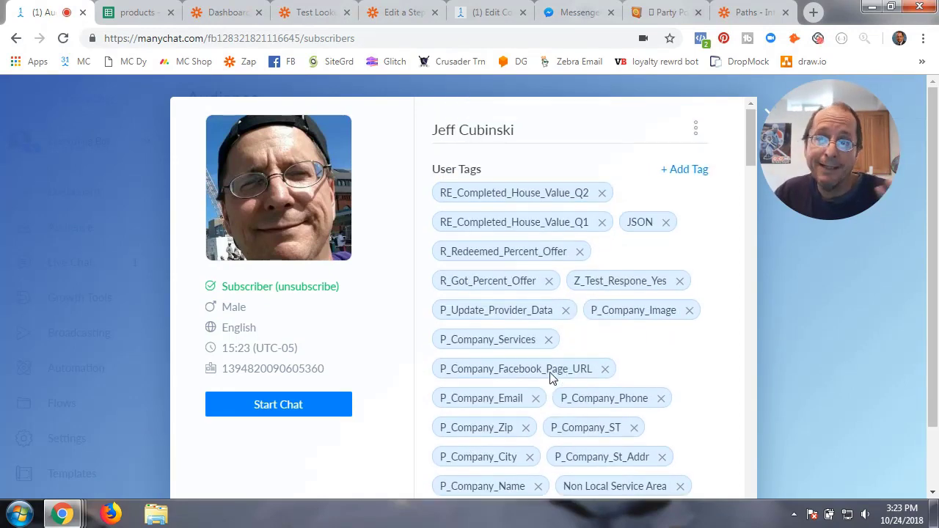
left_click(685, 170)
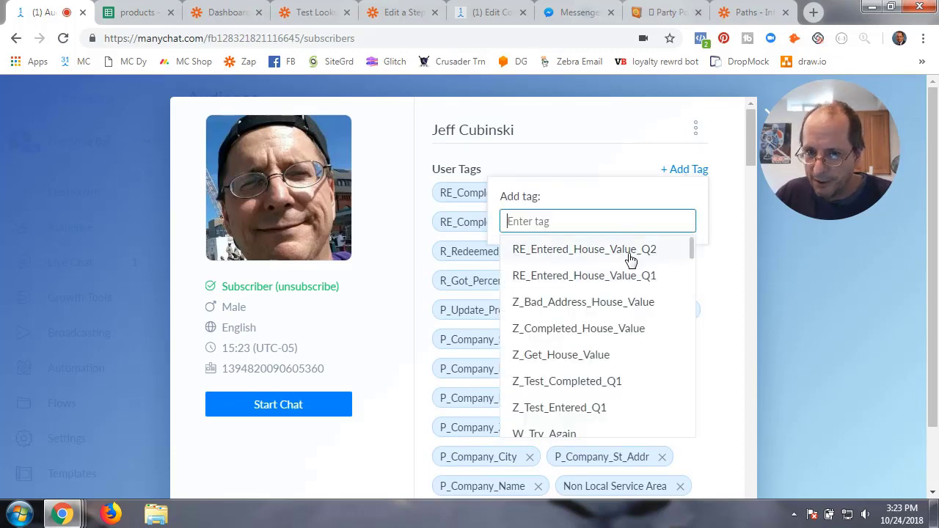
type("w")
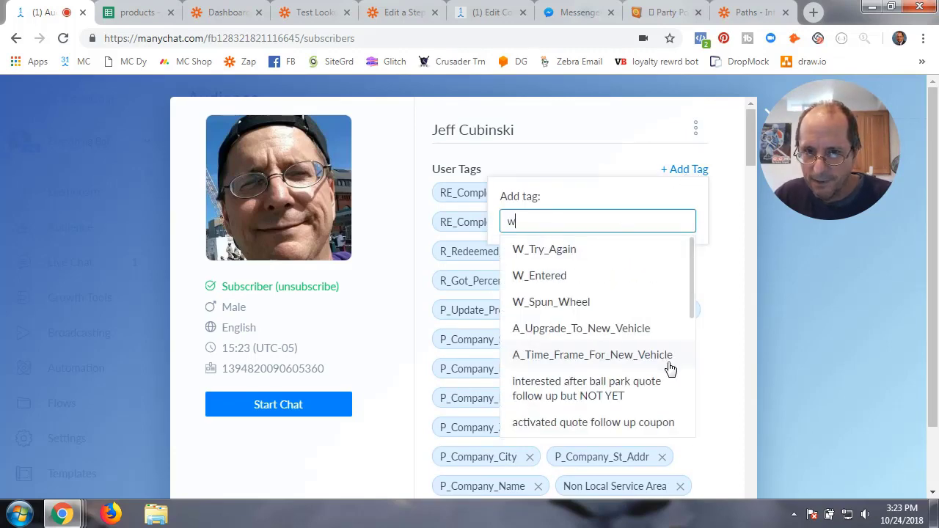
left_click(554, 253)
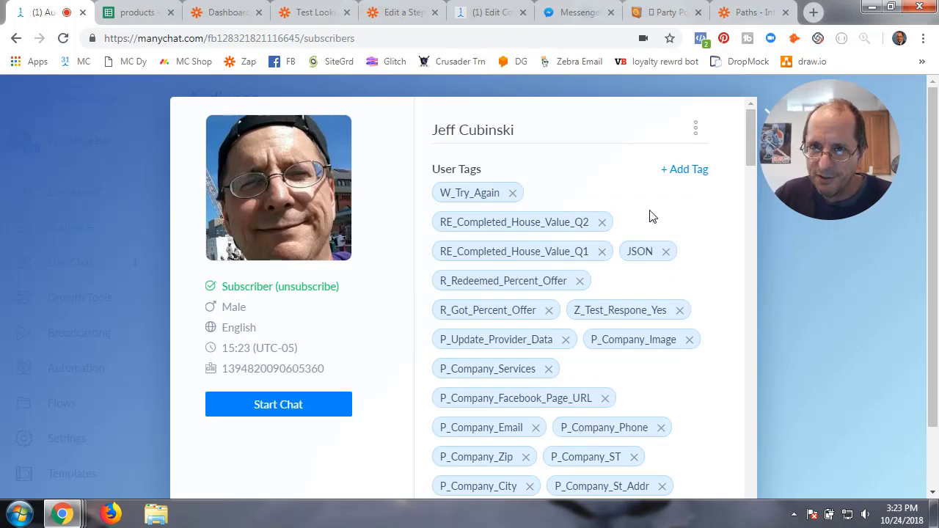
left_click_drag(788, 176, 800, 248)
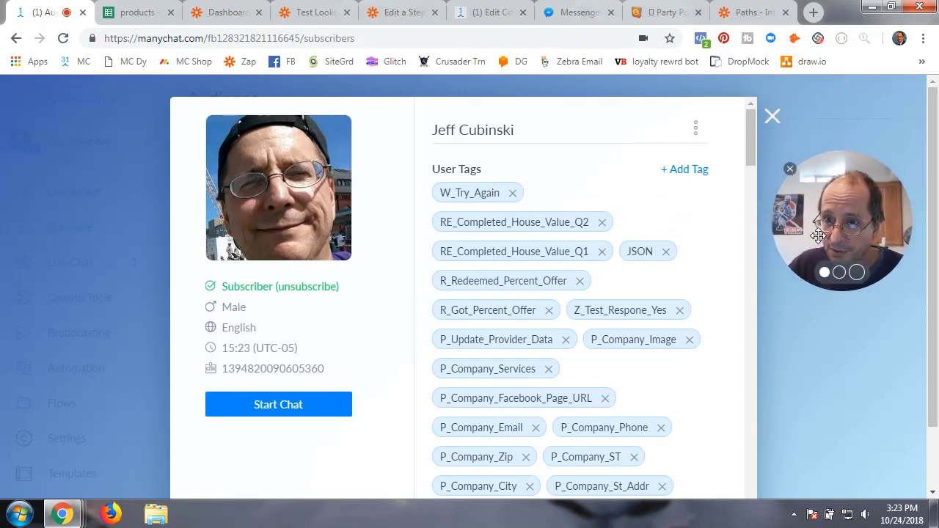
left_click(772, 116)
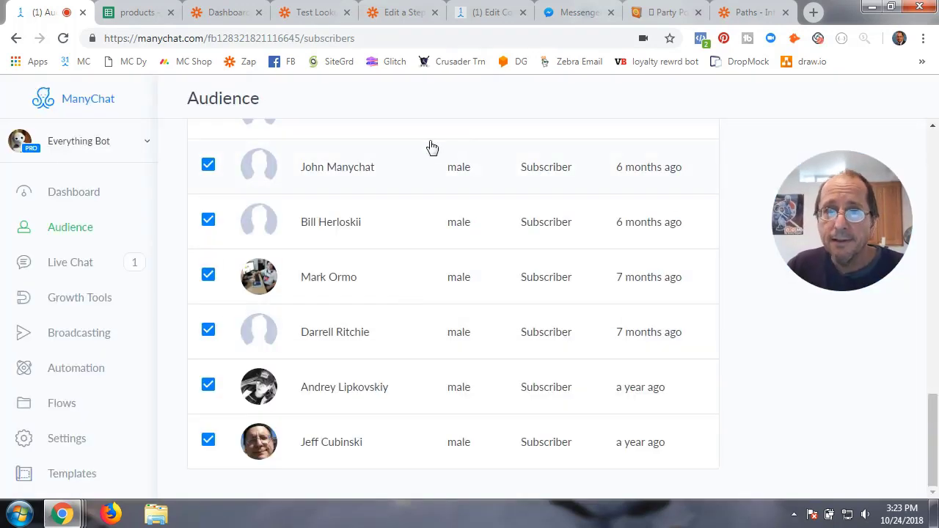
- Return to the unnamed Zap, pull in a tagged user sample from ManyChat and accept Tagged User A for the trigger
left_click(396, 17)
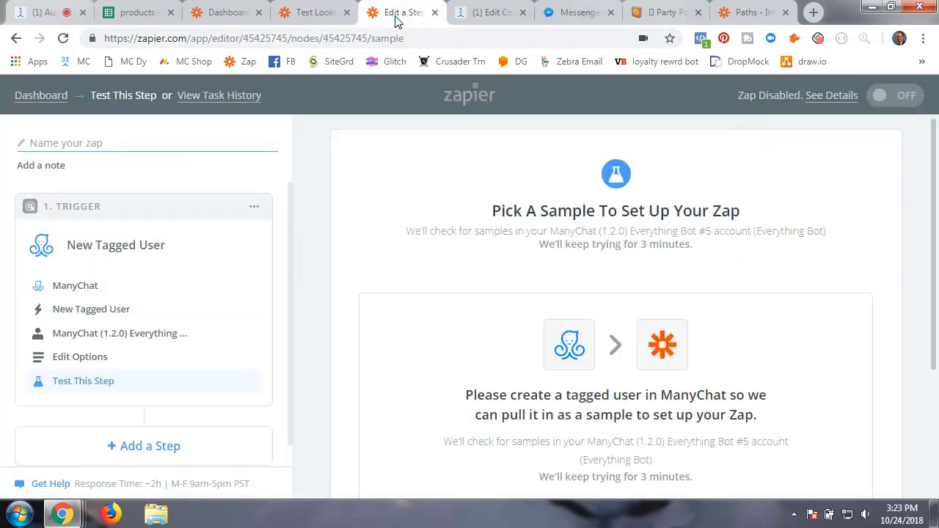
scroll(450, 342, "down", 3)
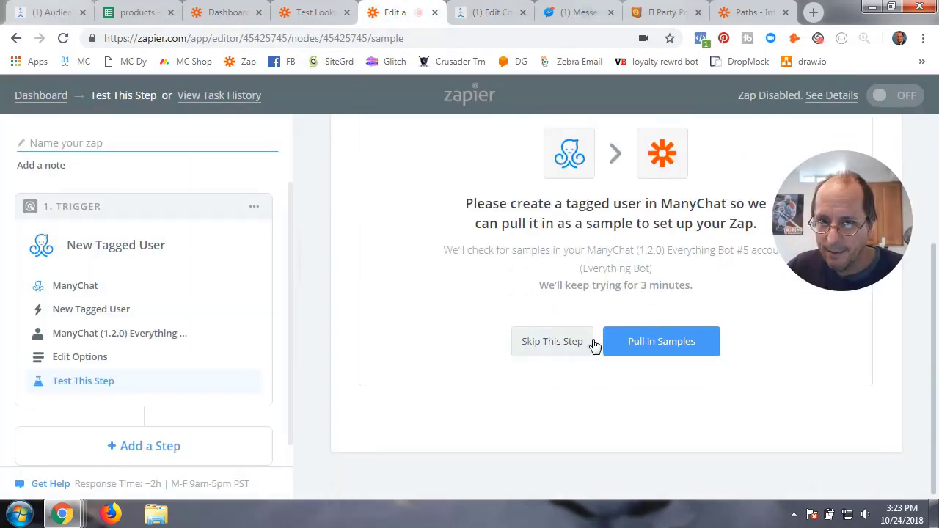
left_click(684, 342)
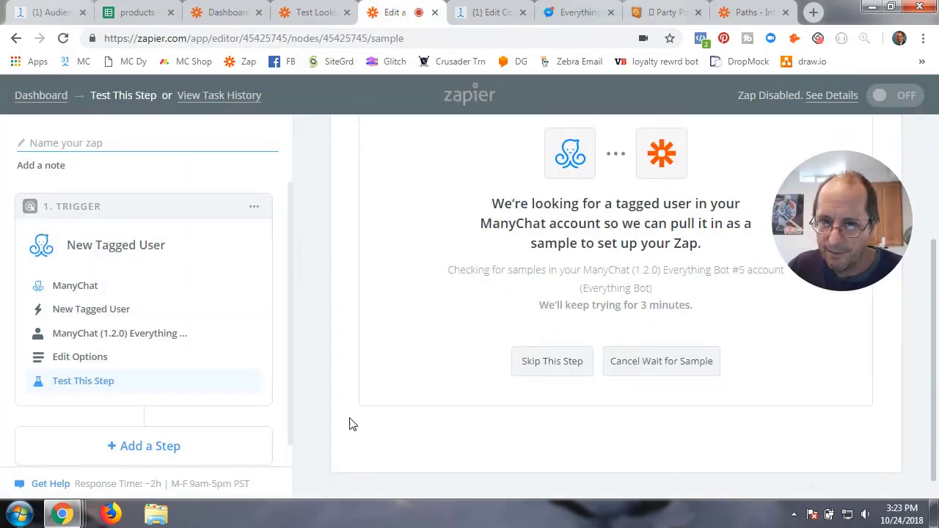
scroll(350, 423, "up", 2)
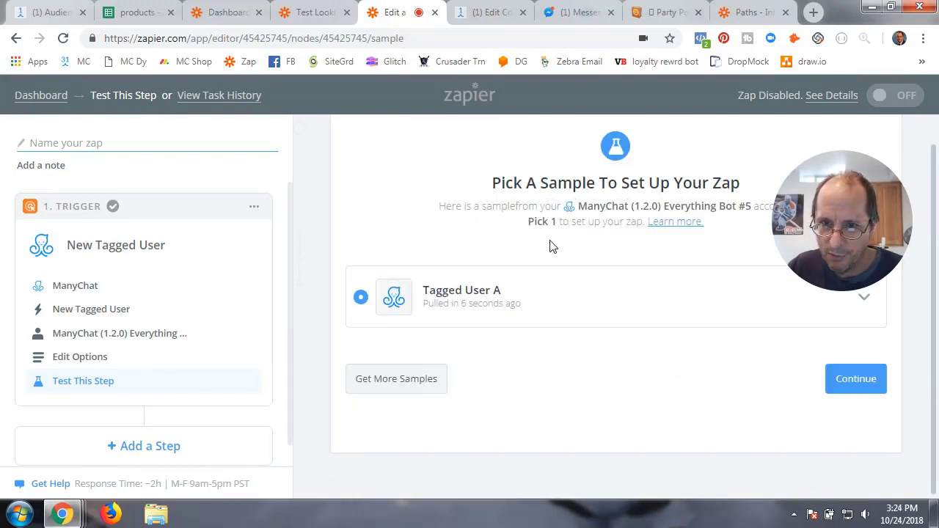
left_click(858, 380)
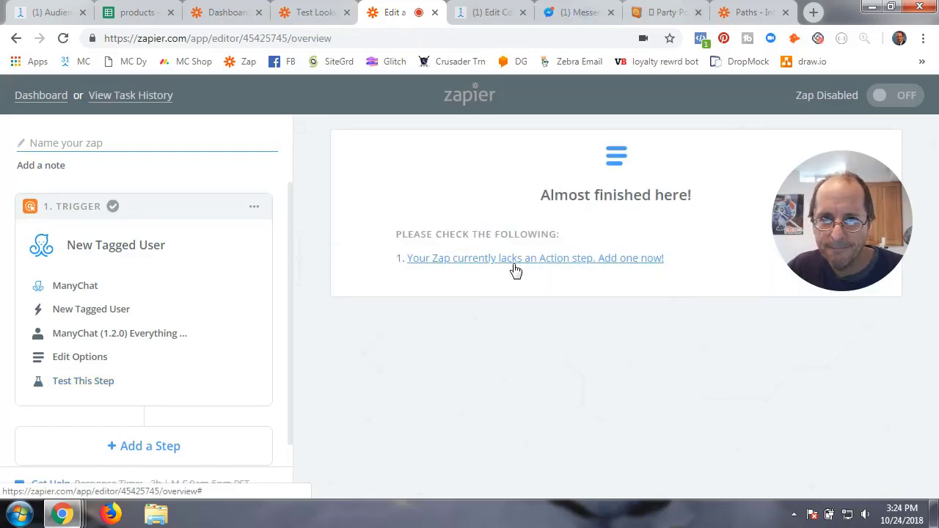
left_click(578, 13)
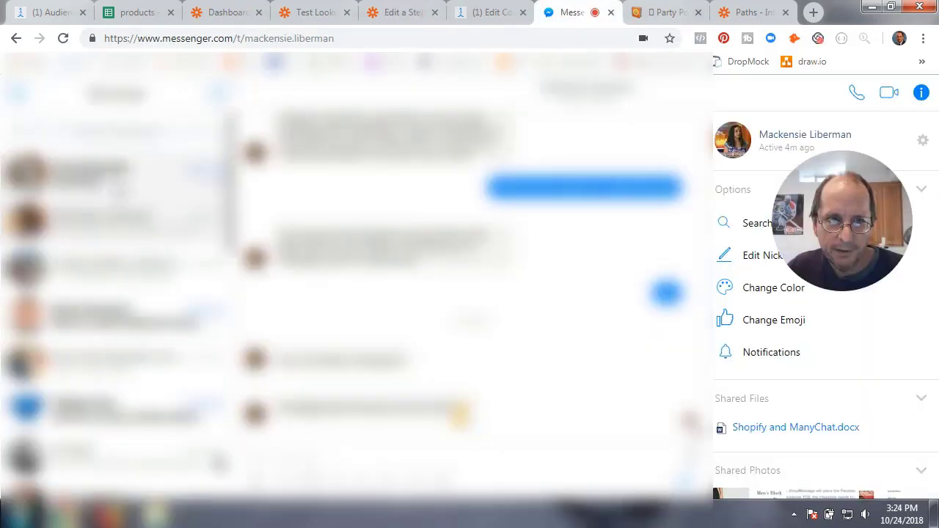
left_click(497, 16)
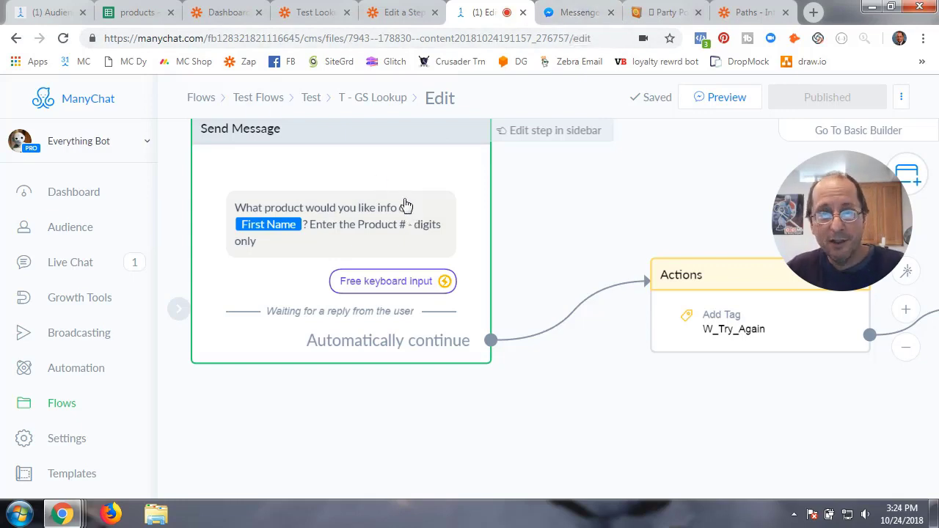
left_click(317, 13)
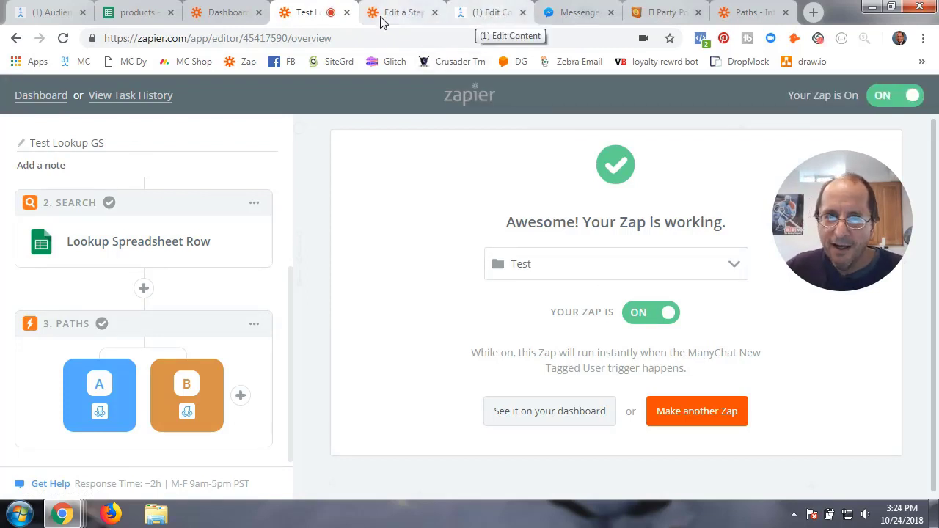
left_click(413, 17)
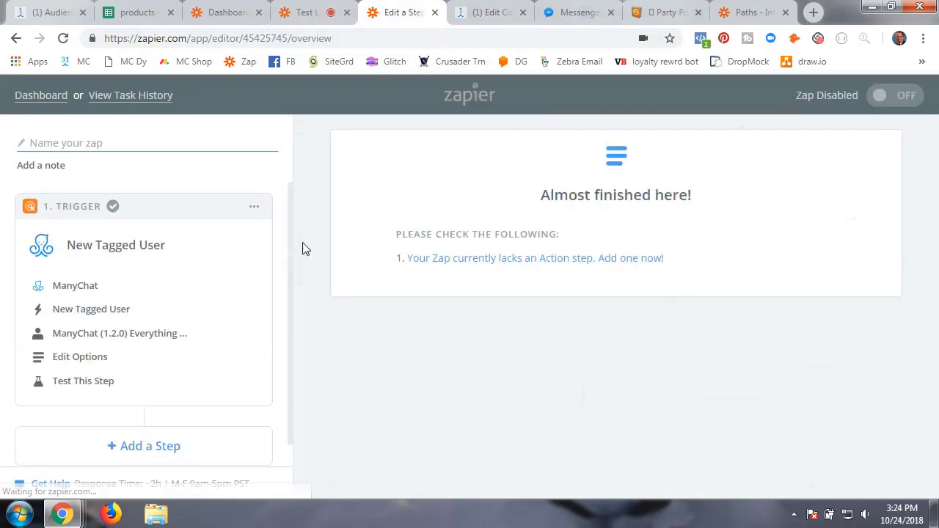
- Add an Action/Search step after the trigger and choose Google Sheets as its app
scroll(233, 348, "down", 1)
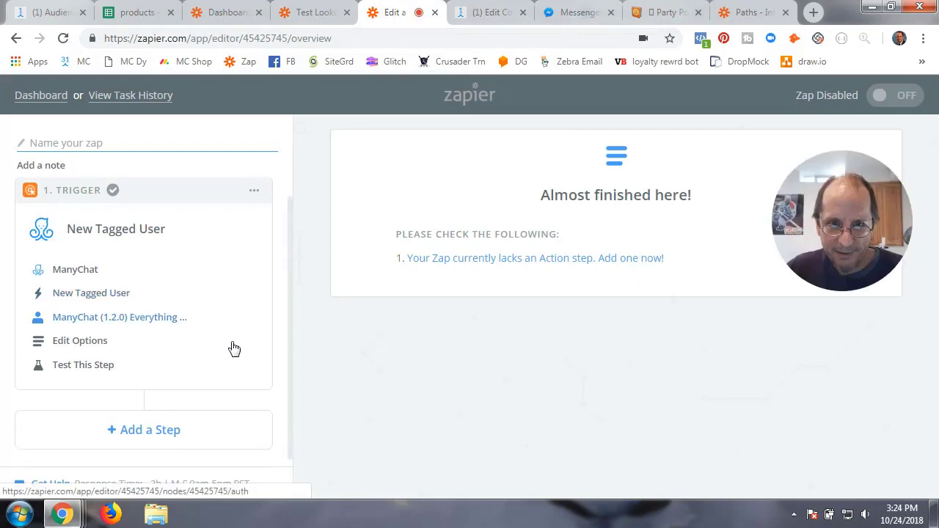
left_click(144, 428)
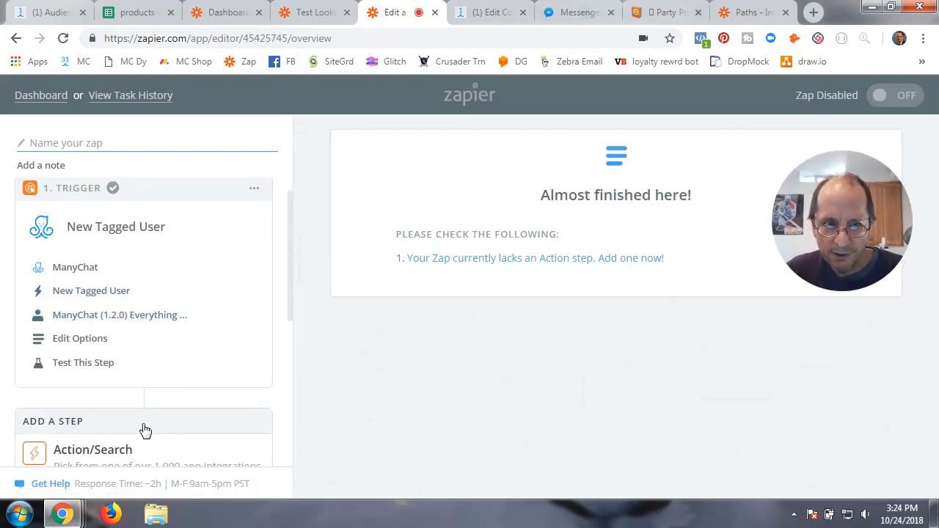
scroll(145, 428, "down", 2)
left_click(119, 341)
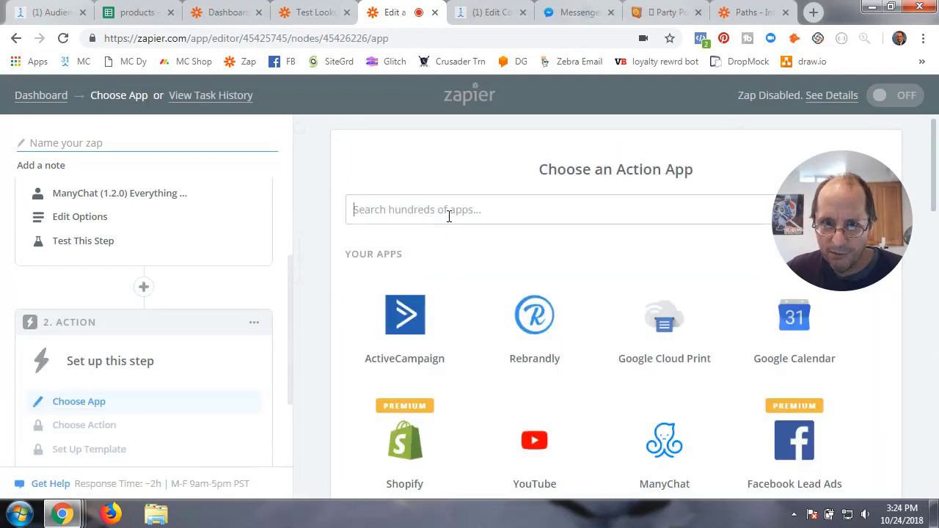
left_click(449, 212)
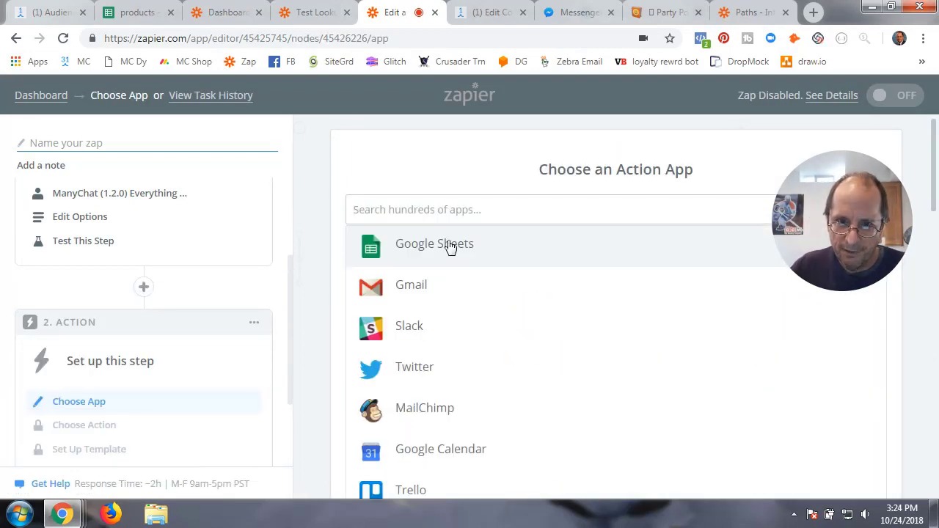
left_click(450, 247)
- Set the Google Sheets step's action to the Lookup Spreadsheet Row search and save it
scroll(455, 354, "down", 3)
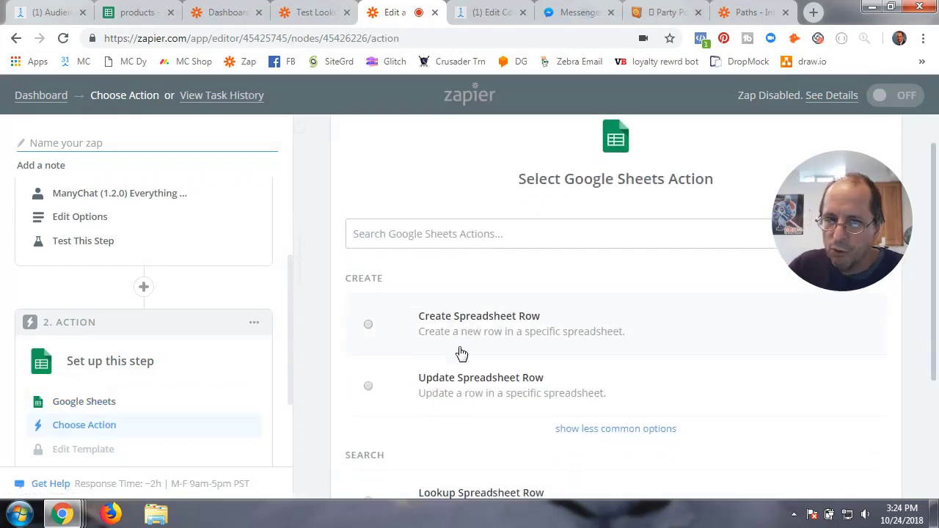
left_click(370, 319)
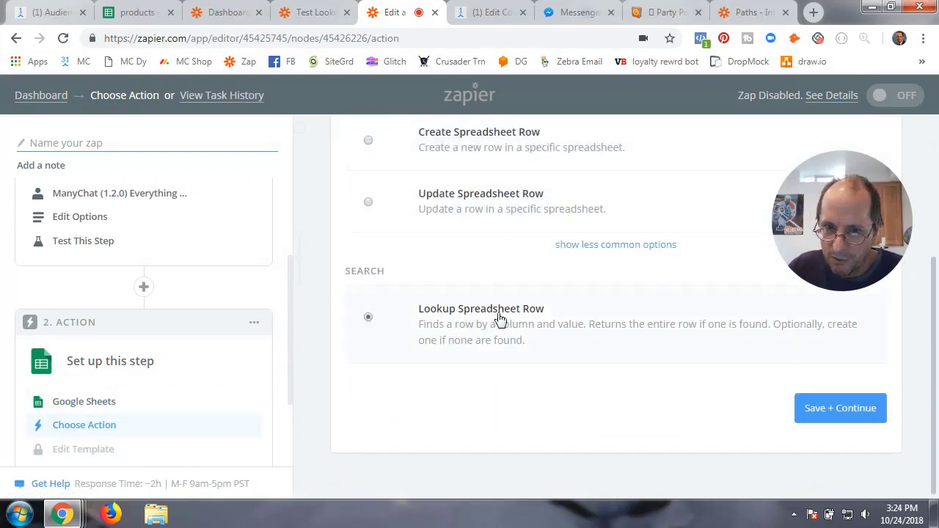
left_click(823, 416)
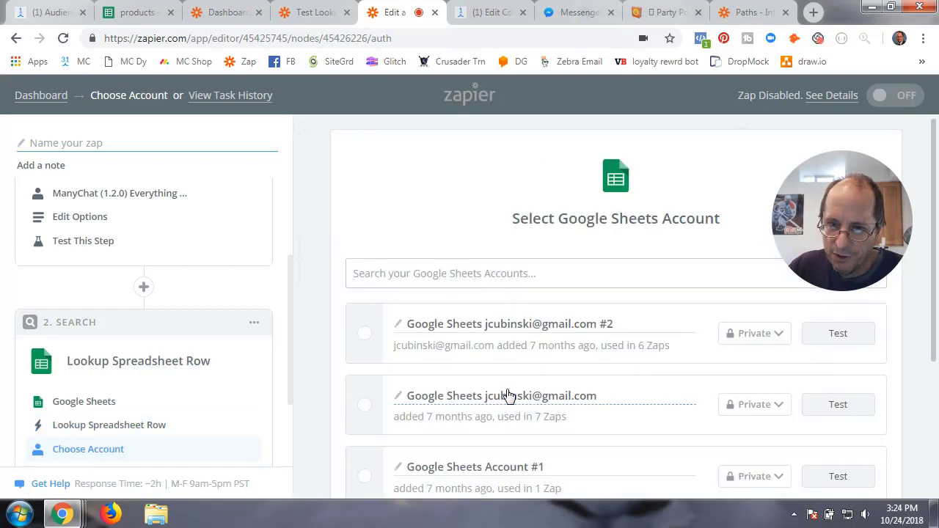
- Select the Google Sheets account marked #2 for the lookup, test its connection and save the choice
scroll(509, 396, "down", 2)
left_click(370, 220)
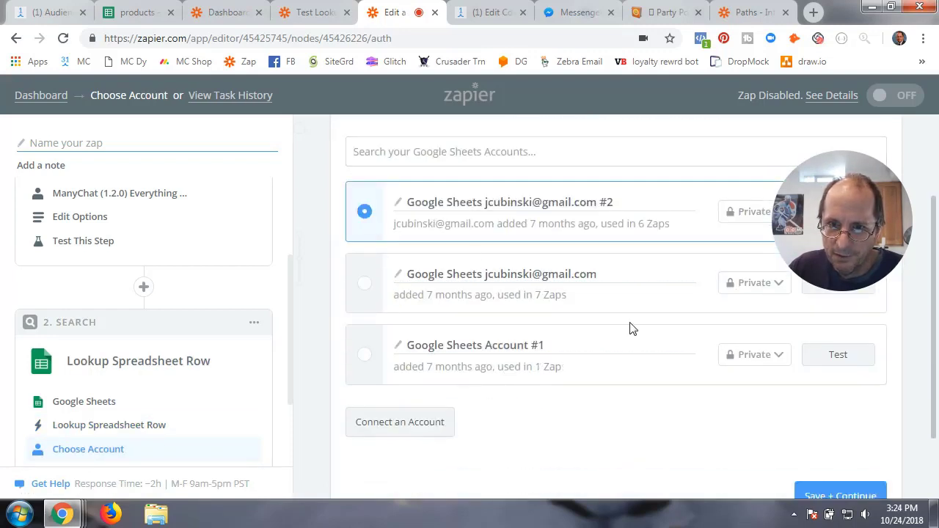
scroll(631, 333, "up", 2)
left_click(836, 338)
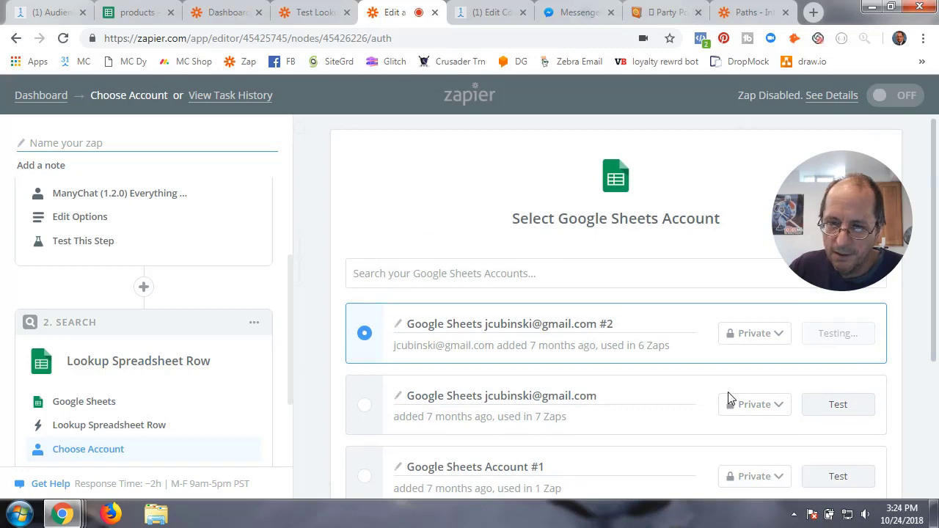
scroll(732, 401, "down", 3)
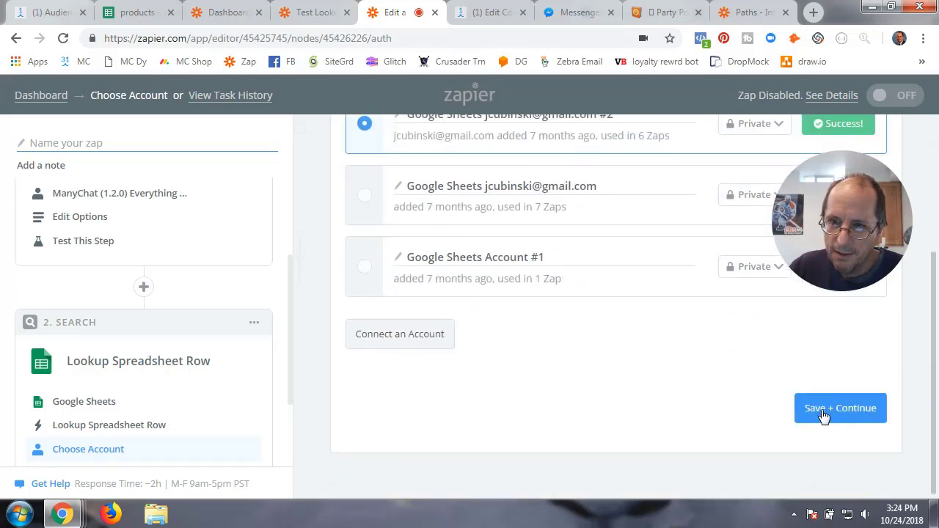
left_click(823, 415)
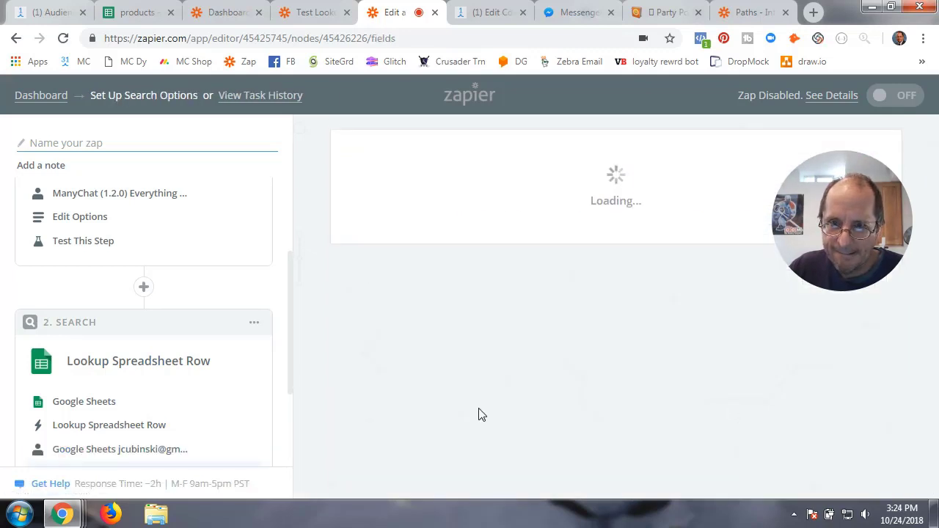
- Set the lookup's spreadsheet to products, its worksheet to Sheet1 and its lookup column to product #
scroll(478, 413, "down", 2)
left_click(558, 253)
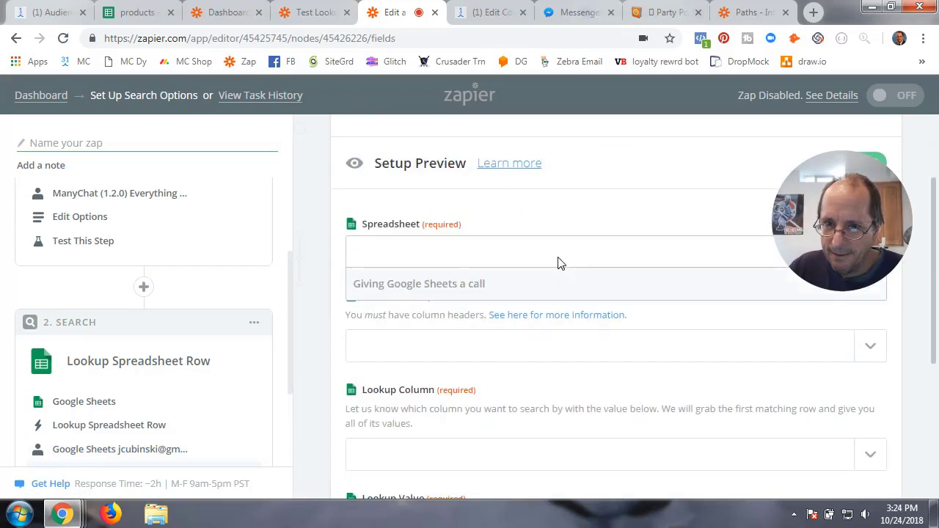
left_click(416, 319)
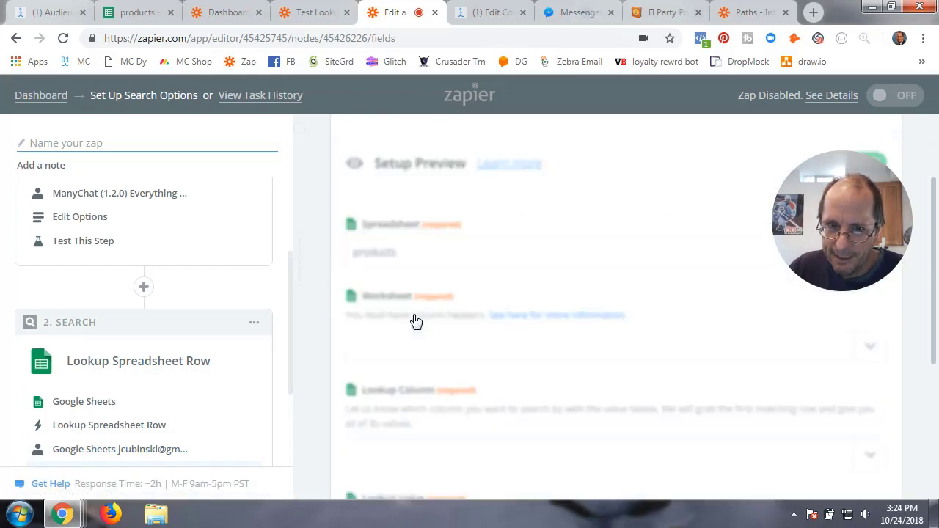
left_click(499, 353)
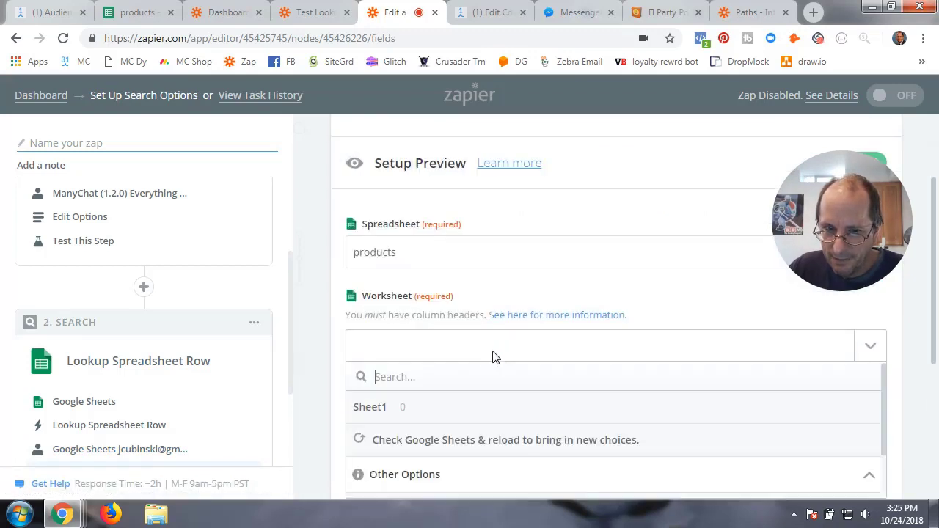
left_click(396, 413)
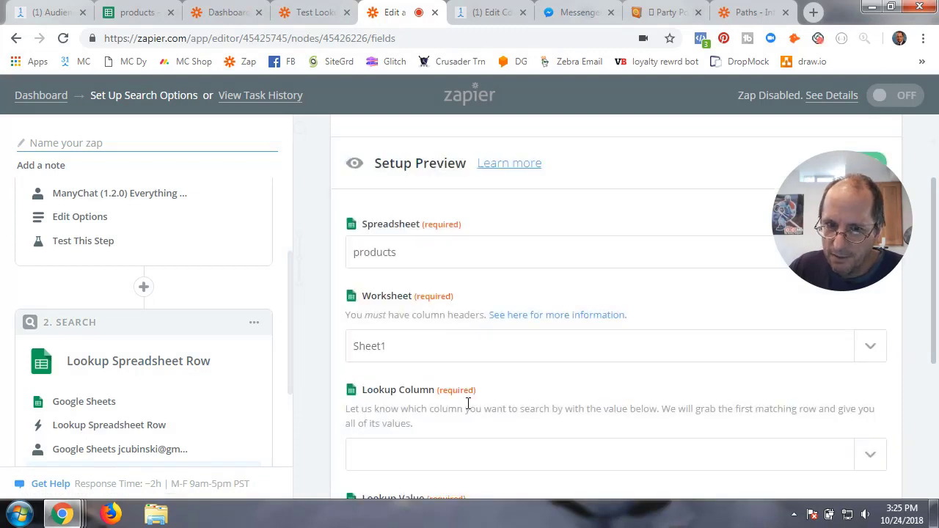
scroll(467, 402, "down", 2)
left_click(869, 334)
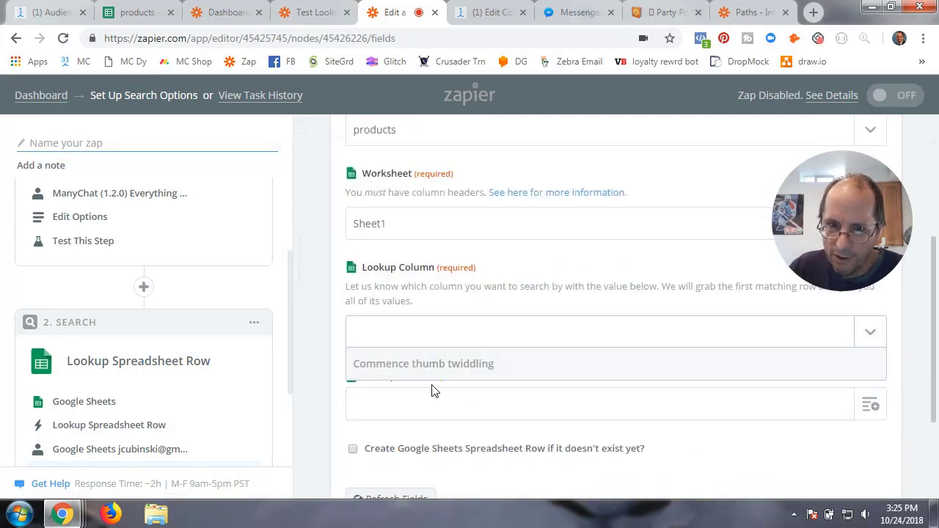
left_click(377, 392)
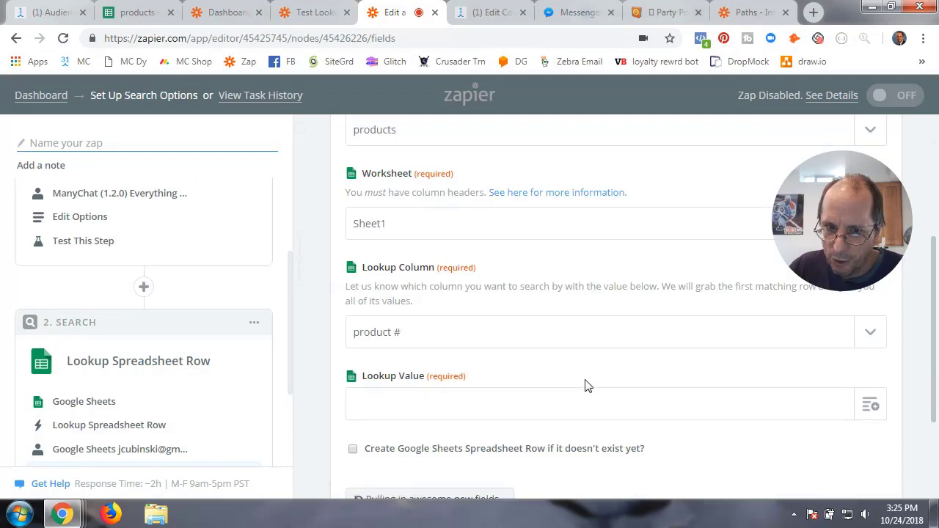
- Map the Lookup Value to the trigger's User Custom Fields A1 Value and continue to the step's test
scroll(837, 415, "down", 2)
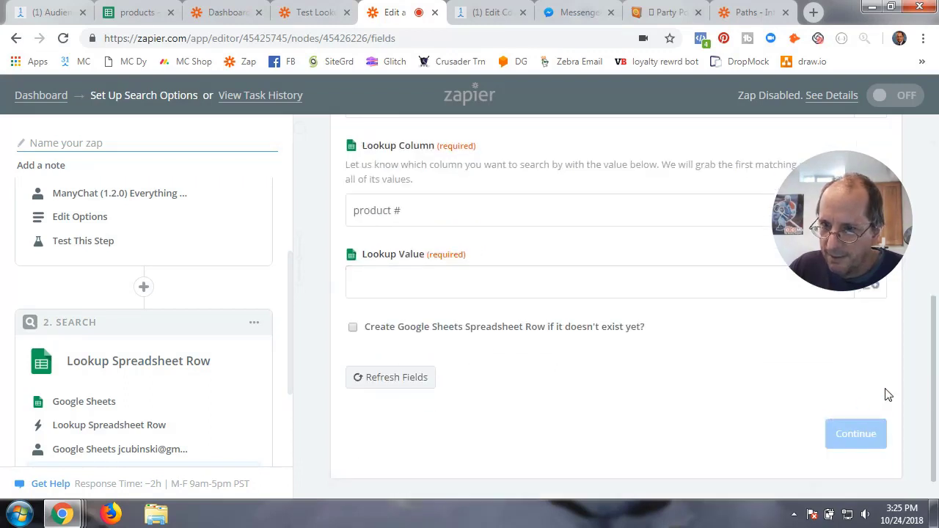
left_click(868, 289)
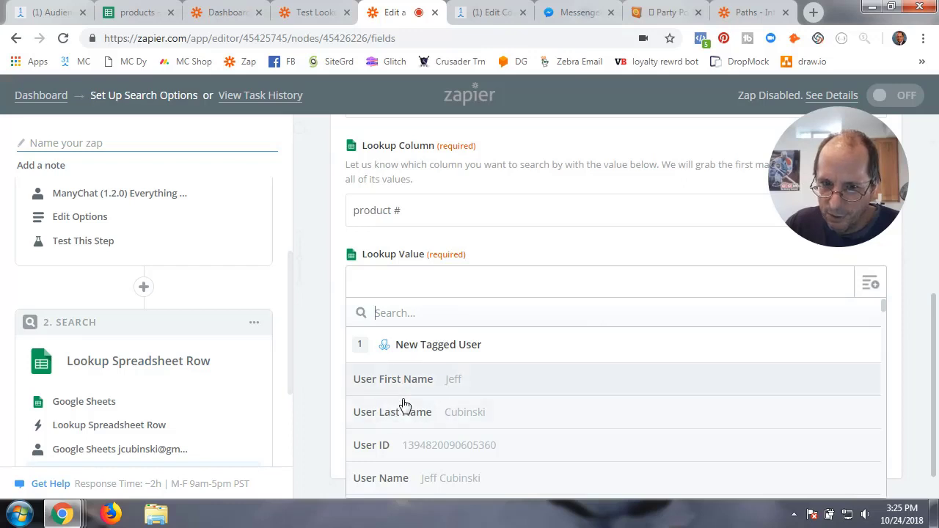
scroll(452, 442, "down", 5)
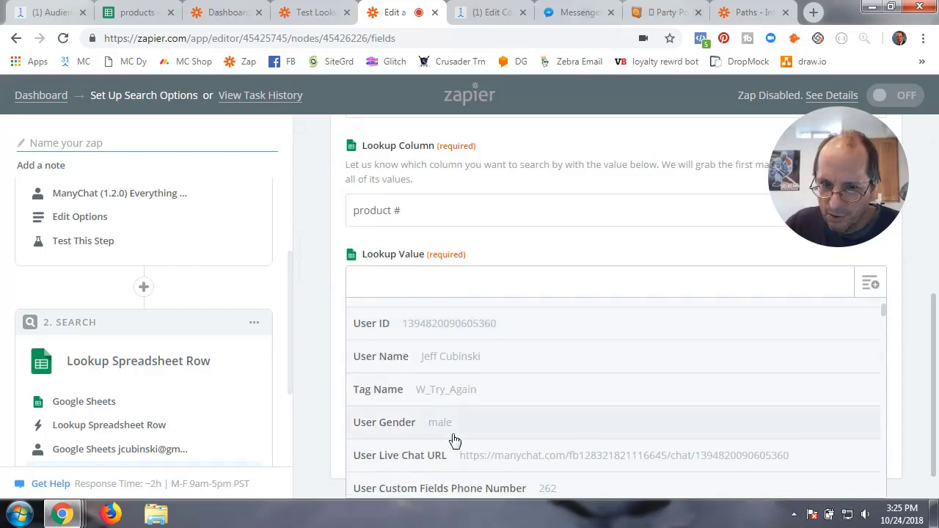
scroll(452, 441, "down", 5)
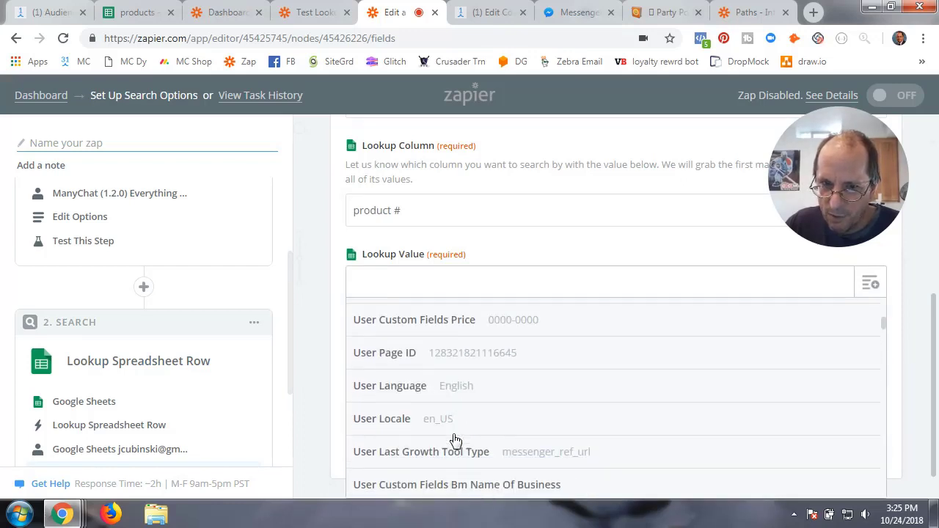
scroll(452, 439, "down", 6)
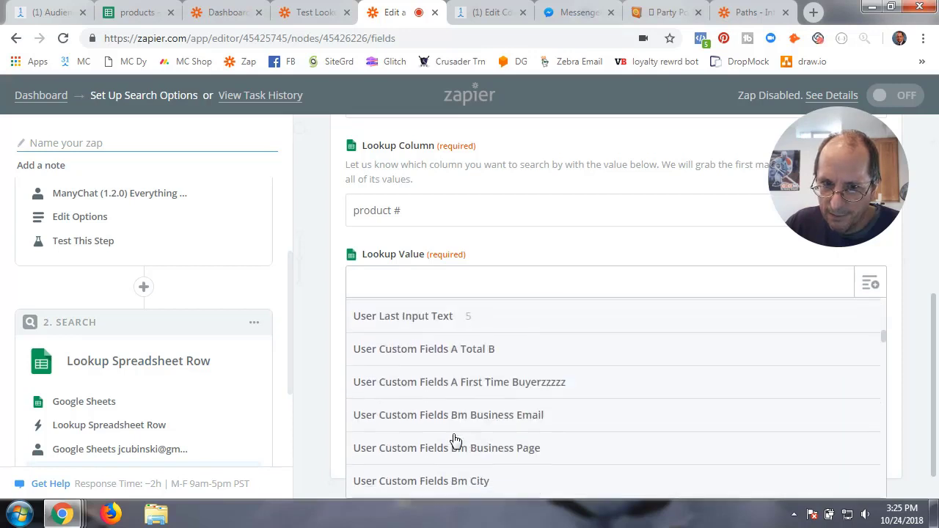
scroll(452, 440, "up", 3)
scroll(455, 440, "down", 10)
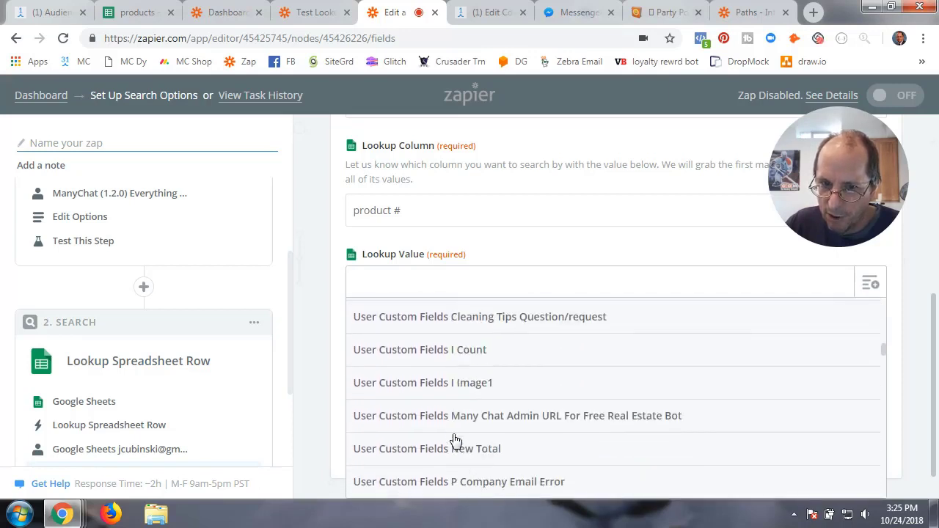
scroll(495, 419, "down", 5)
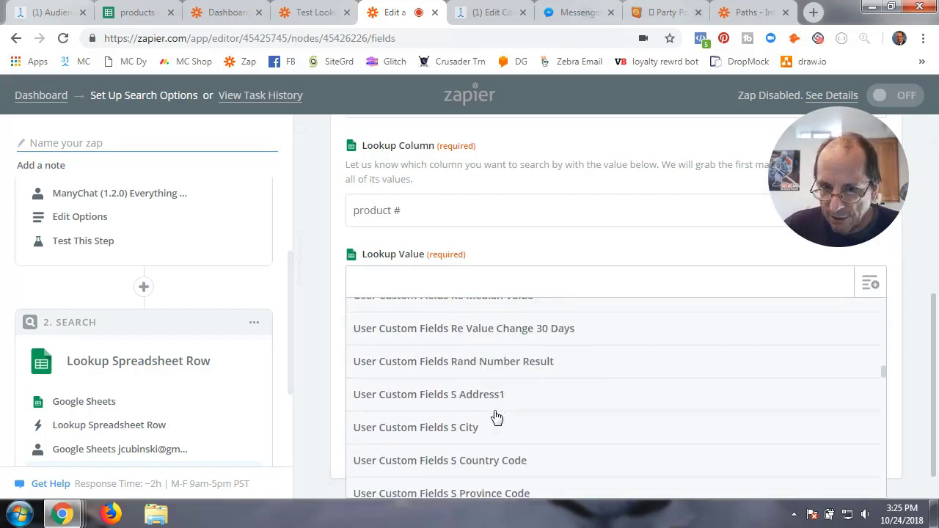
scroll(496, 417, "down", 5)
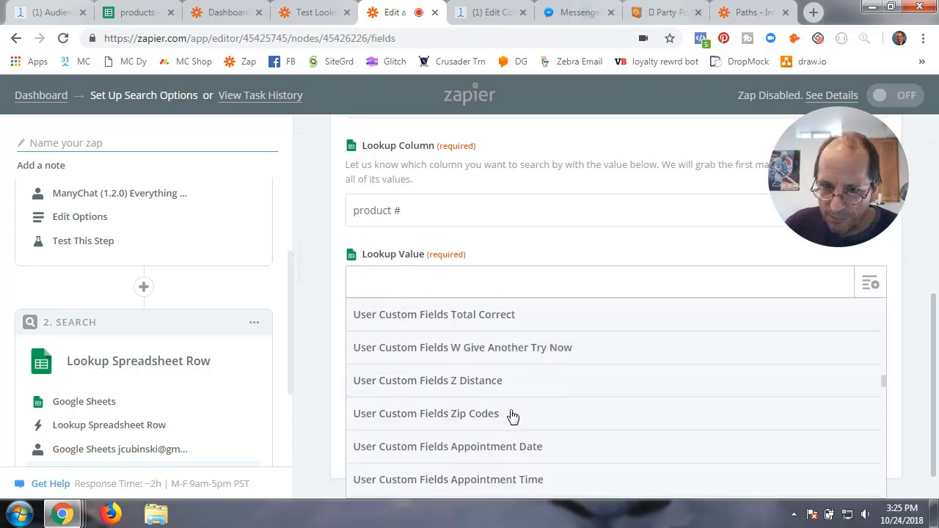
scroll(546, 410, "down", 6)
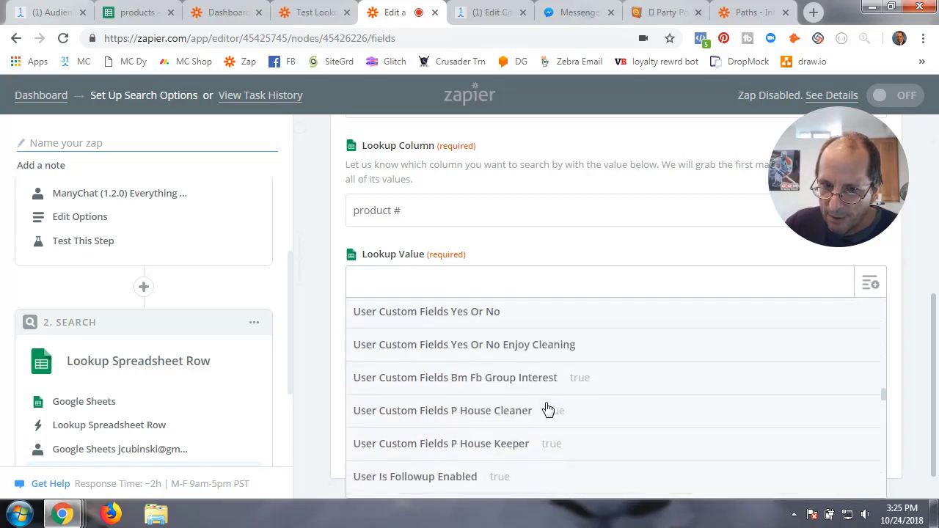
scroll(546, 409, "up", 2)
scroll(546, 409, "down", 2)
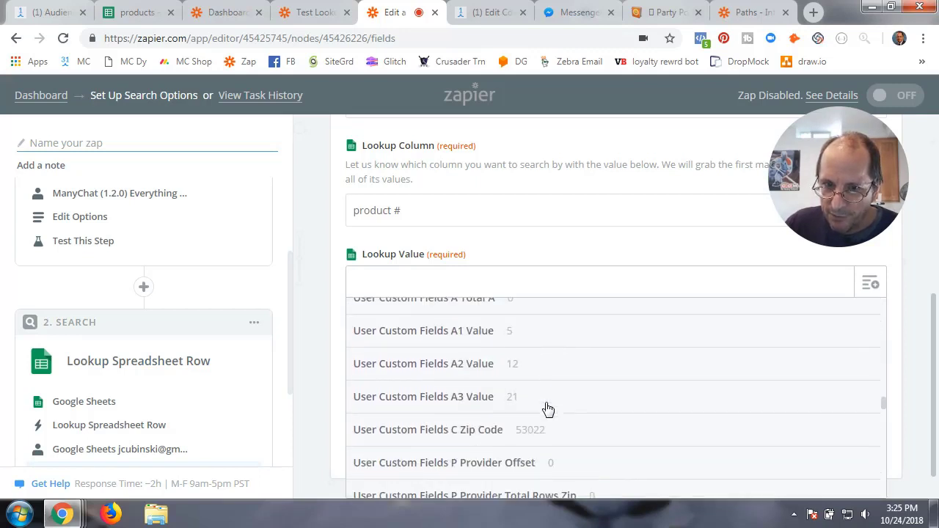
left_click(443, 330)
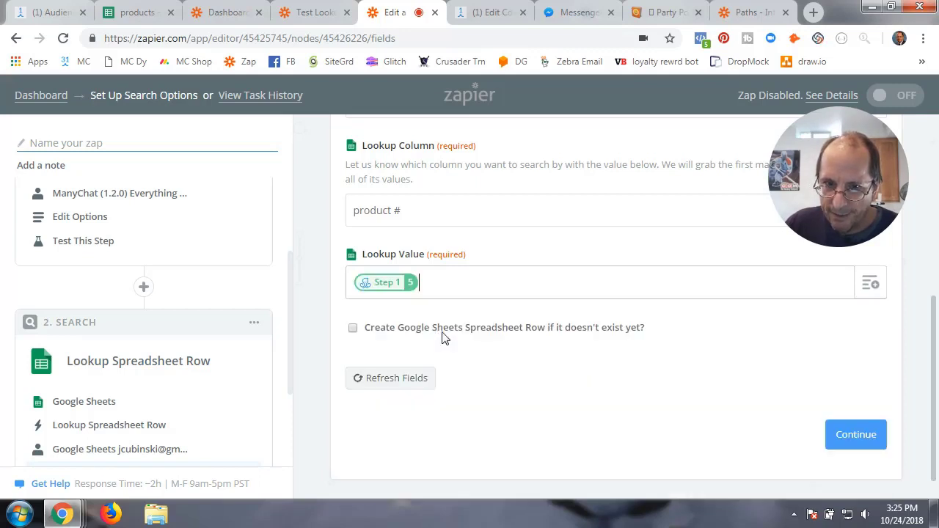
left_click(836, 434)
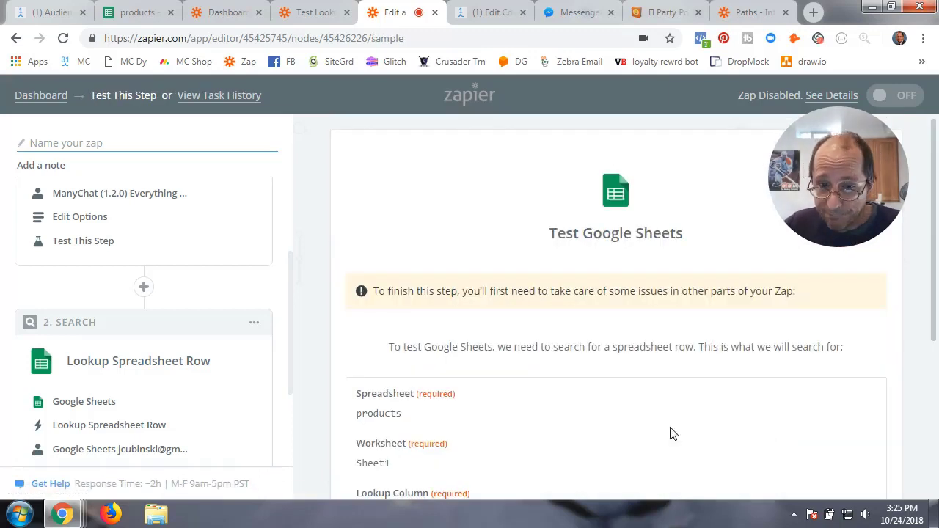
- Run the Google Sheets lookup test and check the product rows in the products spreadsheet before returning to the Zap
scroll(670, 434, "down", 3)
left_click(834, 405)
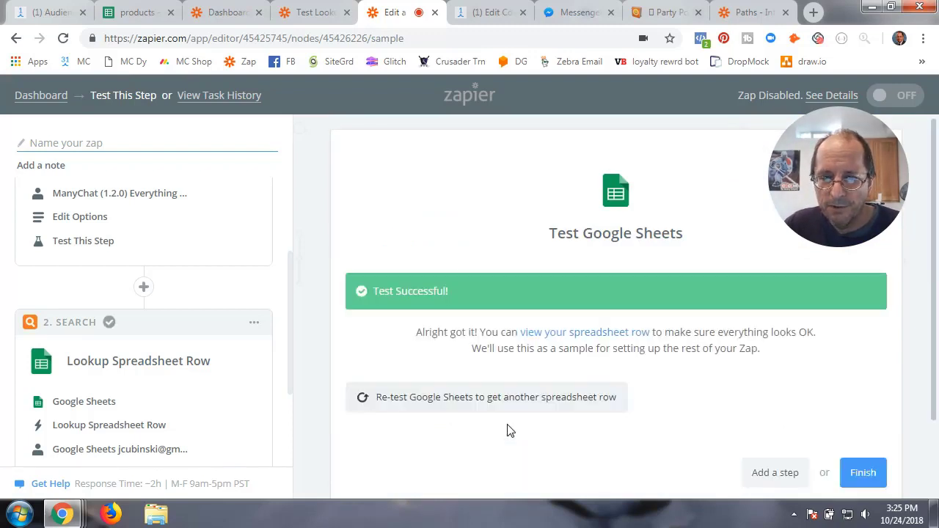
left_click(134, 13)
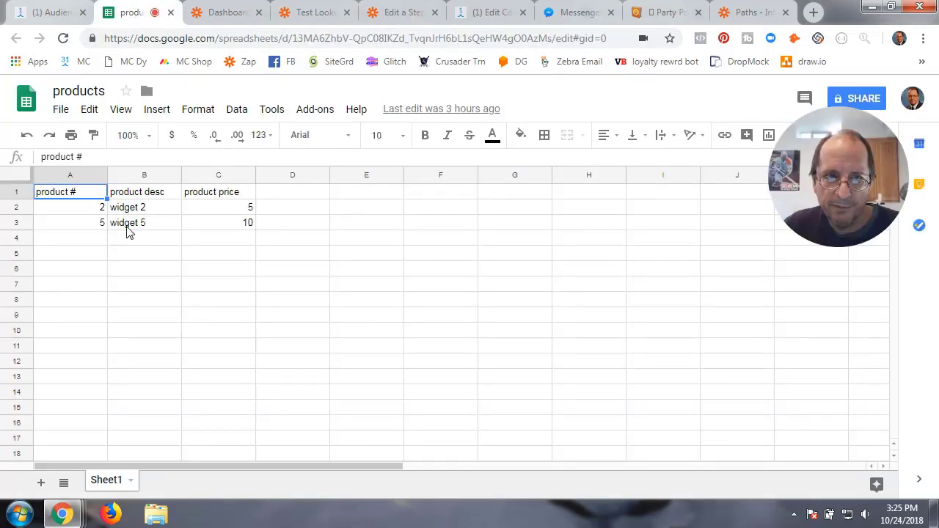
left_click(410, 16)
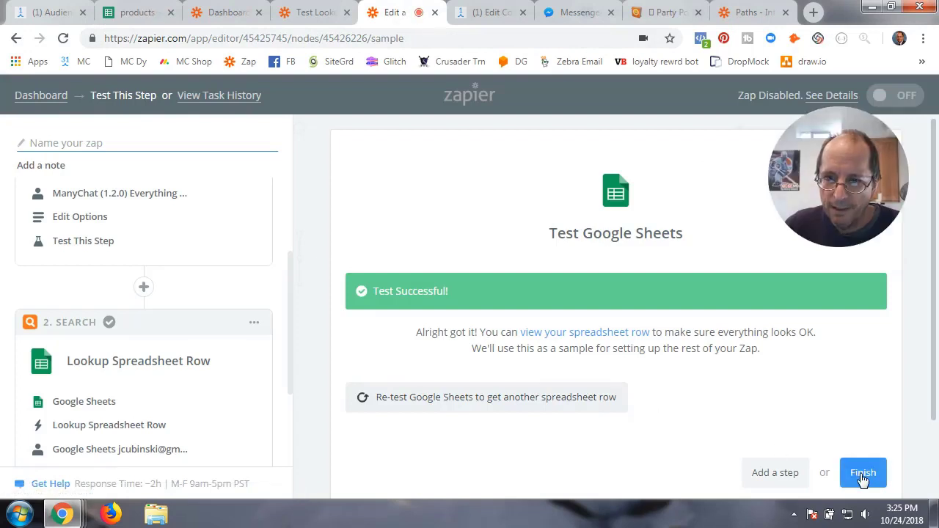
- Add a Path helper step after the Lookup Spreadsheet Row step and open Path A for setup
scroll(396, 437, "down", 2)
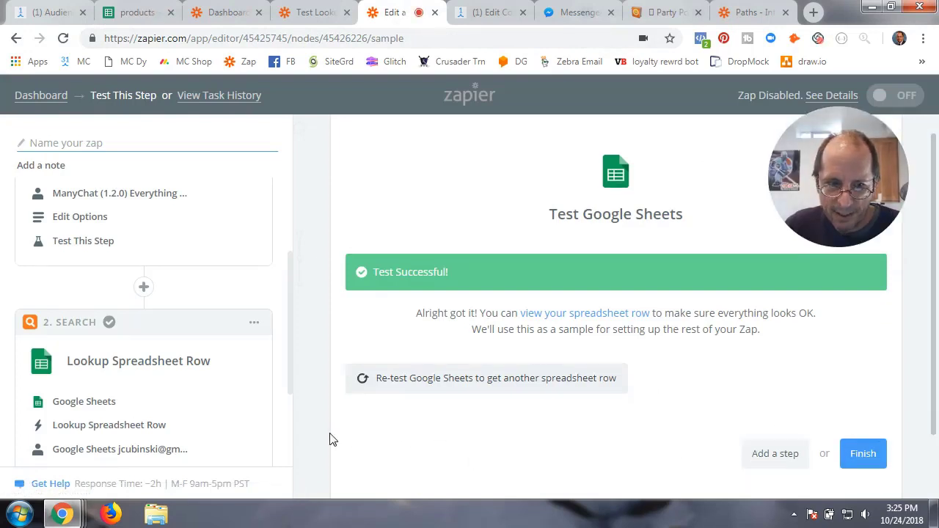
scroll(174, 434, "down", 2)
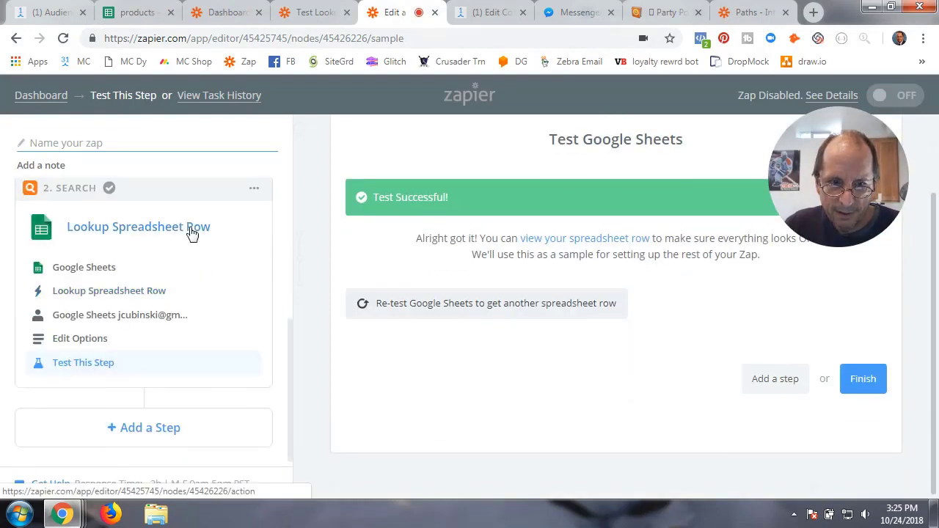
left_click(144, 429)
scroll(154, 422, "down", 2)
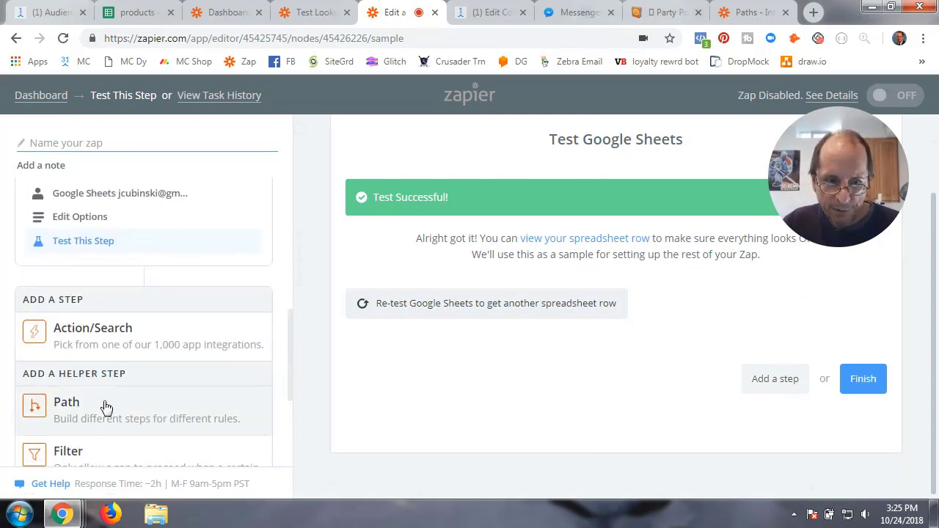
scroll(145, 377, "down", 2)
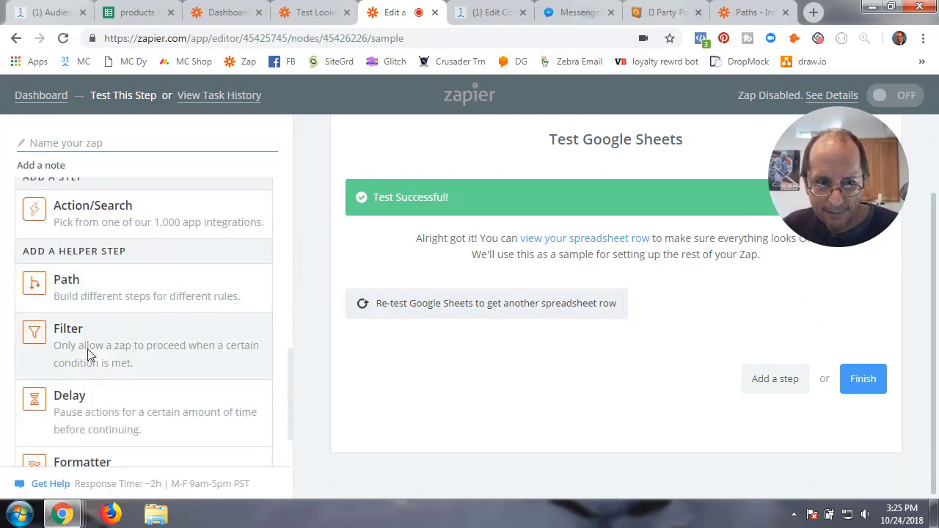
scroll(122, 442, "down", 1)
scroll(130, 432, "up", 2)
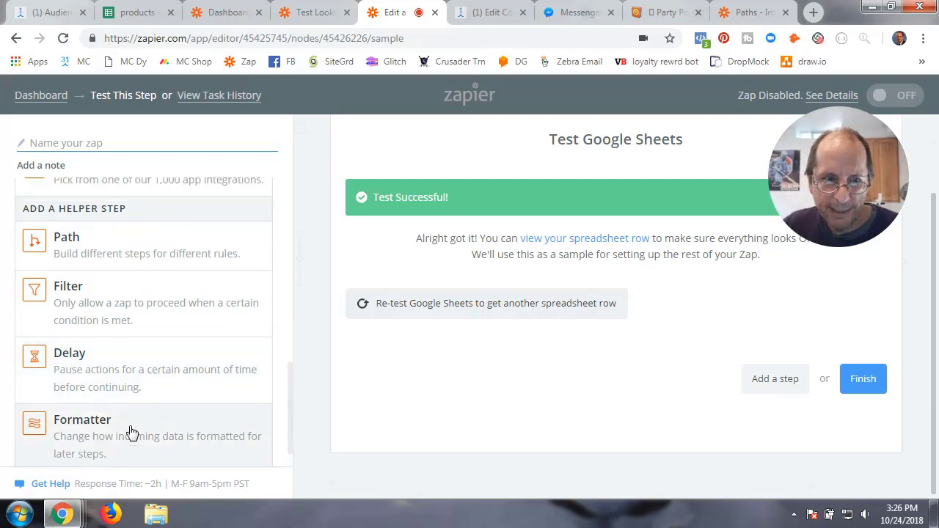
left_click(108, 353)
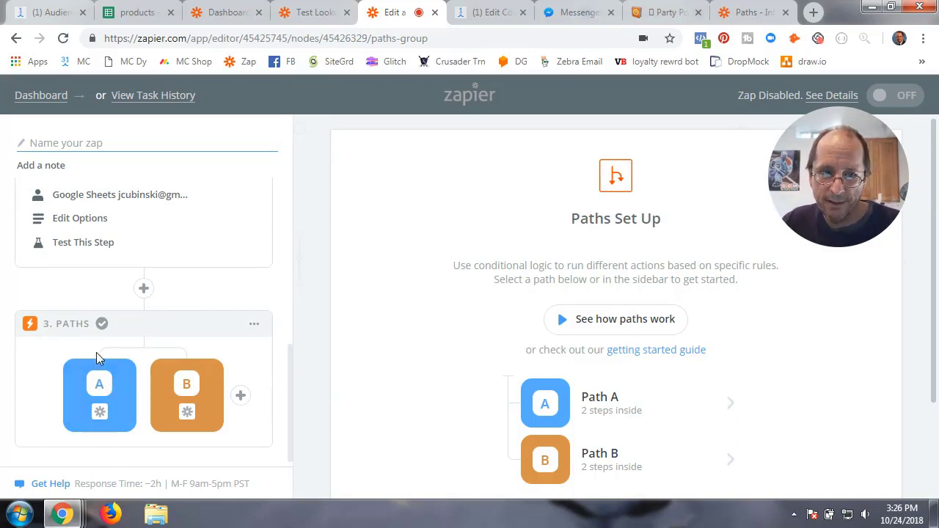
left_click(103, 389)
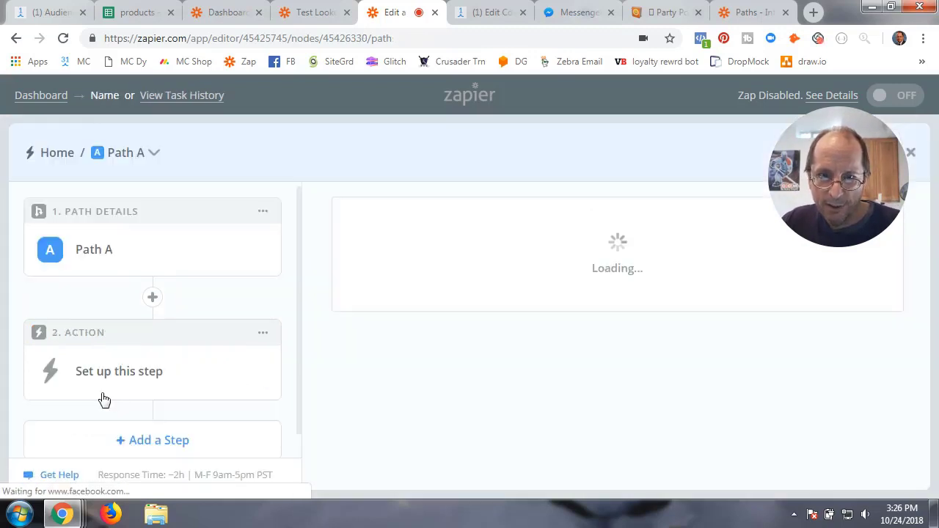
- Name Path A Found Product and continue to its rules
left_click_drag(409, 339, 272, 352)
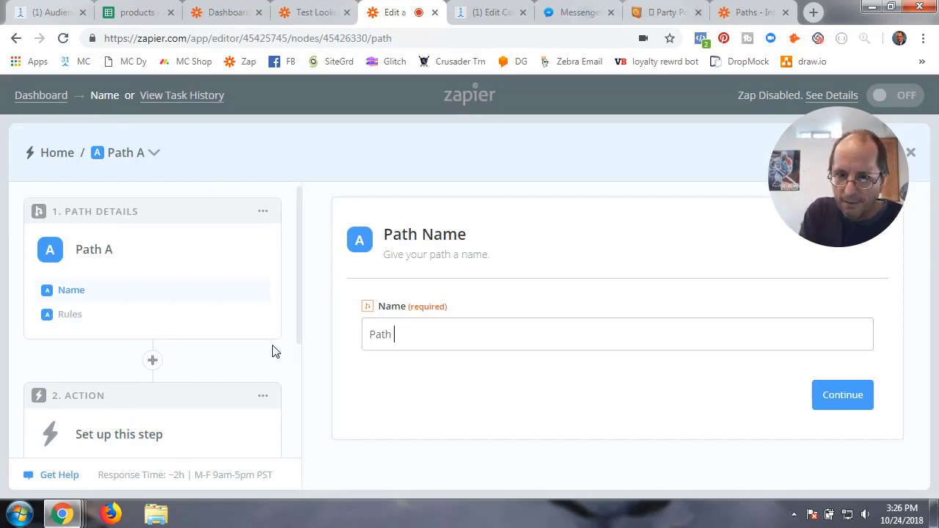
key("BackSpace")
type("Found Produc")
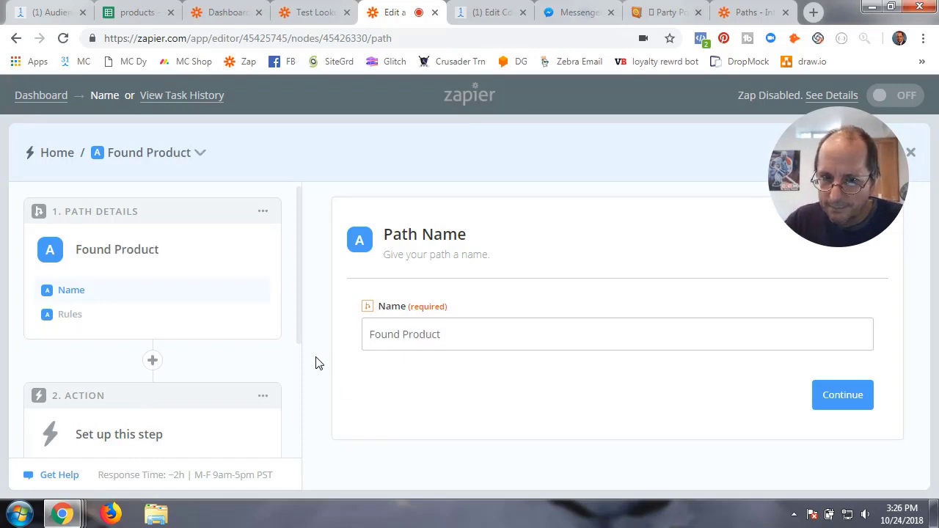
left_click(853, 402)
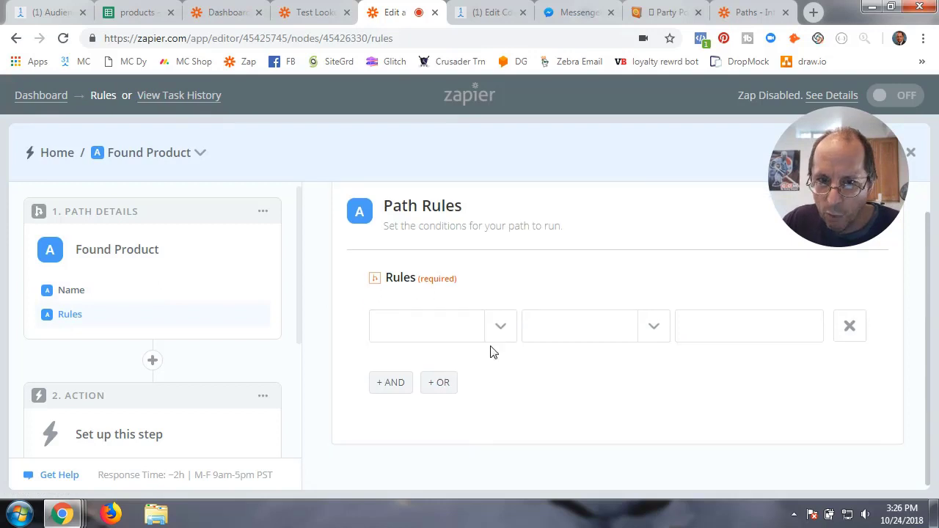
- Set the Found Product rule to require that product # from the Lookup Spreadsheet Row step Exists
left_click(500, 332)
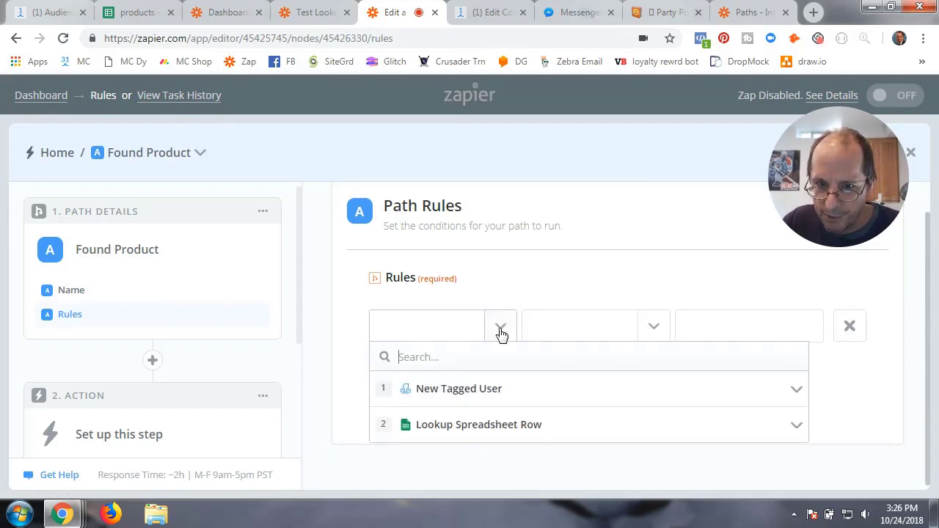
left_click(494, 428)
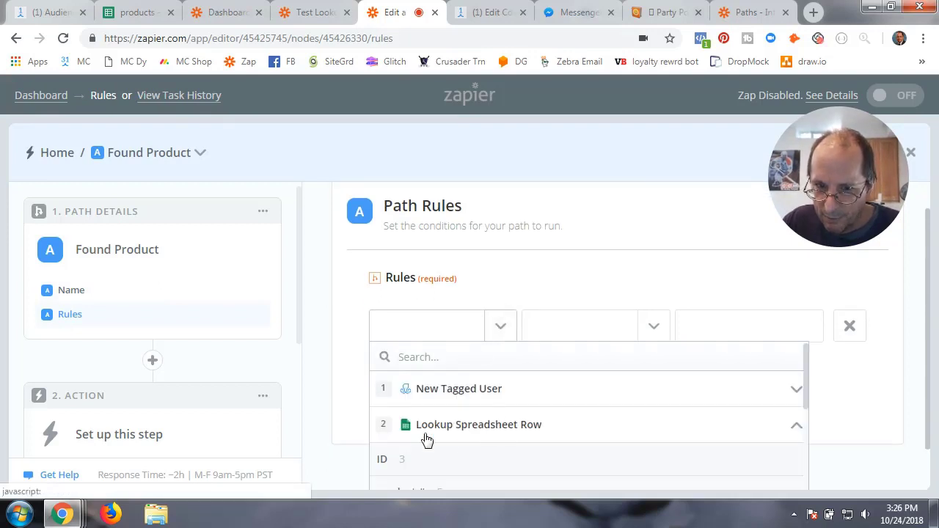
scroll(438, 466, "down", 2)
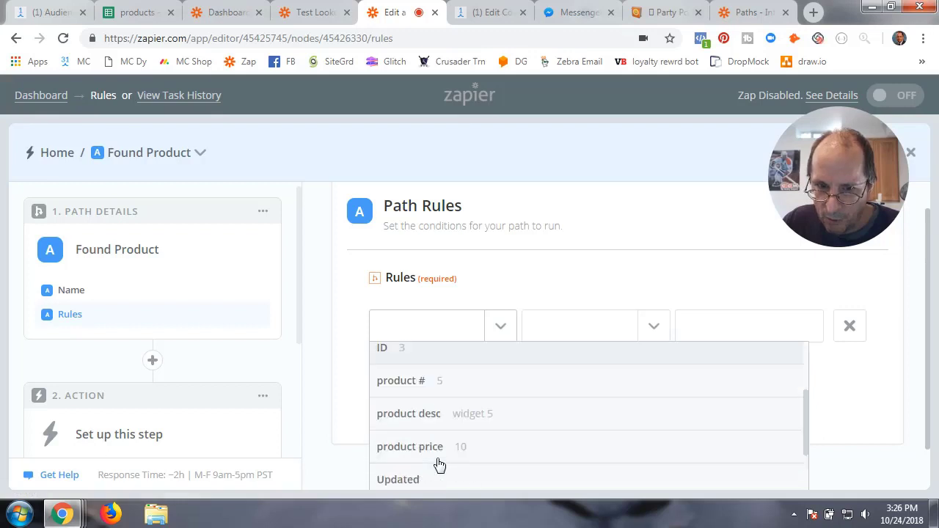
left_click(426, 383)
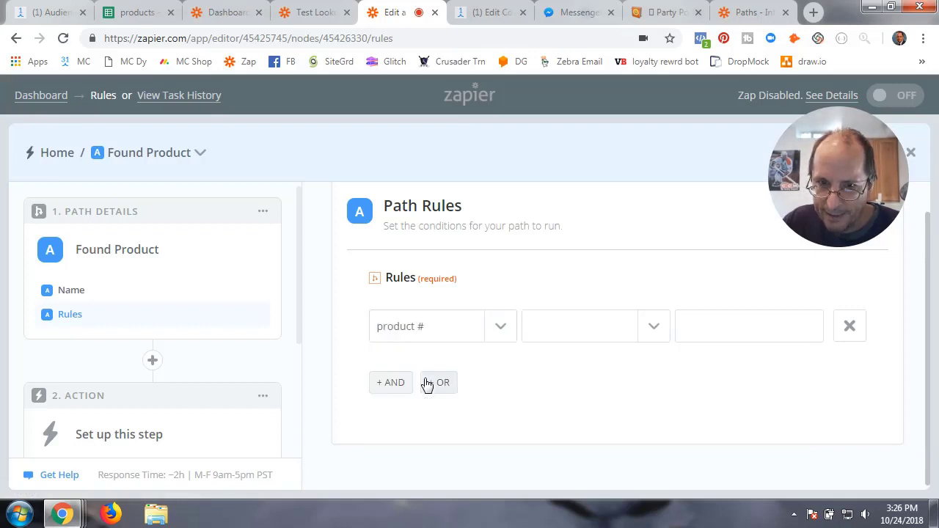
left_click(660, 334)
scroll(613, 447, "down", 6)
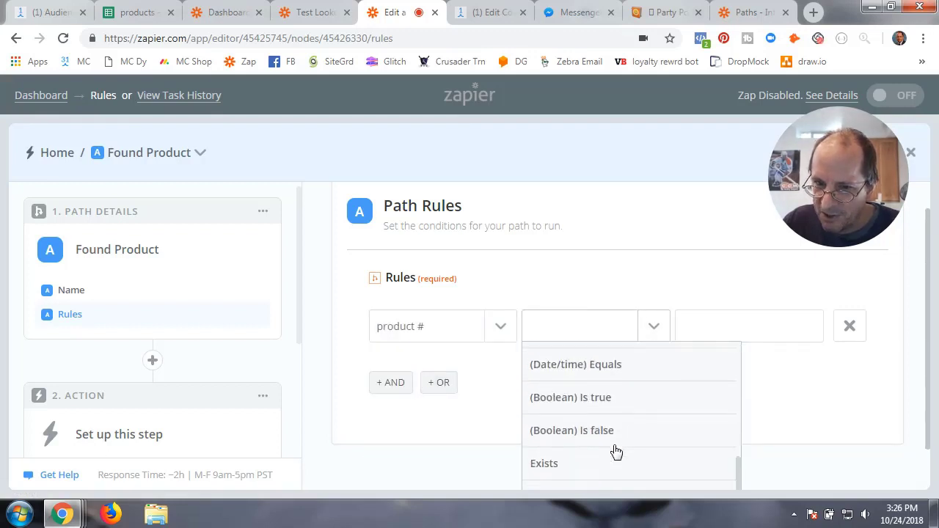
scroll(616, 451, "down", 1)
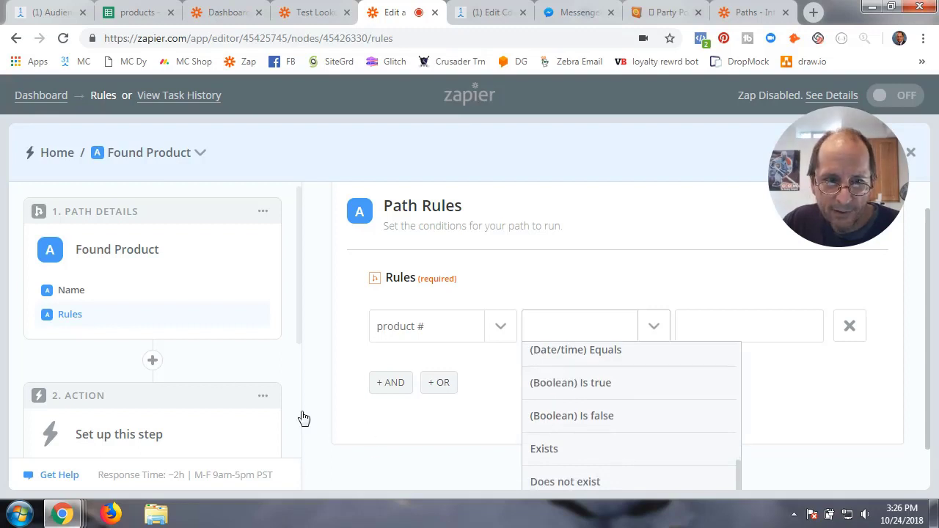
left_click(550, 458)
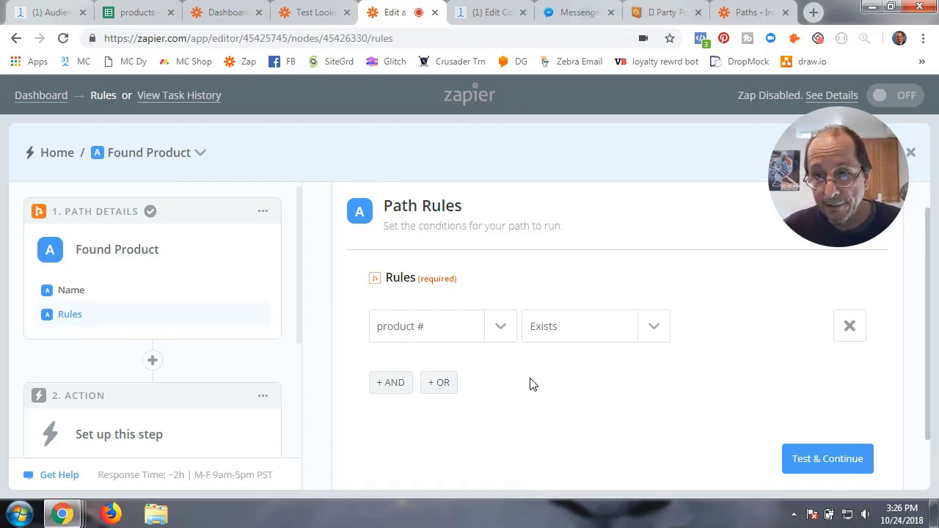
- Test the Found Product path rule and continue to the path's action step
left_click(803, 459)
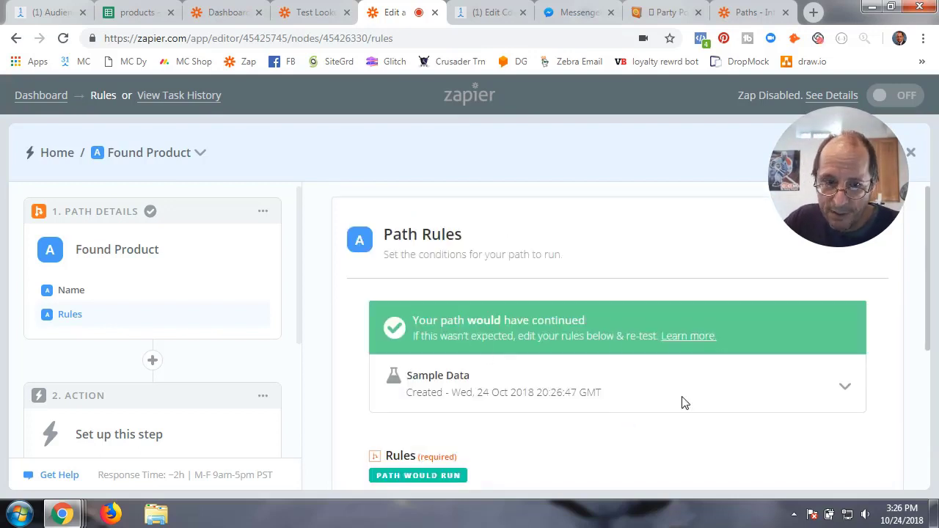
scroll(624, 389, "down", 2)
scroll(520, 430, "down", 2)
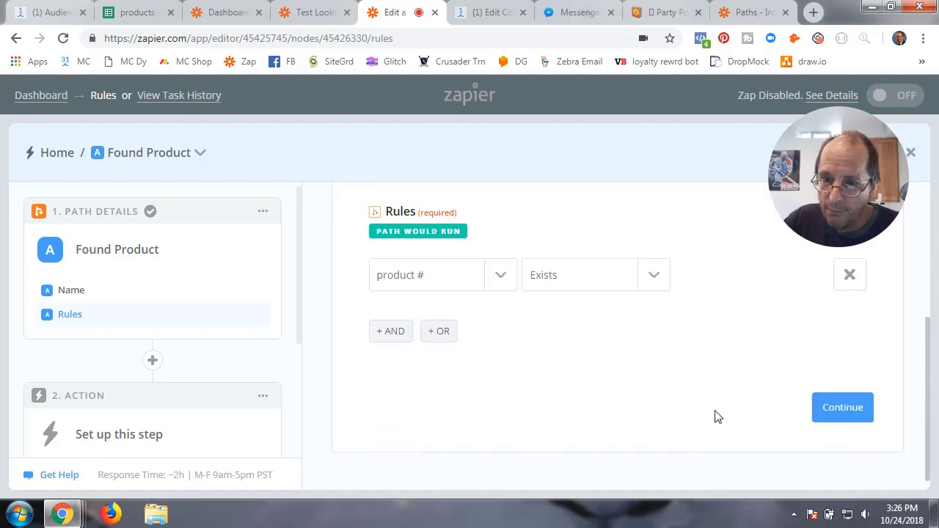
left_click(839, 411)
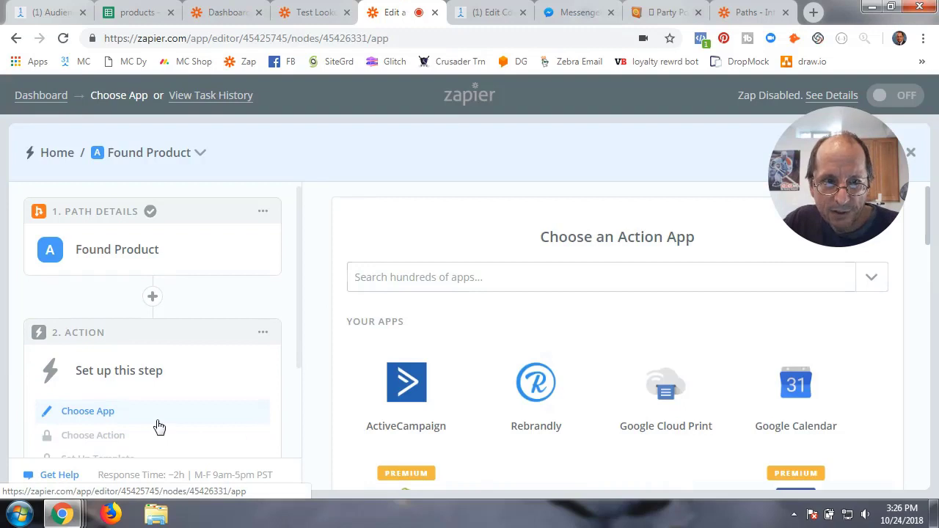
- Choose ManyChat as the path's action app with the Send Text Message to User action
left_click(372, 279)
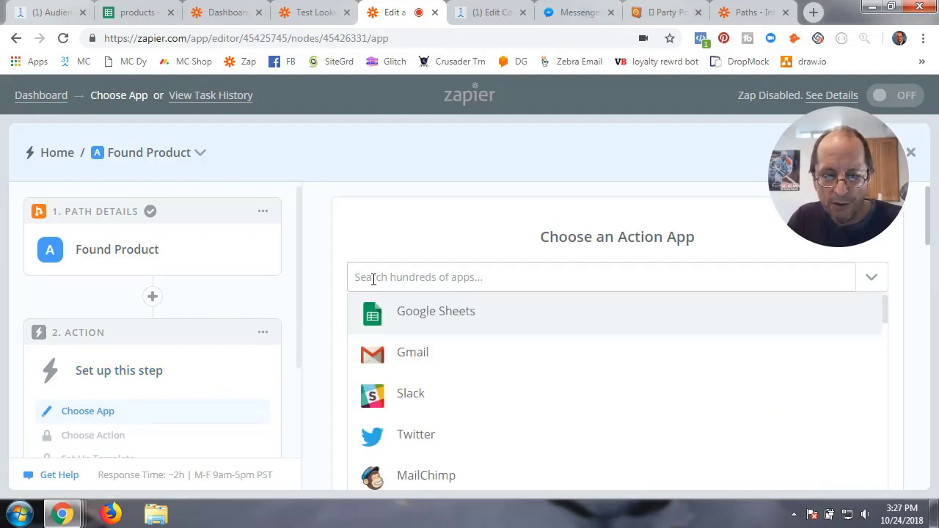
type("many")
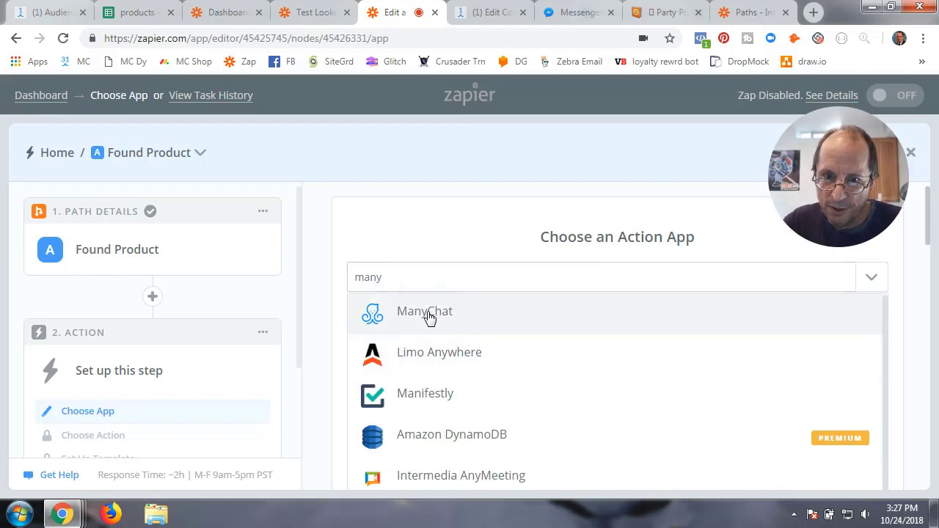
left_click(430, 317)
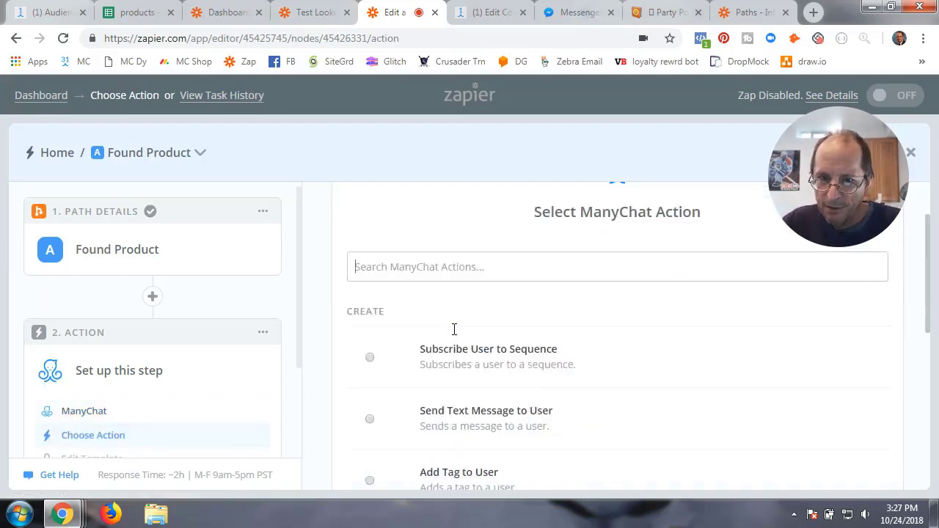
left_click(371, 373)
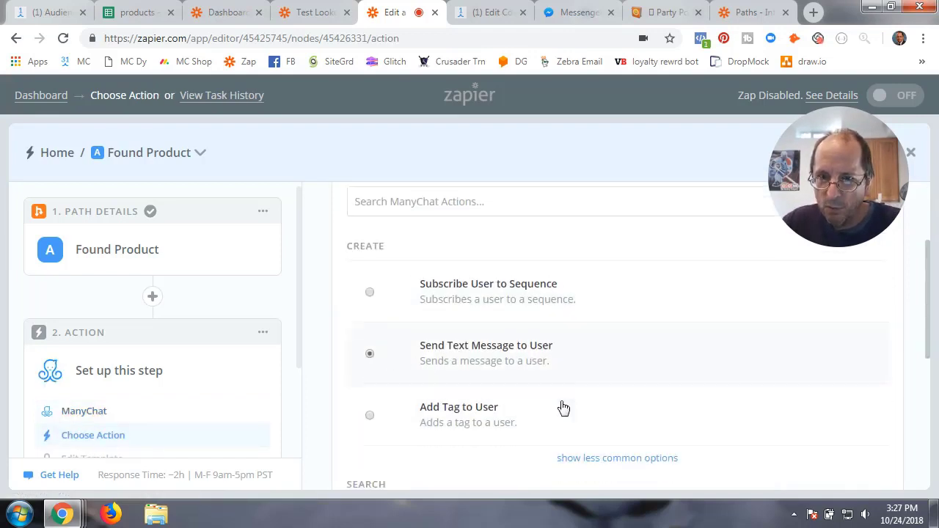
scroll(587, 403, "down", 5)
left_click(790, 404)
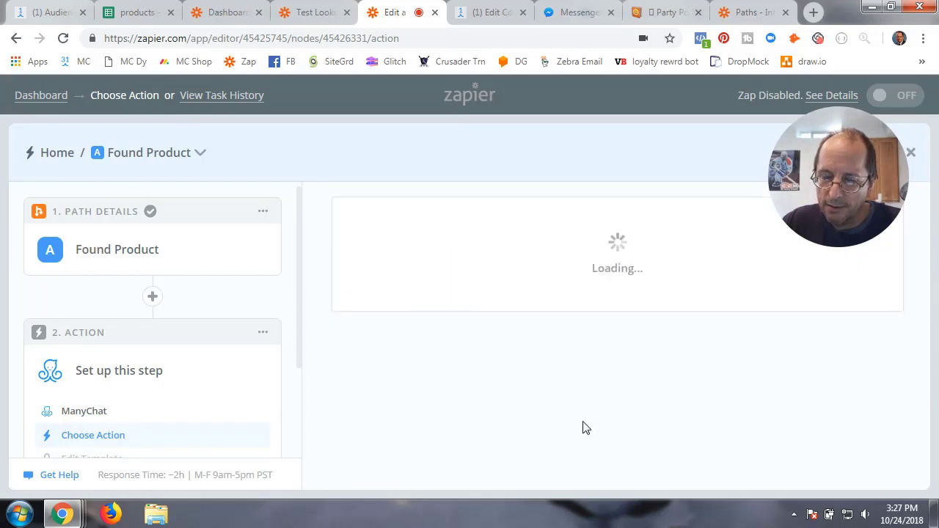
- Select and test the ManyChat (1.2.0) Everything Bot #5 account, then save it for the action
scroll(578, 426, "down", 2)
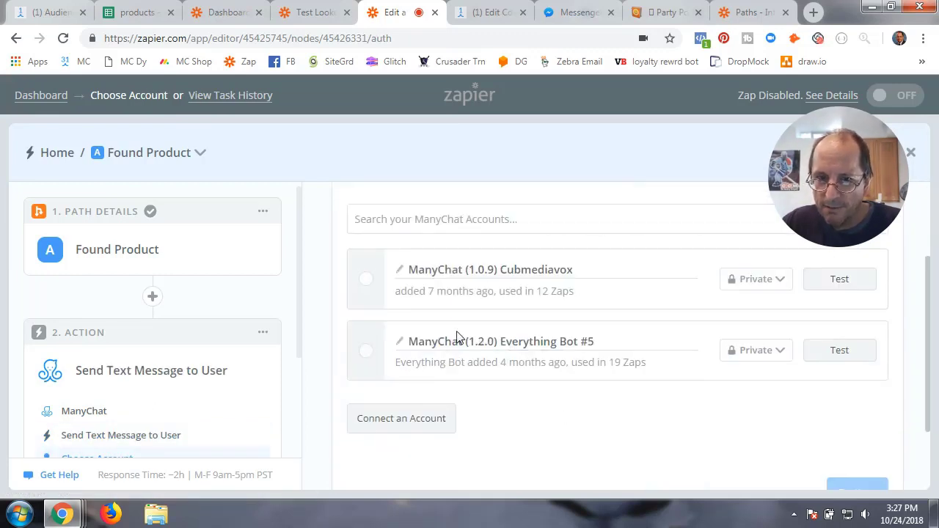
left_click(366, 351)
left_click(838, 355)
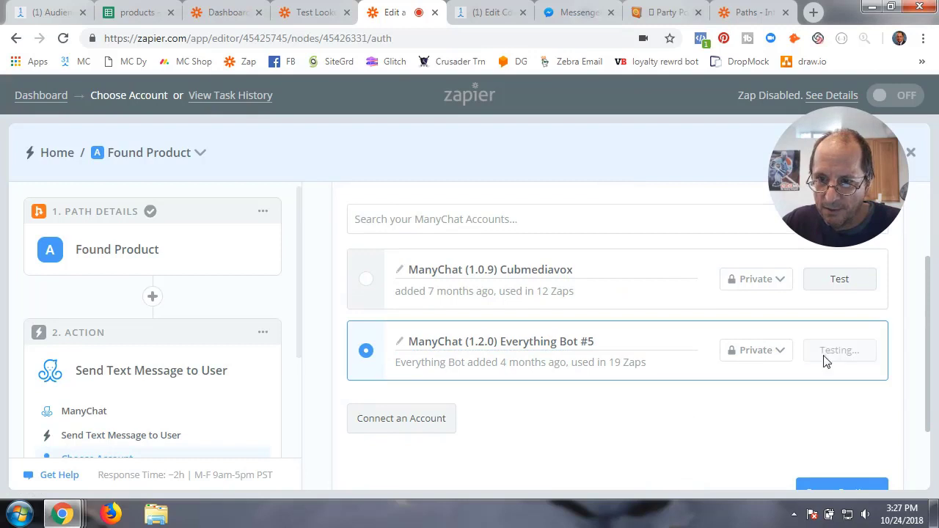
scroll(780, 417, "down", 2)
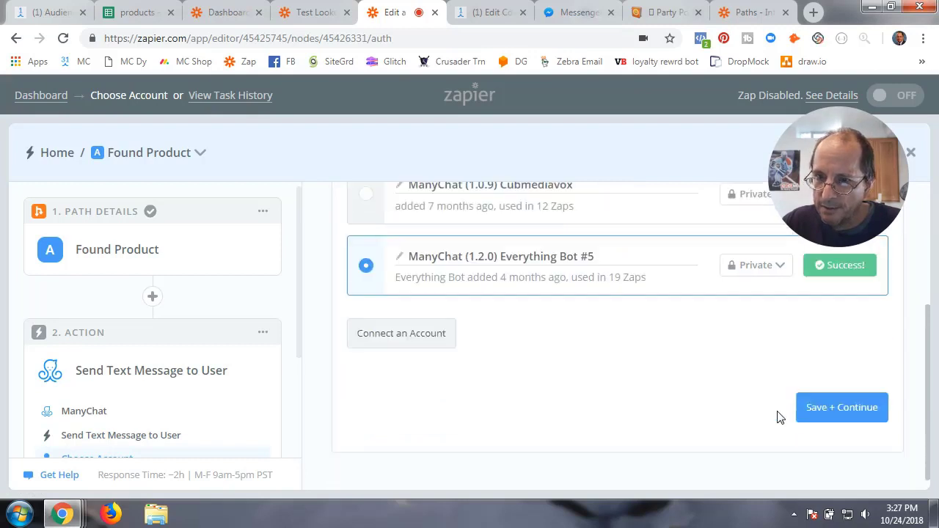
left_click(850, 402)
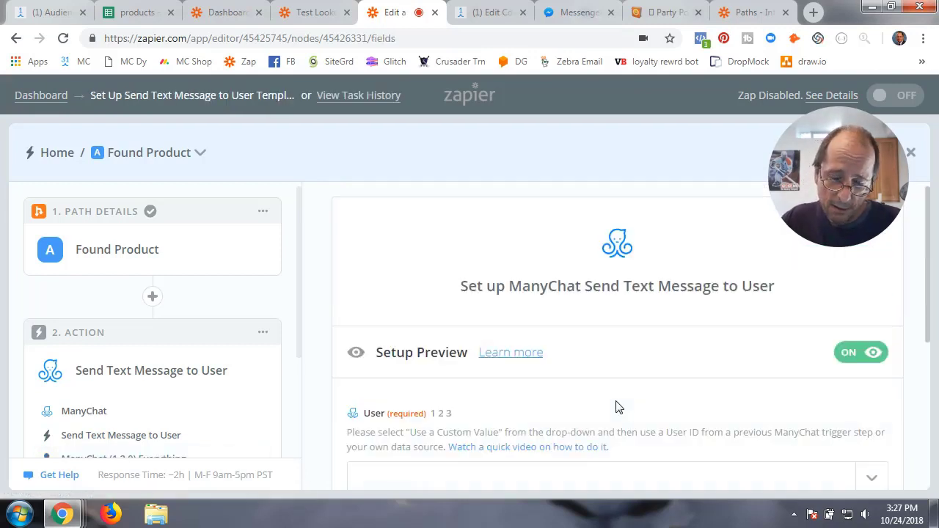
- Set the message's User to Use a Custom Value (advanced) and map it to the New Tagged User step's User ID
scroll(616, 406, "down", 3)
scroll(616, 406, "up", 2)
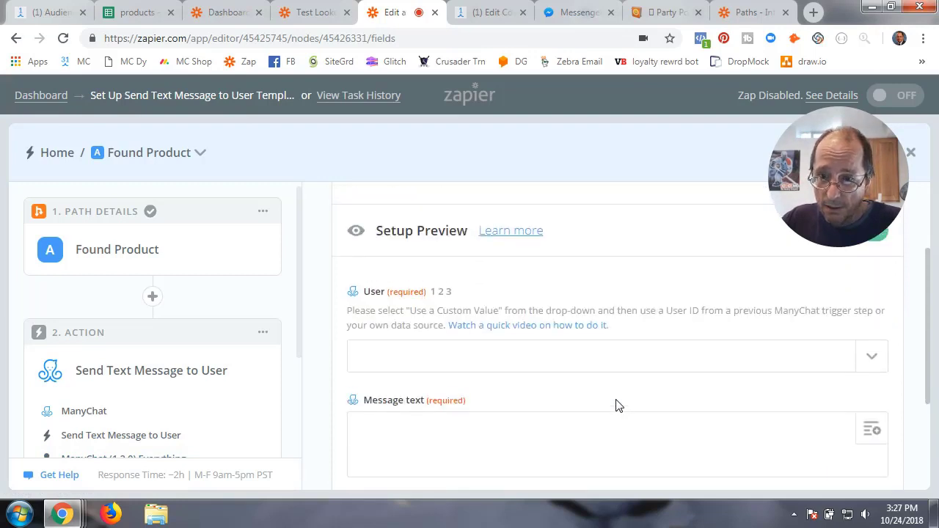
left_click(869, 357)
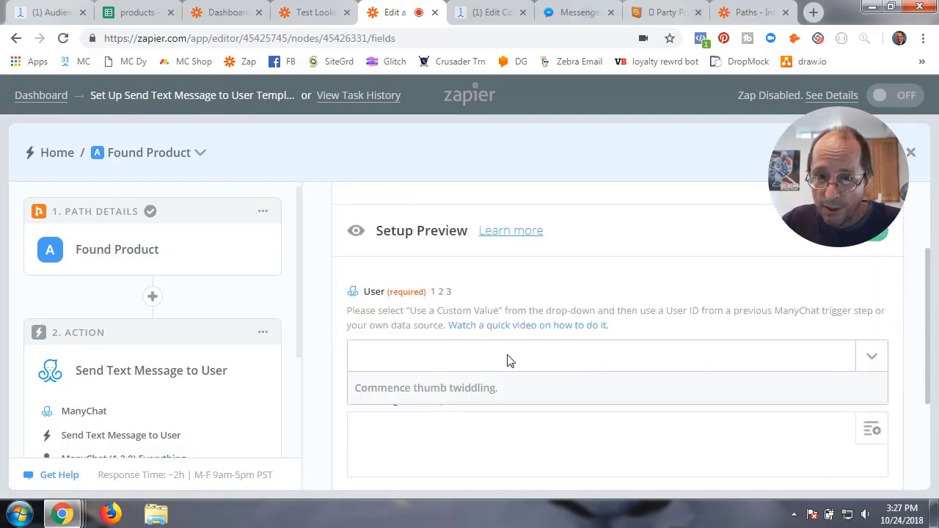
scroll(507, 360, "down", 2)
scroll(465, 335, "down", 3)
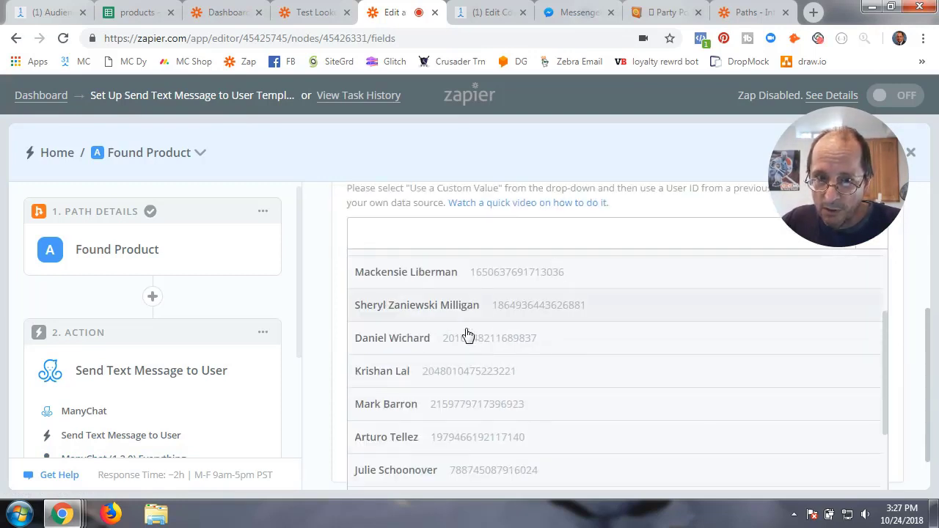
scroll(413, 411, "down", 3)
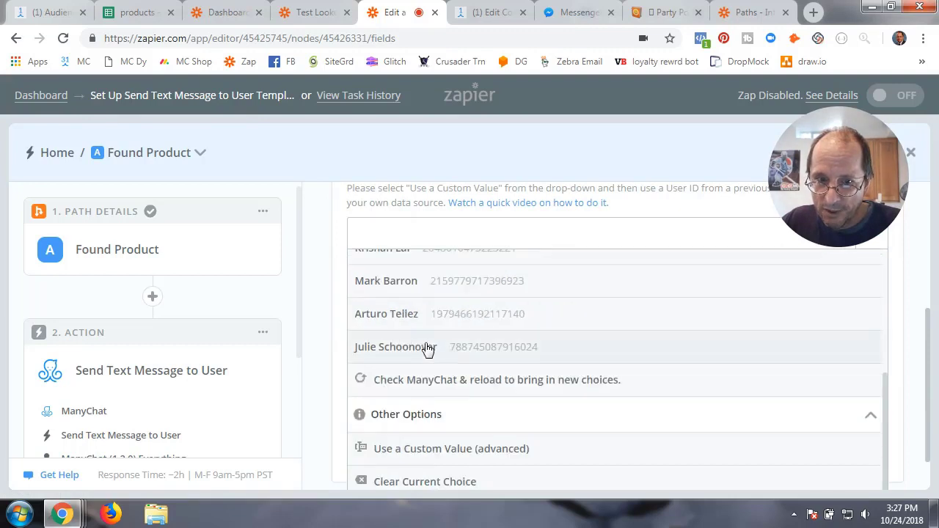
left_click(436, 453)
left_click(871, 330)
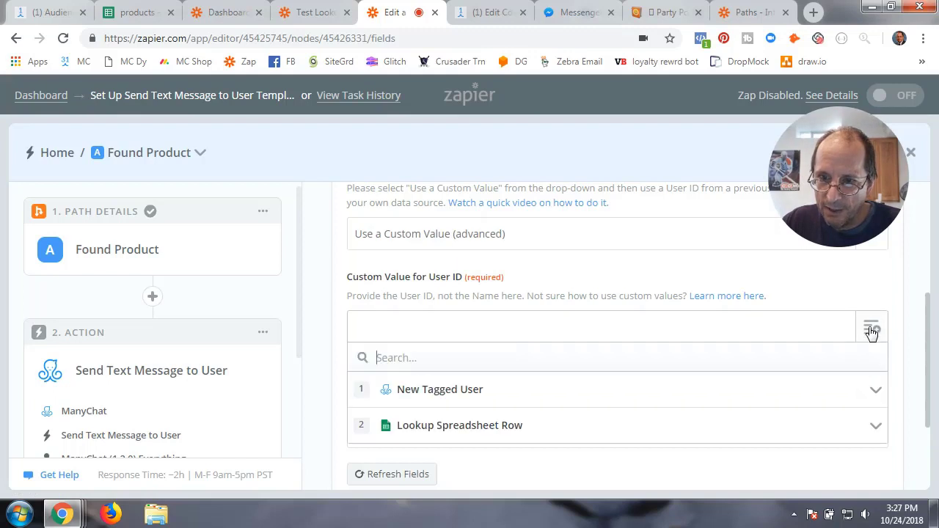
left_click(443, 396)
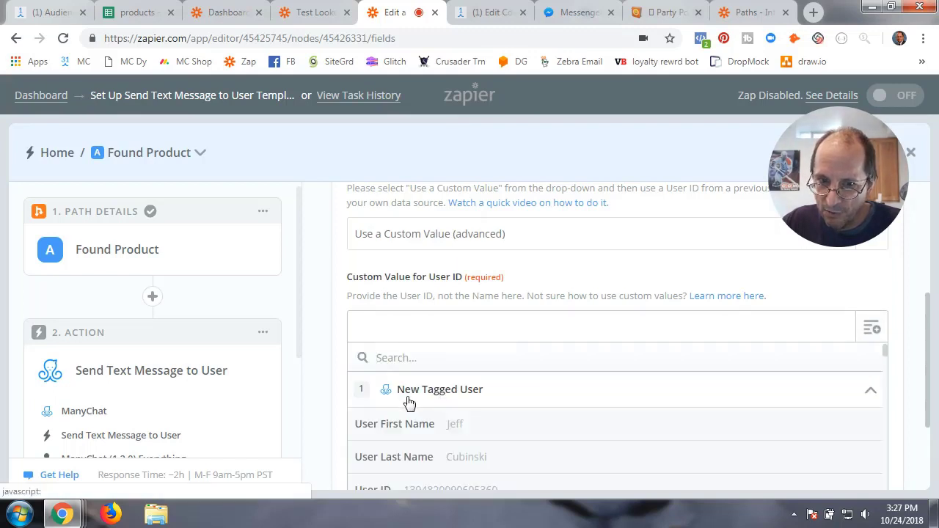
scroll(415, 488, "down", 1)
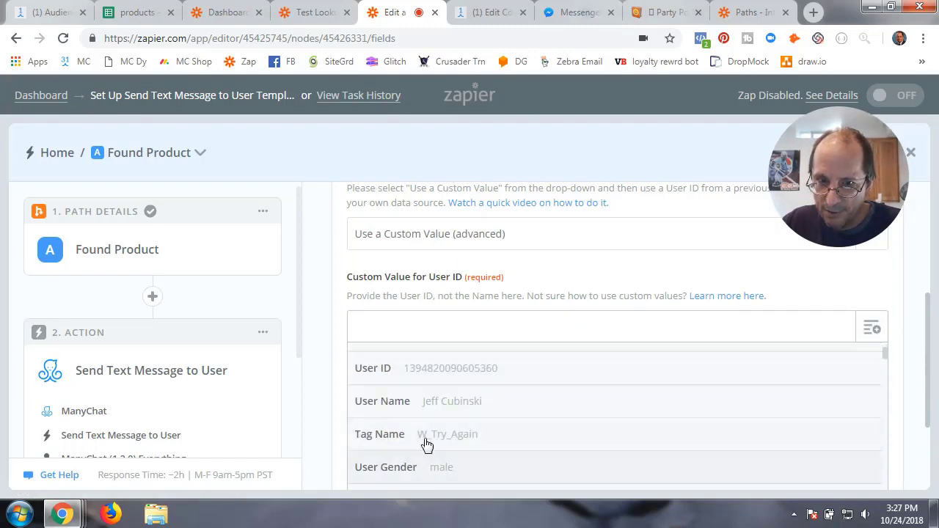
left_click(388, 377)
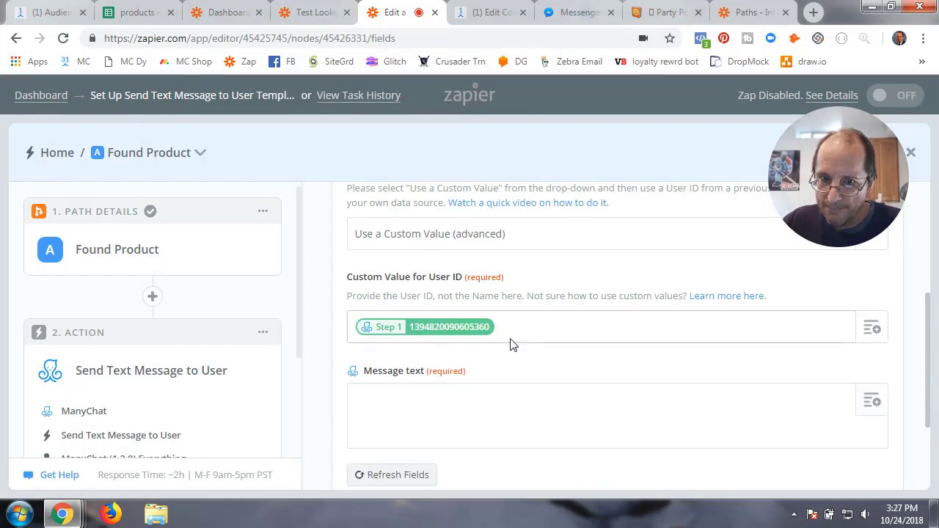
- Begin the message text with "Hey" followed by the New Tagged User step's User First Name field
scroll(668, 384, "down", 2)
left_click(503, 312)
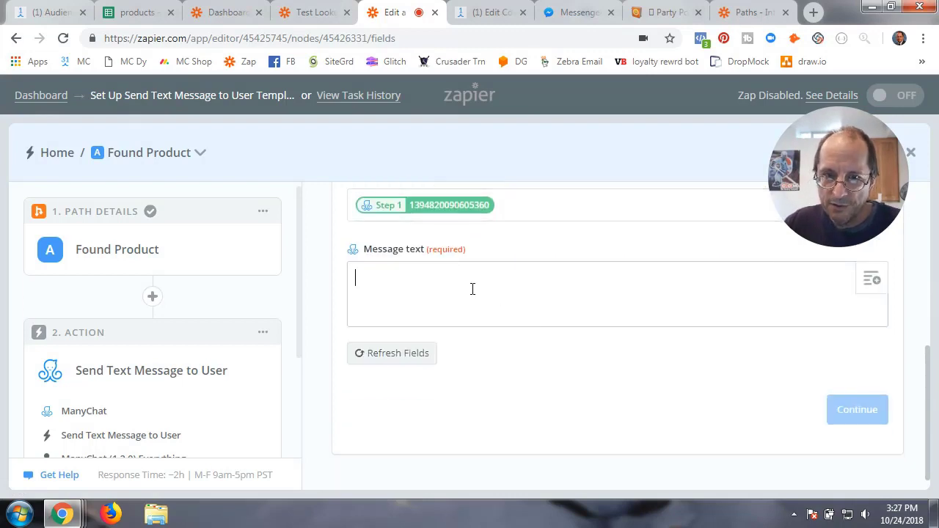
type("Hey")
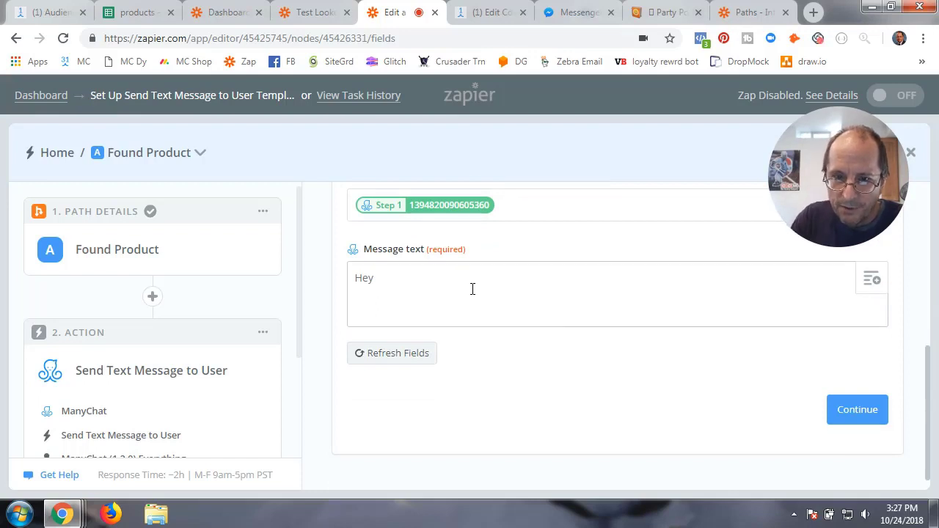
left_click(871, 279)
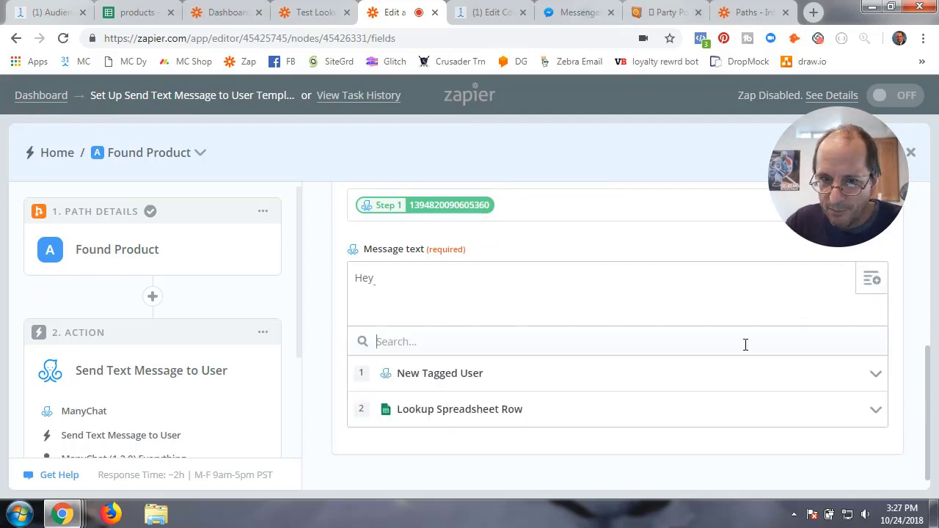
left_click(453, 376)
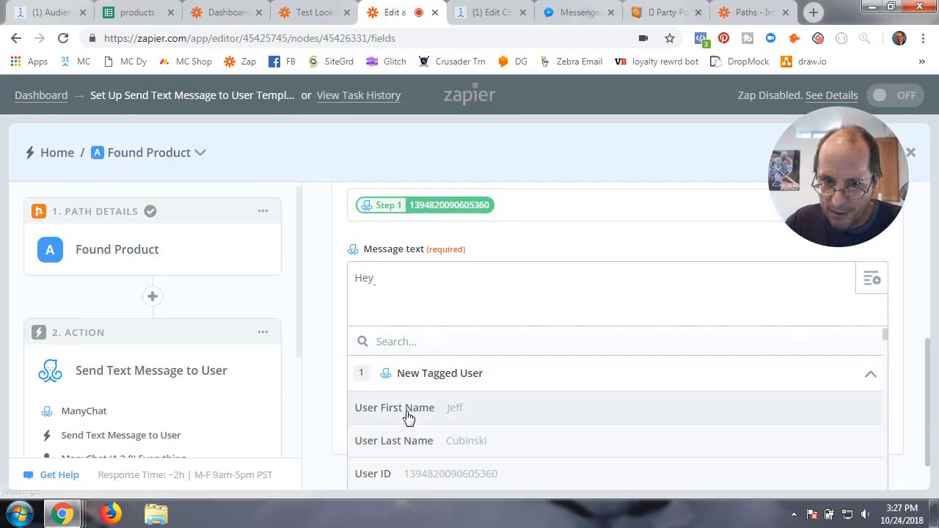
left_click(409, 417)
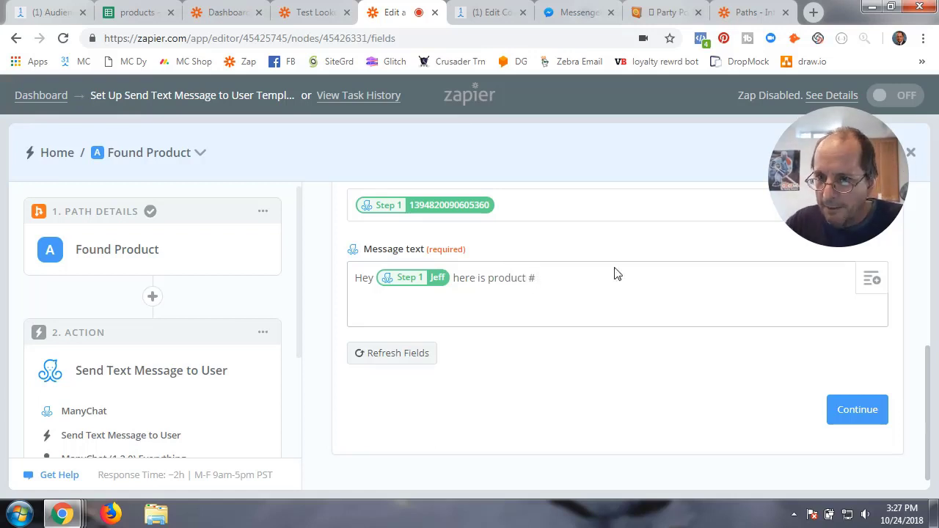
- Extend the message with "here is product #", the Lookup Spreadsheet Row step's product # field, a hyphen, and its product desc field
left_click(872, 280)
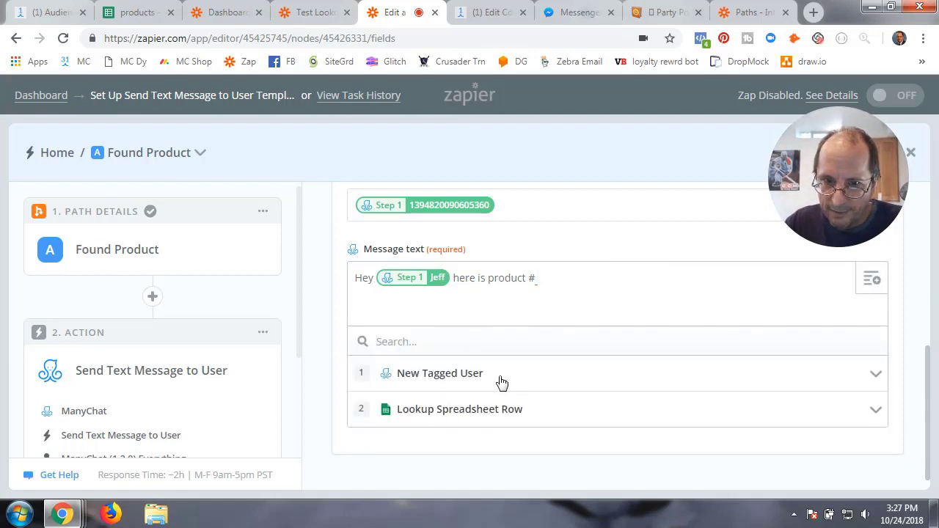
left_click(470, 410)
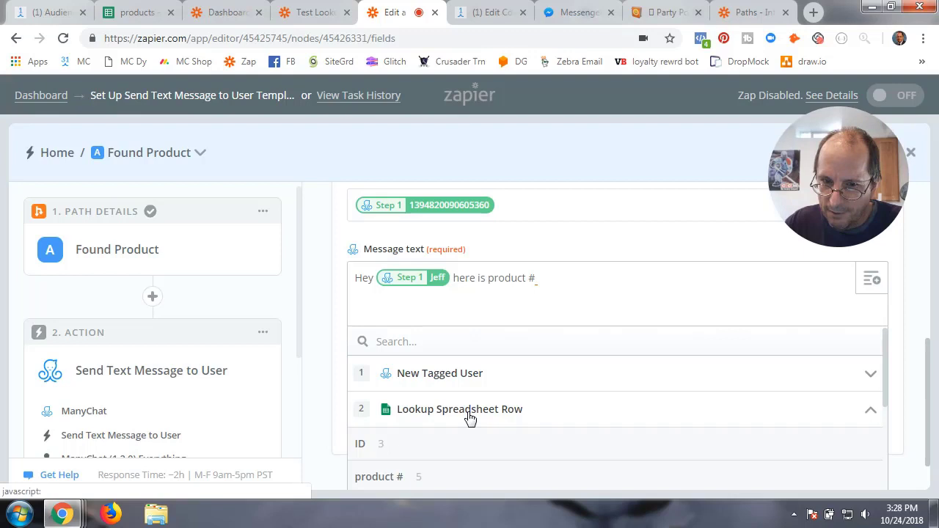
left_click(425, 476)
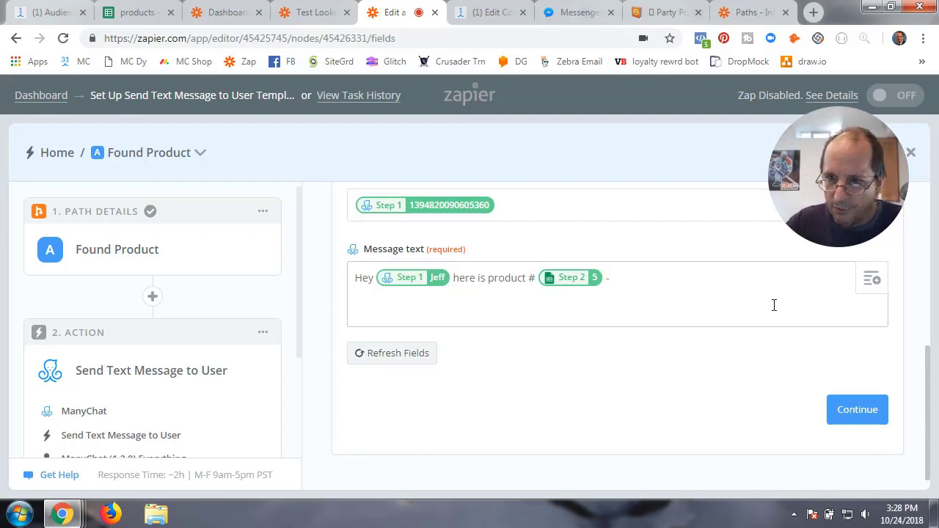
left_click(870, 278)
left_click(481, 409)
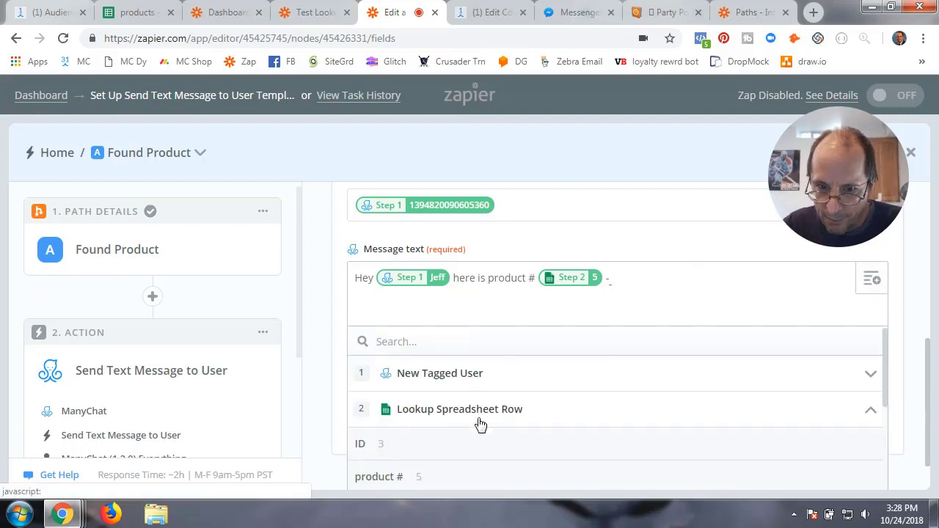
scroll(470, 429, "down", 2)
left_click(413, 391)
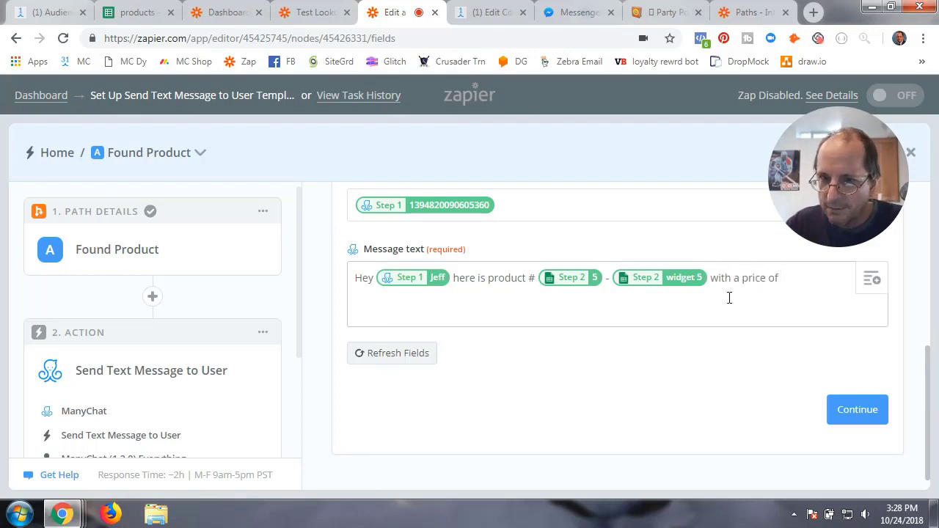
- Finish the message with "with a price of $" and the spreadsheet row's product price field, and continue to the test stage
left_click(871, 278)
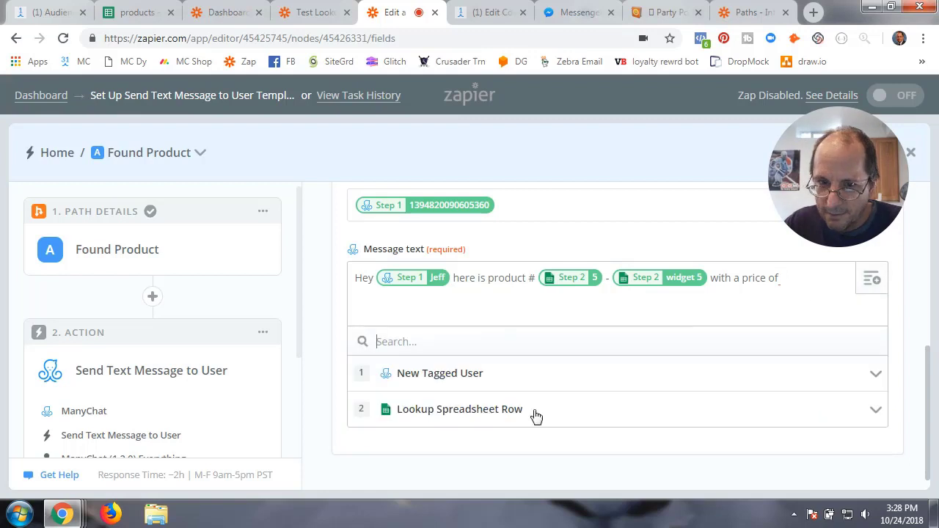
left_click(453, 423)
scroll(452, 425, "down", 2)
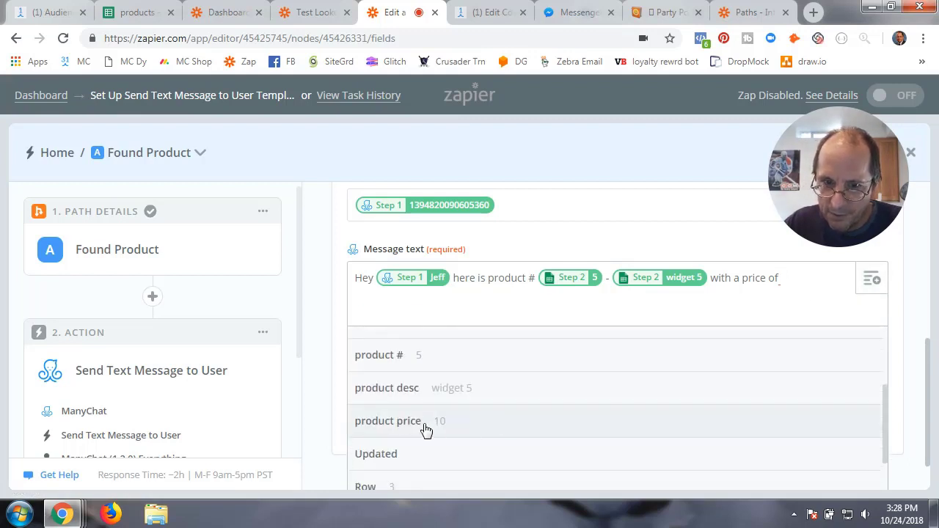
left_click(426, 427)
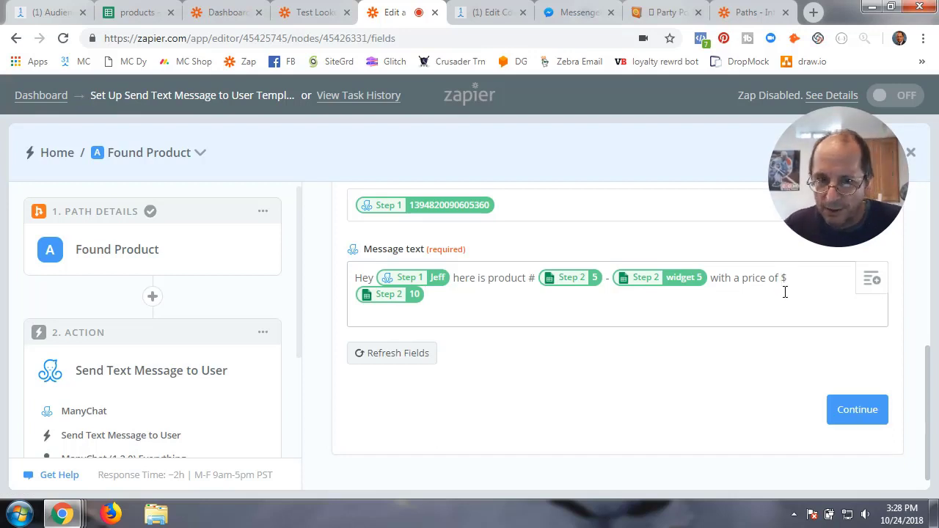
left_click(851, 412)
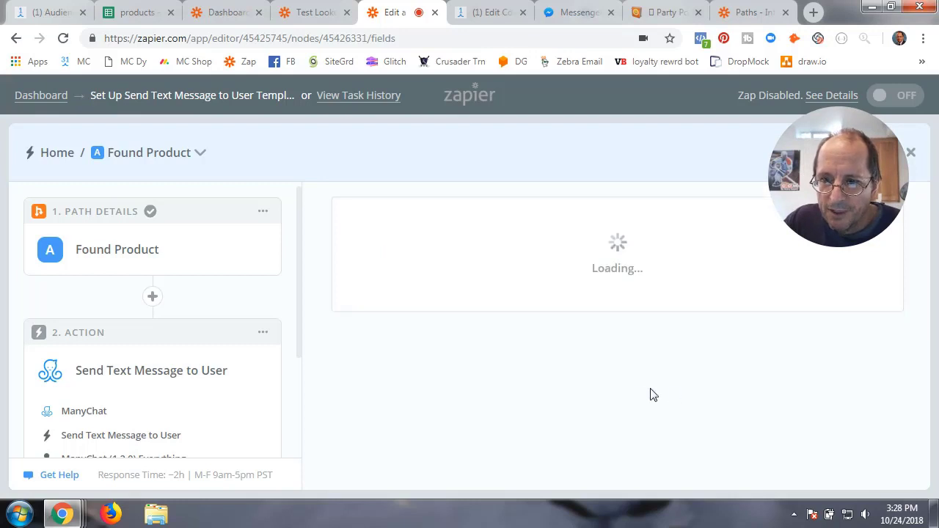
- Send the test text message to ManyChat and check its arrival in the Everything Bot conversation in Messenger
scroll(632, 392, "down", 3)
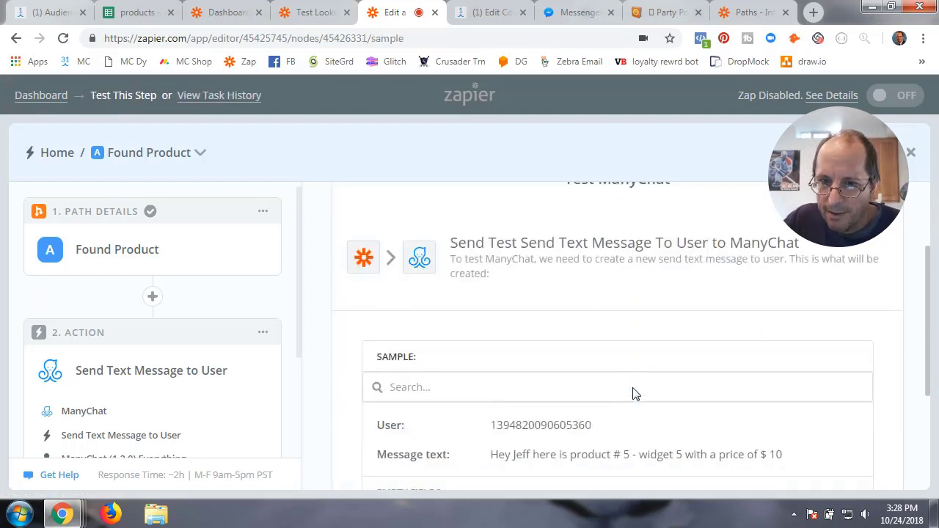
left_click(790, 435)
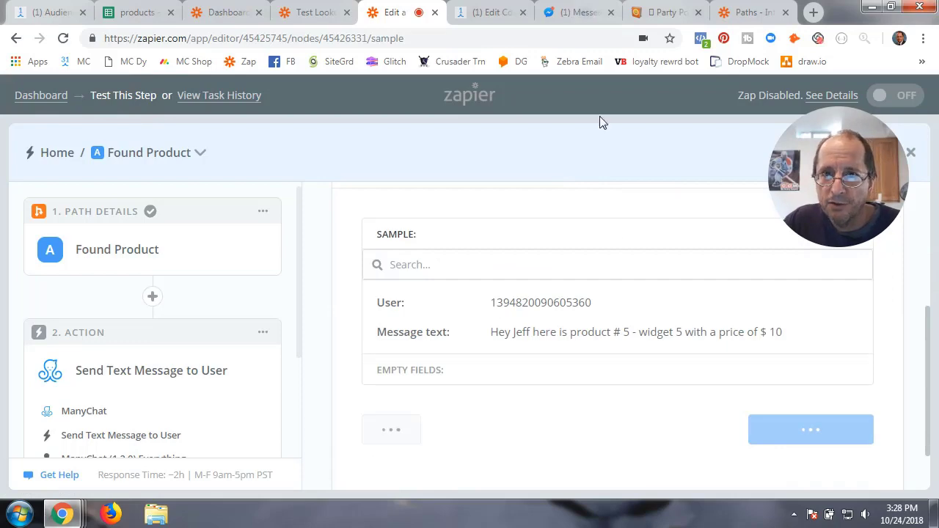
left_click(580, 11)
left_click(154, 194)
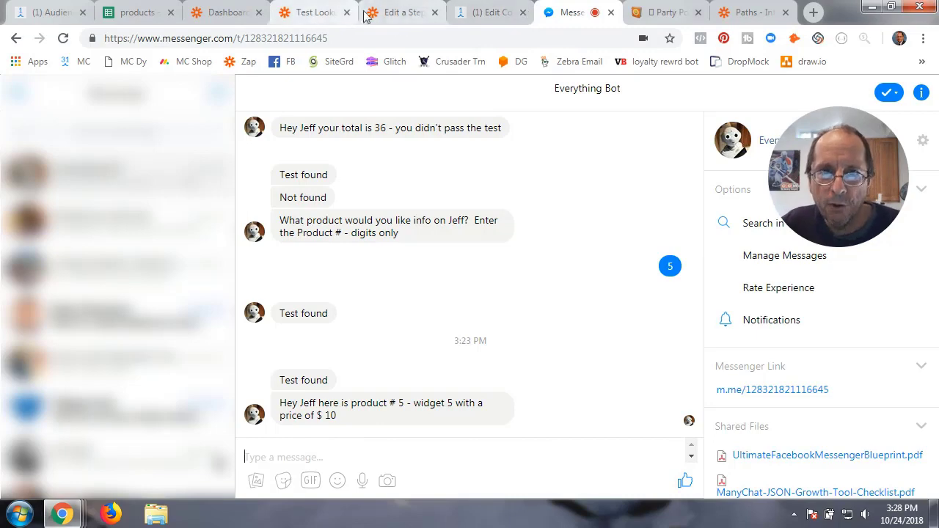
- Return to the Zapier editor, review the Found Product path's steps and test result, and proceed to set up the next path
left_click(387, 16)
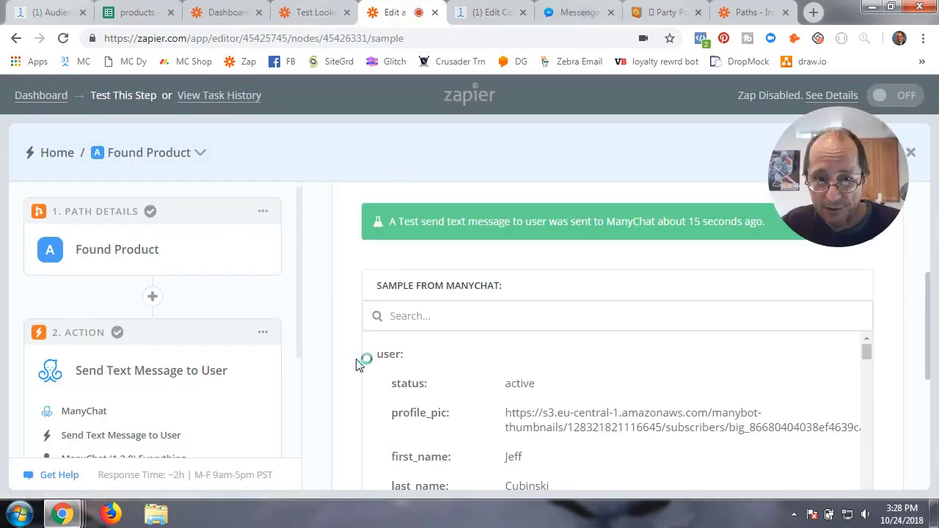
scroll(359, 363, "down", 3)
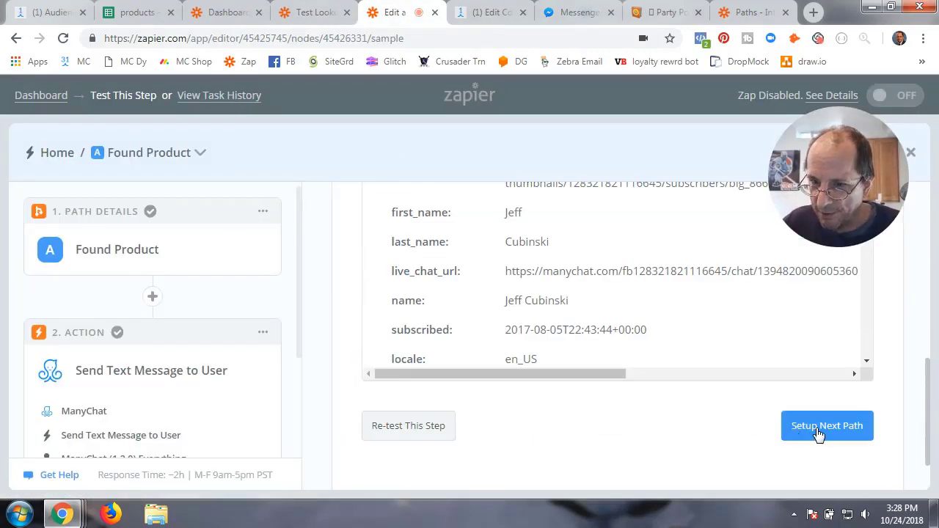
scroll(158, 411, "down", 2)
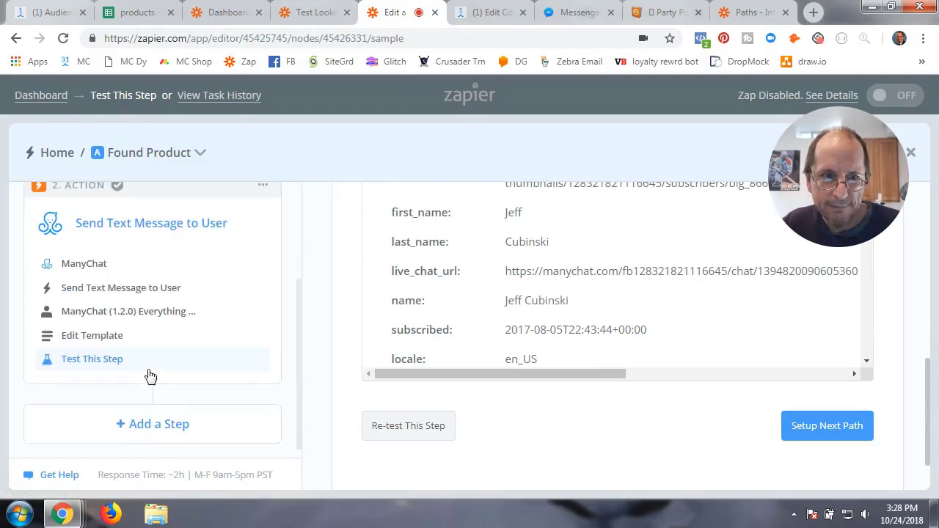
scroll(157, 378, "up", 3)
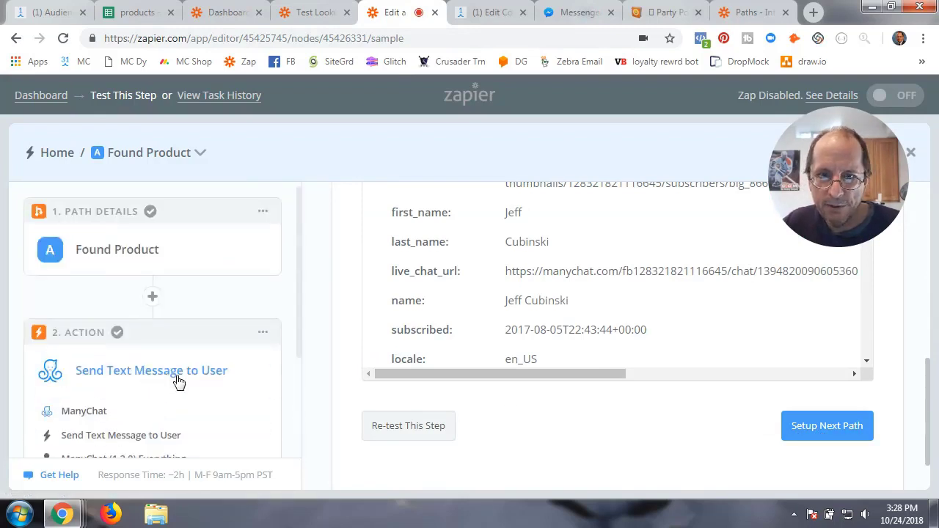
left_click(806, 427)
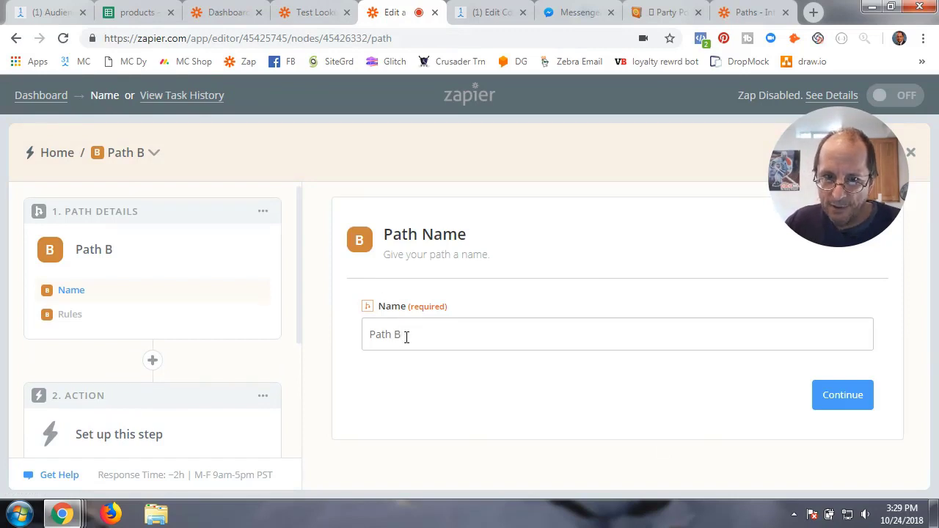
- Rename Path B as "Product not found" and continue to its rules
left_click_drag(407, 337, 351, 331)
type("Pro")
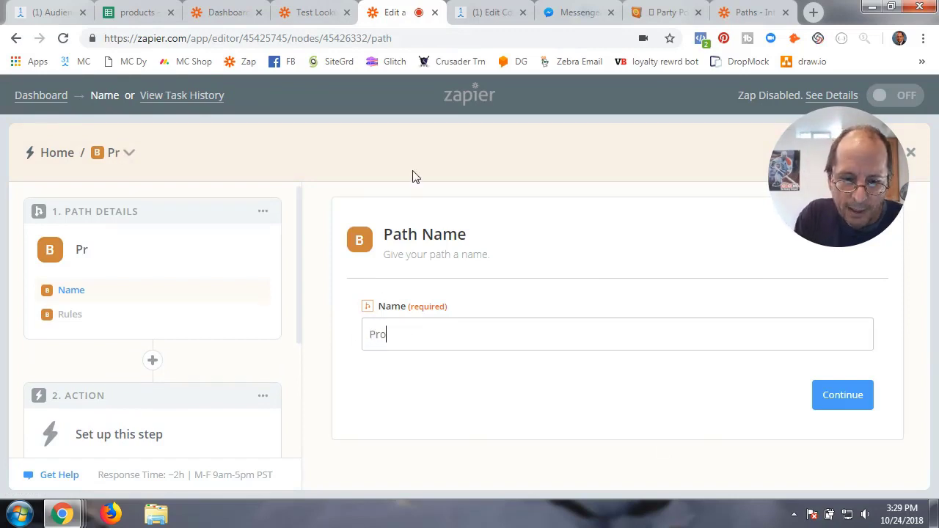
type("duct not ")
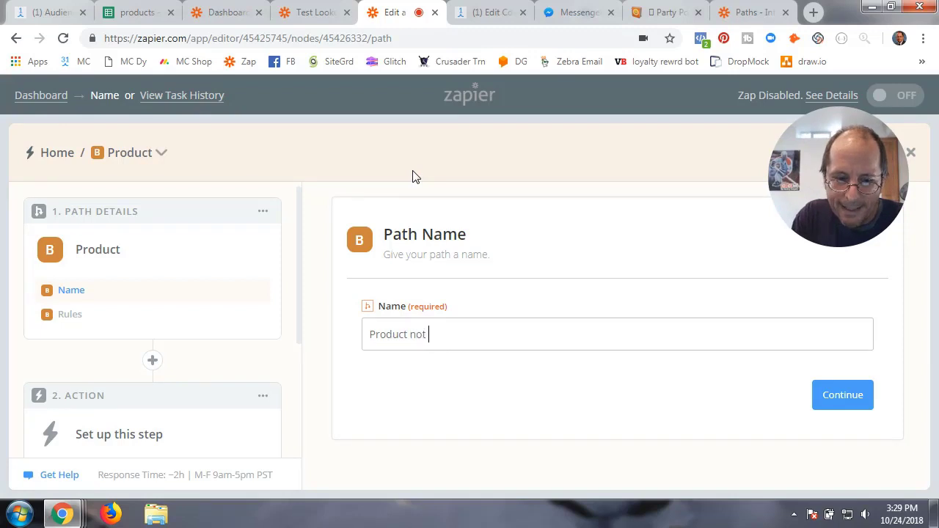
type("g")
key("BackSpace")
type("found")
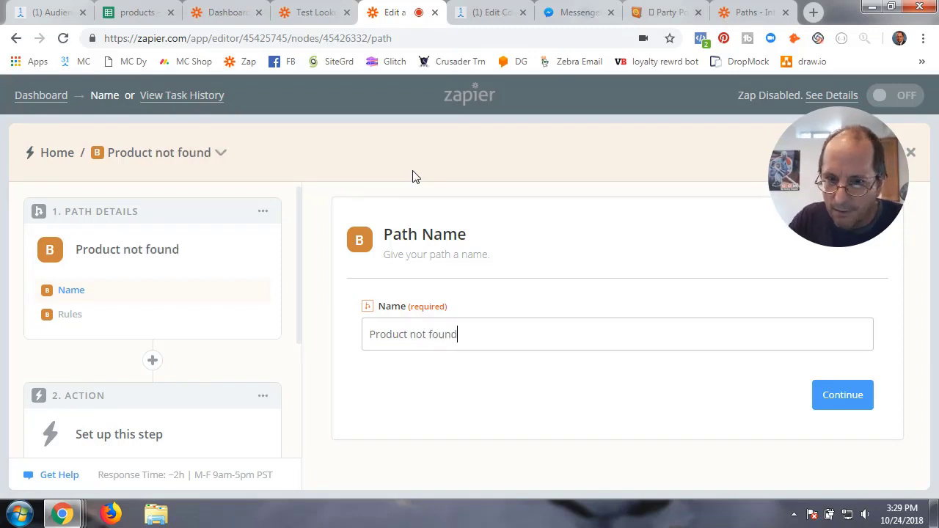
left_click(817, 398)
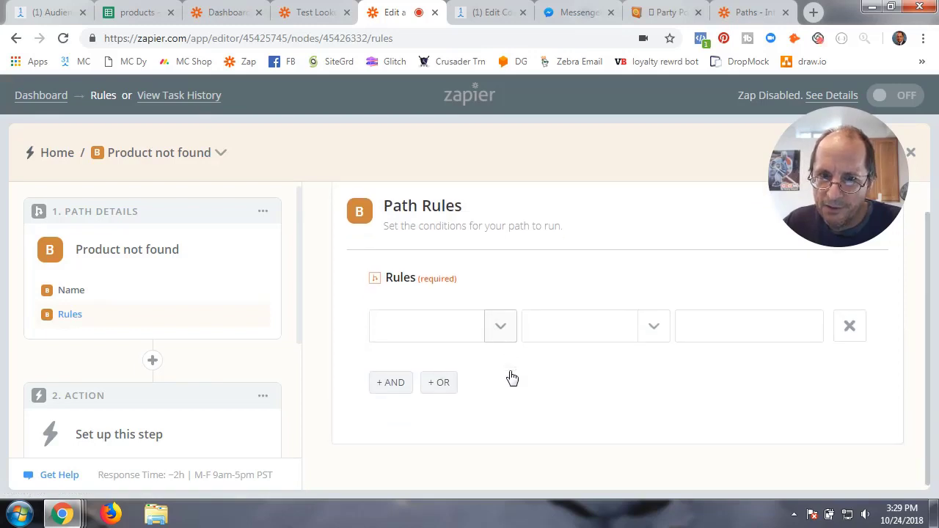
- Set the path rule to the Lookup Spreadsheet Row step's product # with the condition Does not exist
left_click(503, 326)
left_click(460, 425)
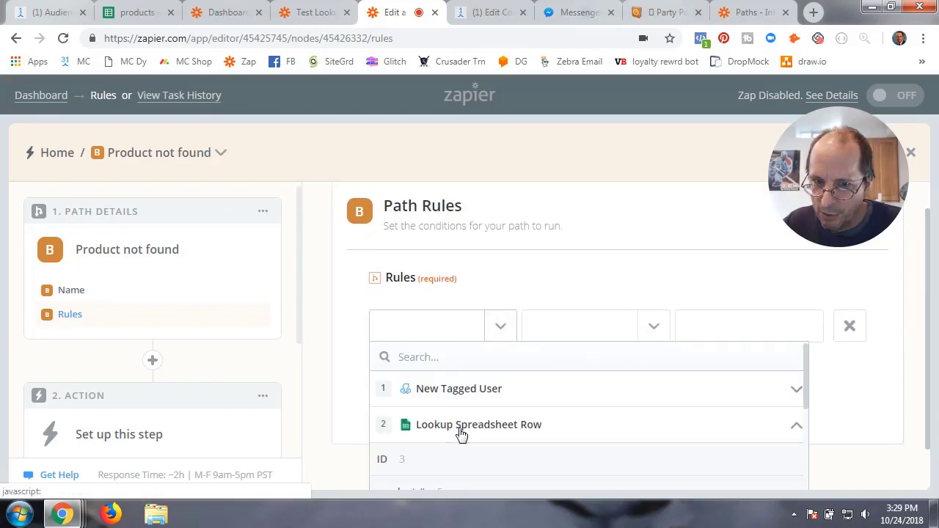
scroll(459, 436, "down", 2)
left_click(426, 371)
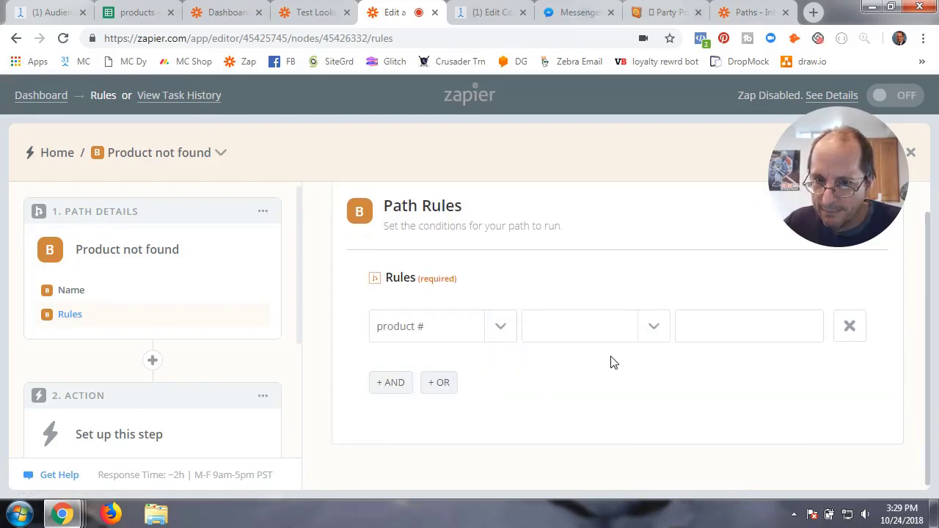
left_click(652, 333)
scroll(595, 440, "down", 5)
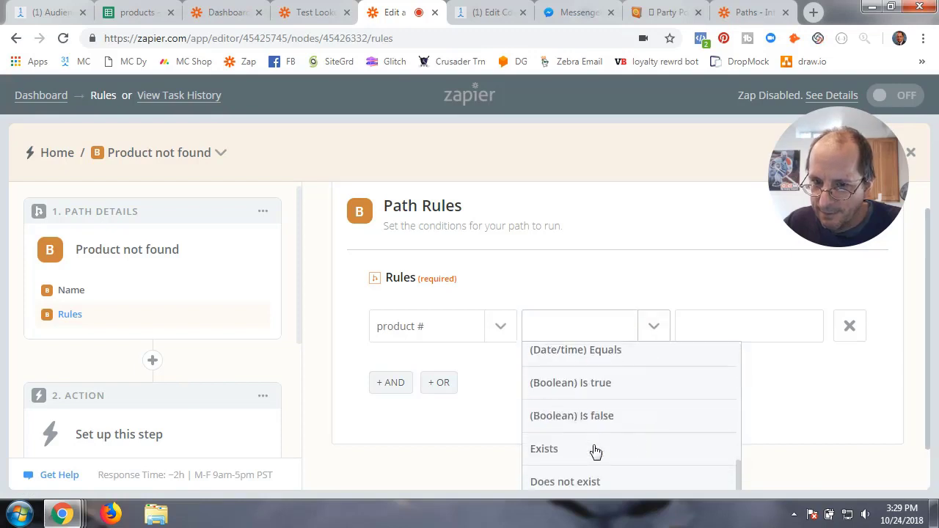
left_click(553, 482)
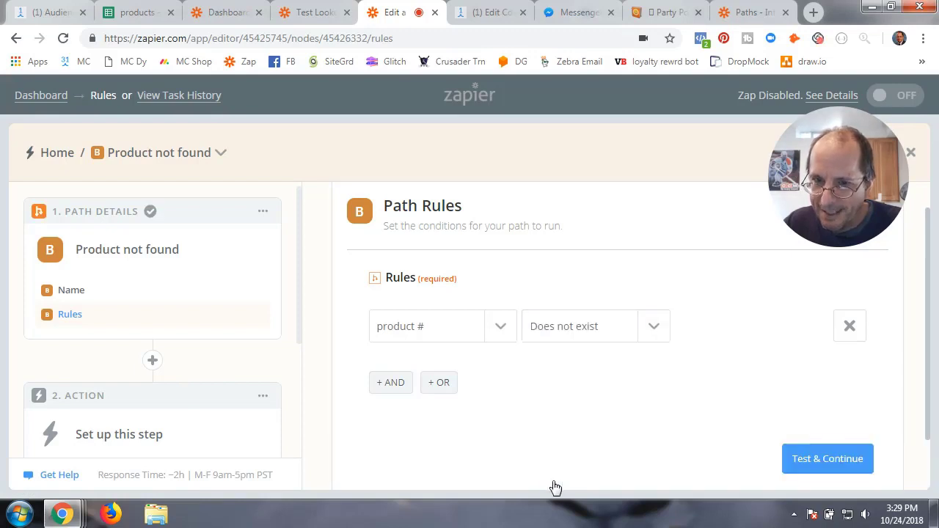
- Test the Product not found path rule, review its result, and continue to the path's action step
left_click(814, 462)
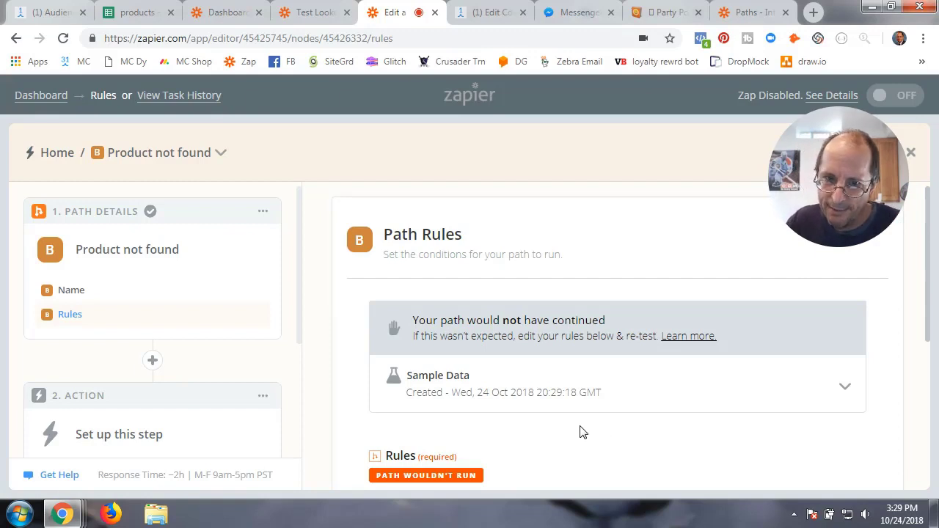
scroll(579, 431, "down", 2)
scroll(579, 431, "down", 2)
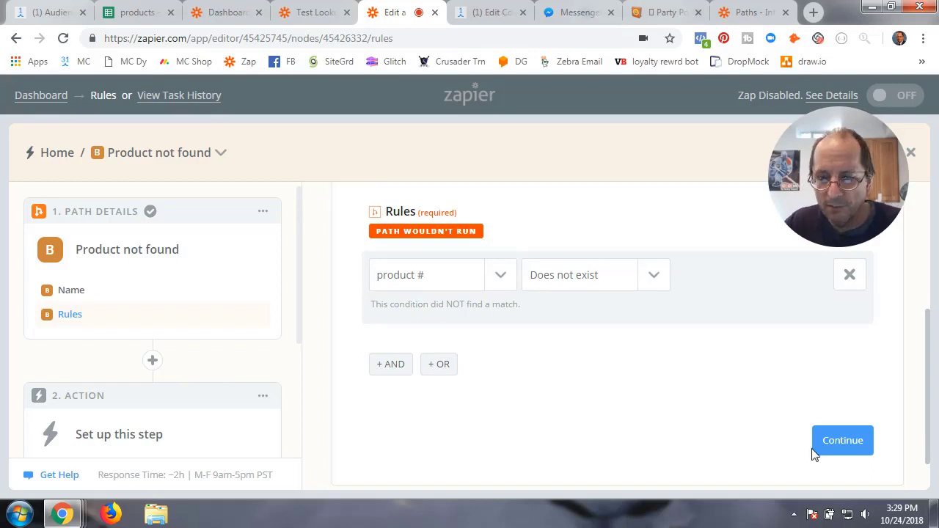
left_click(834, 440)
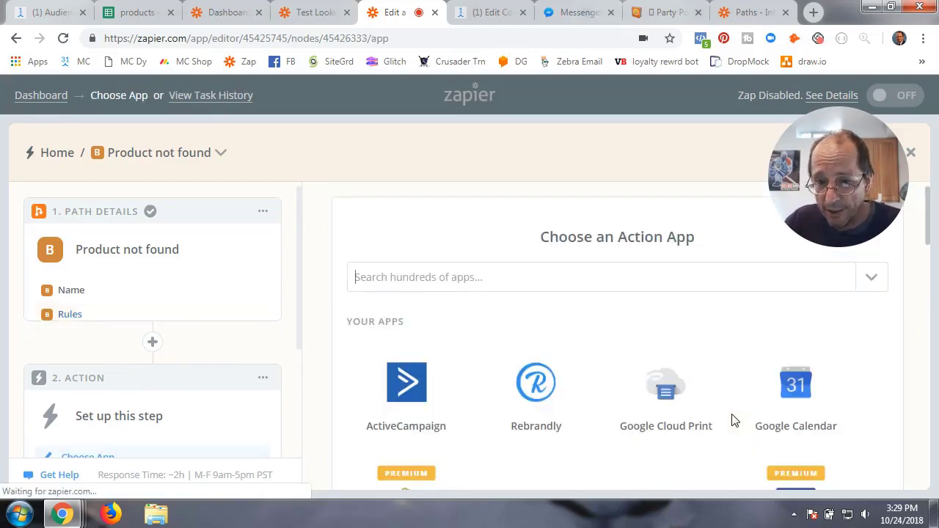
- Choose ManyChat as the action app with the Send Text Message to User action, and continue to account selection
left_click(408, 278)
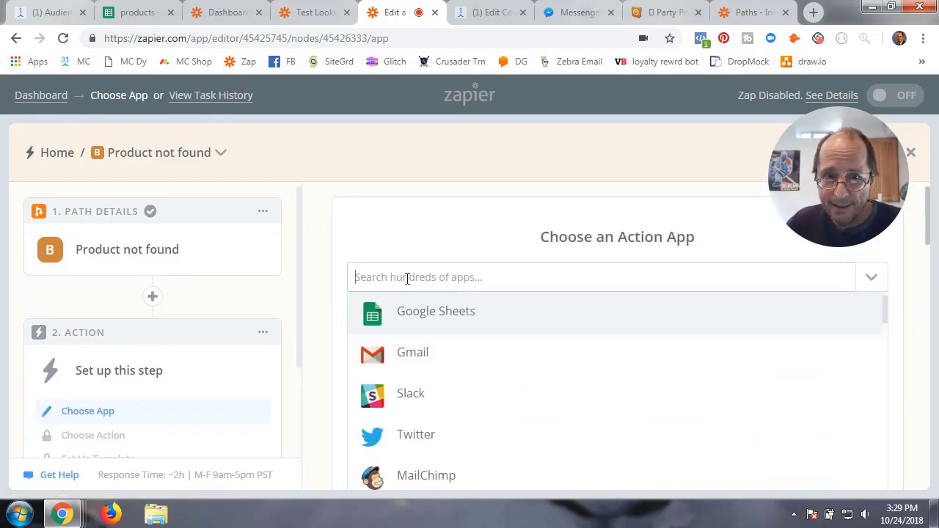
type("many")
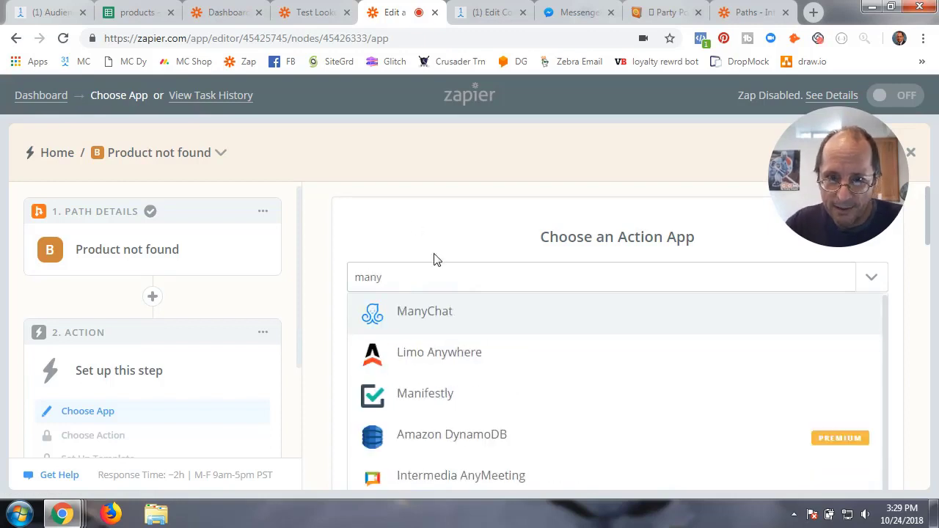
left_click(446, 314)
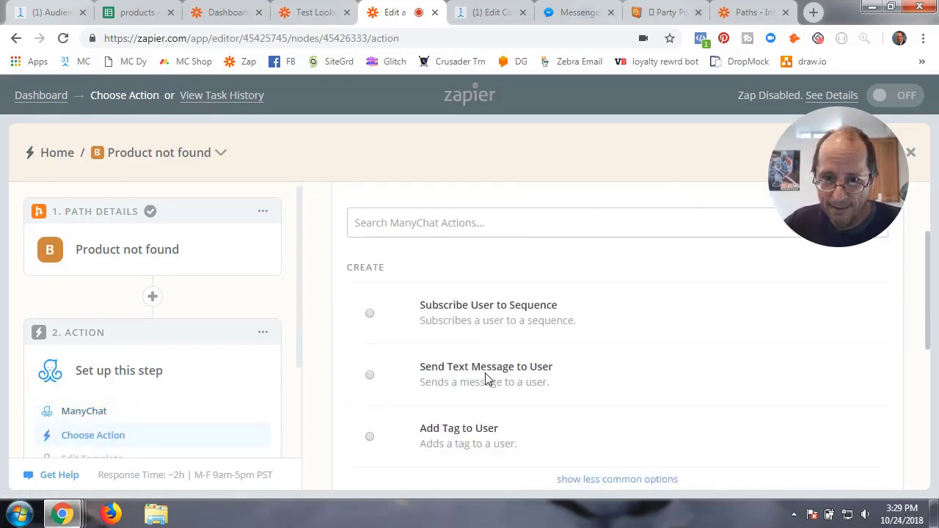
left_click(369, 375)
scroll(607, 397, "down", 3)
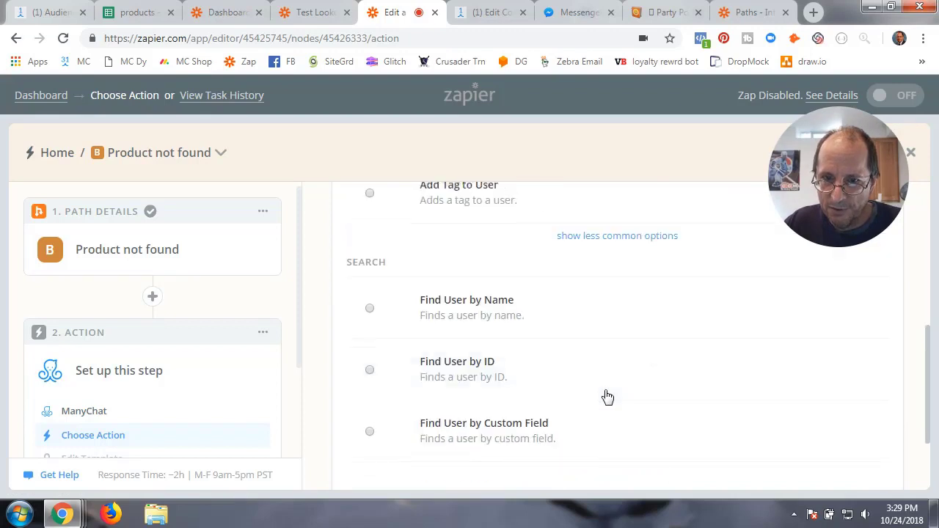
scroll(767, 447, "down", 2)
left_click(832, 398)
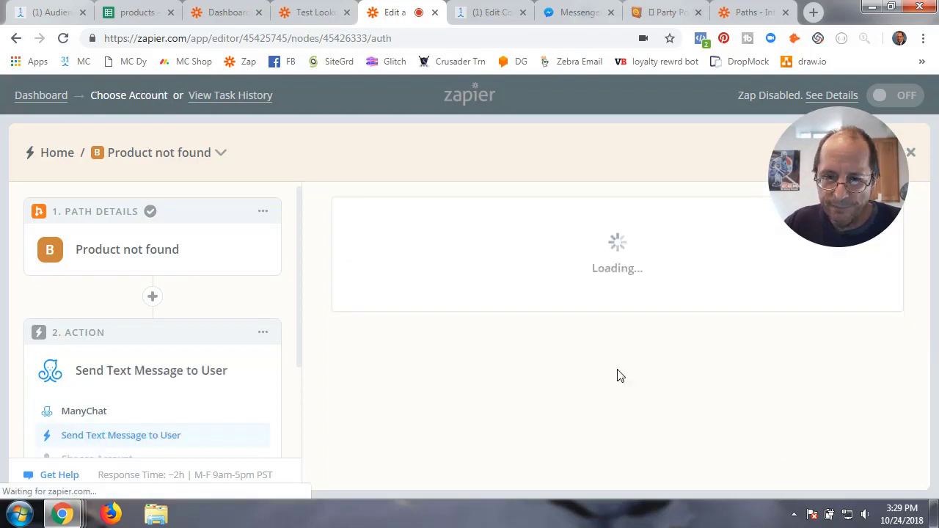
- Select the ManyChat account "Everything Bot #5", test its connection, and continue to the message template
scroll(603, 378, "down", 3)
left_click(367, 259)
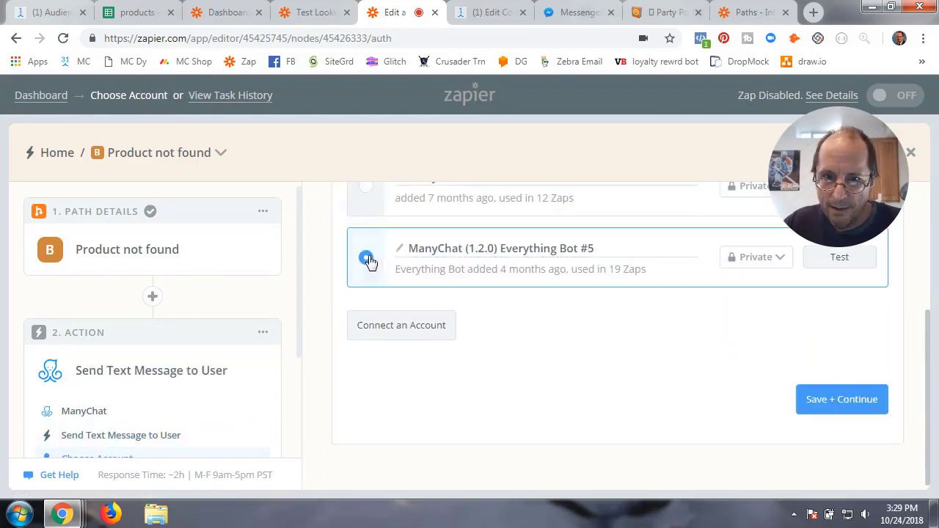
scroll(560, 335, "up", 2)
left_click(837, 380)
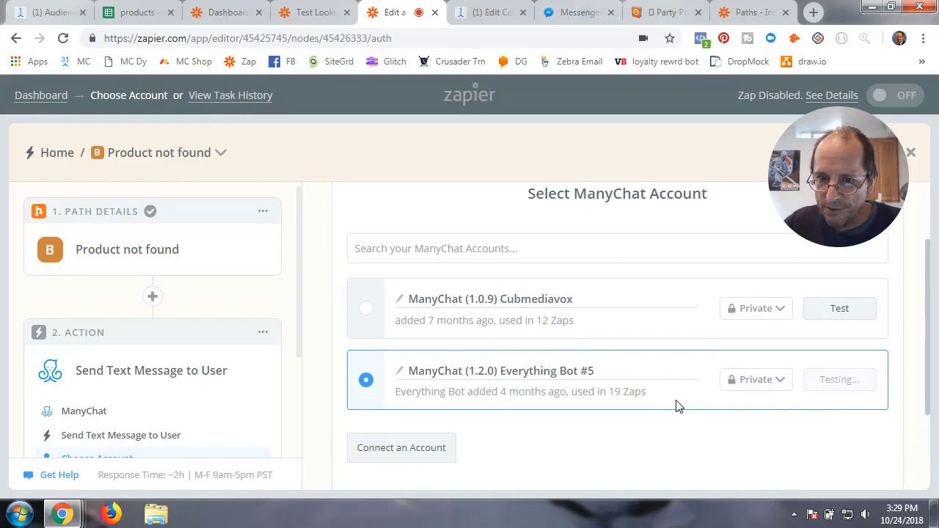
scroll(676, 406, "down", 2)
left_click(809, 399)
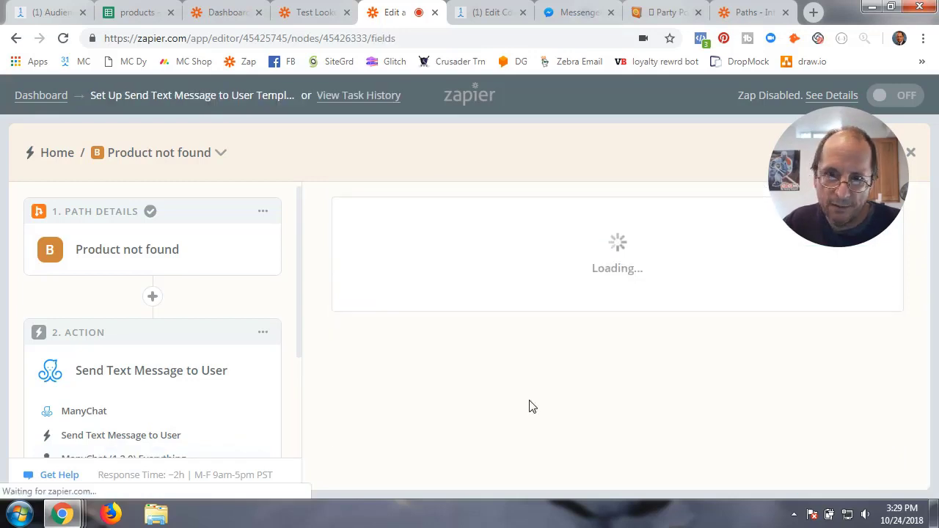
- Set the recipient's User ID to a custom value using the New Tagged User step's User ID
scroll(531, 405, "down", 4)
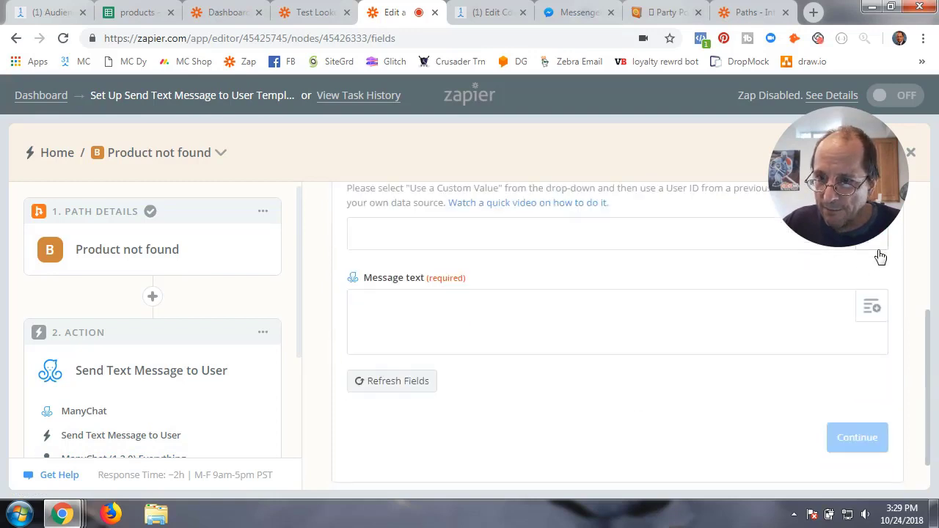
left_click(879, 248)
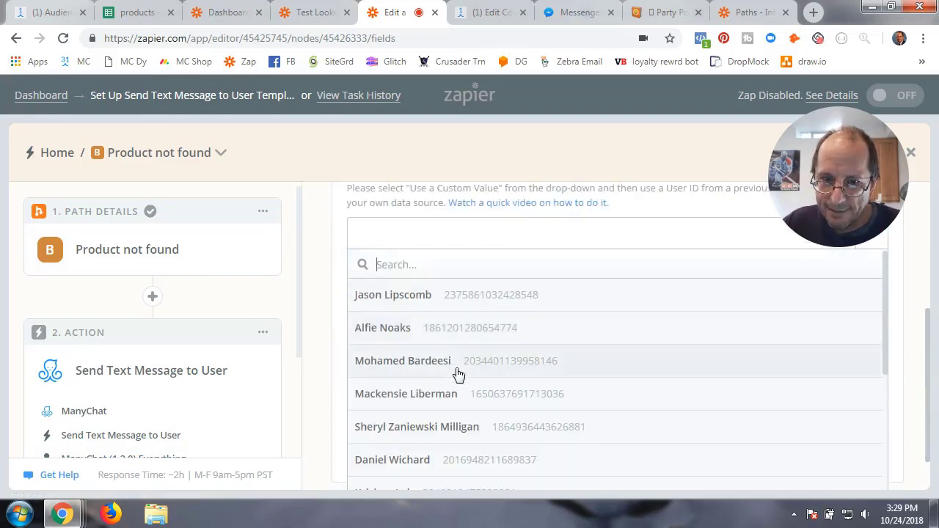
scroll(457, 375, "down", 5)
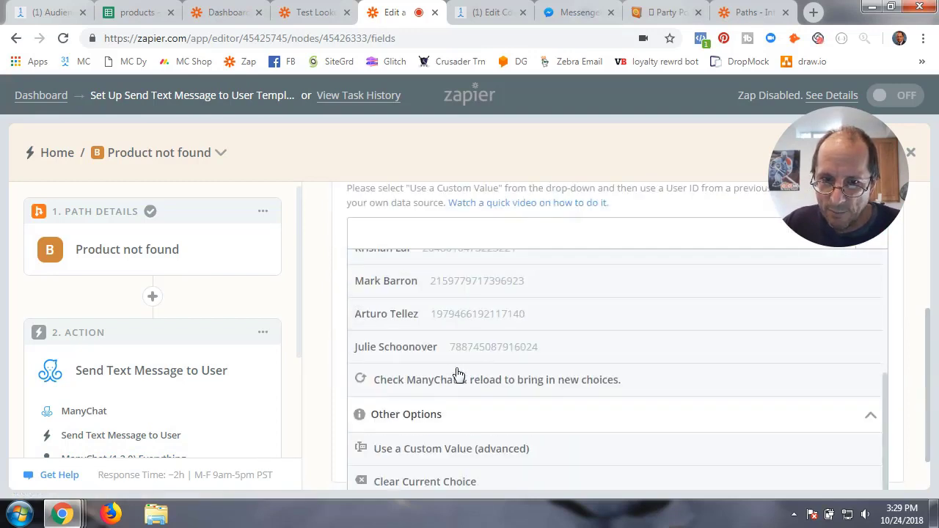
left_click(440, 450)
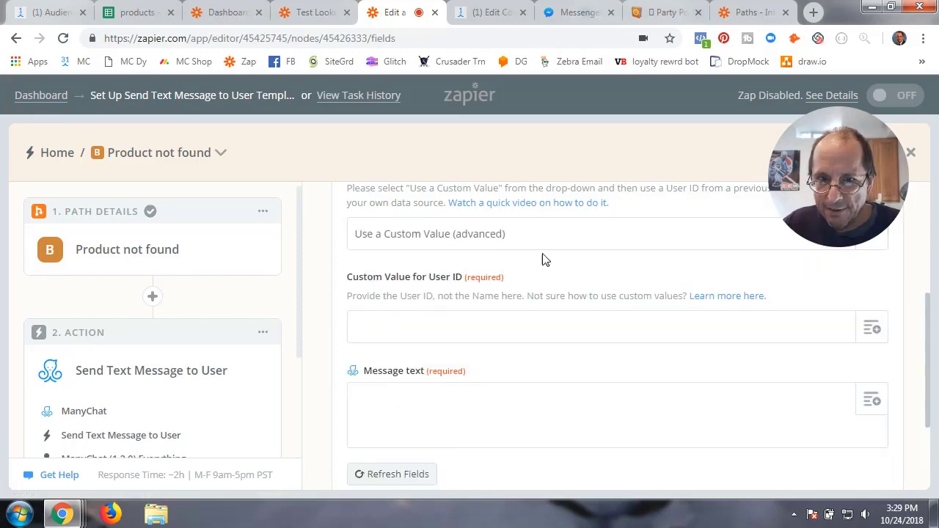
left_click(876, 330)
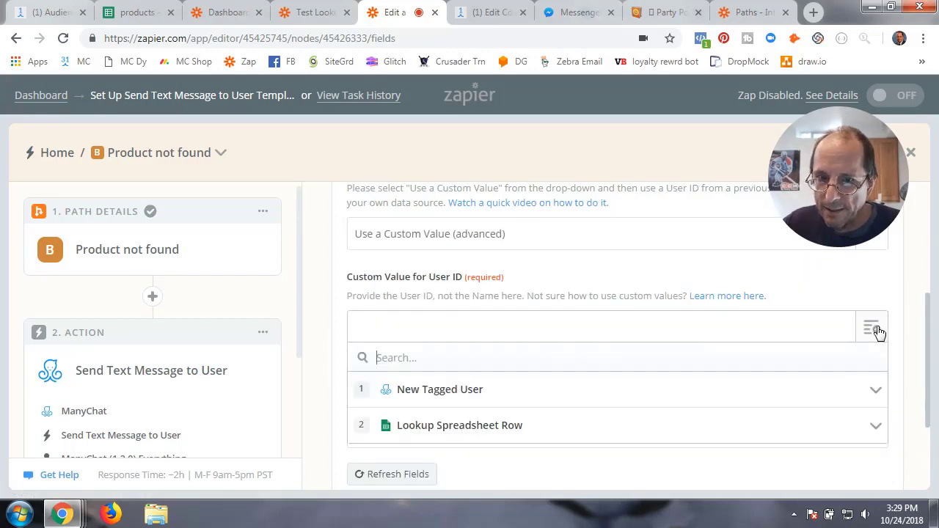
left_click(440, 390)
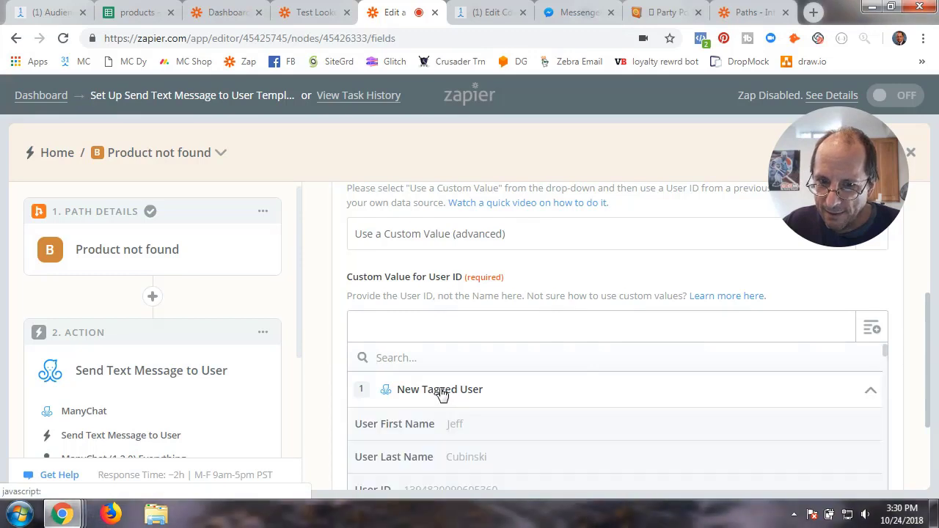
left_click(443, 488)
- Begin the message text with "Hey", the New Tagged User step's User First Name, and "the product #"
left_click(531, 416)
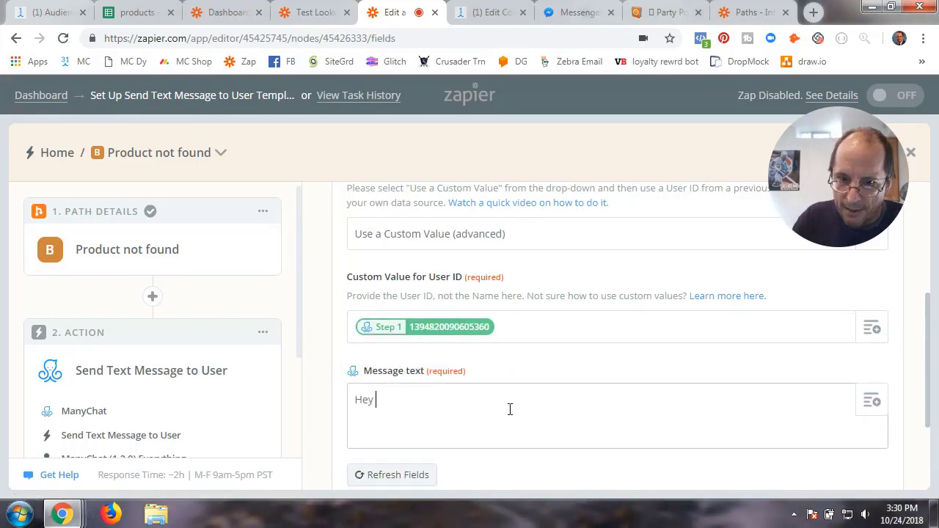
scroll(840, 396, "down", 2)
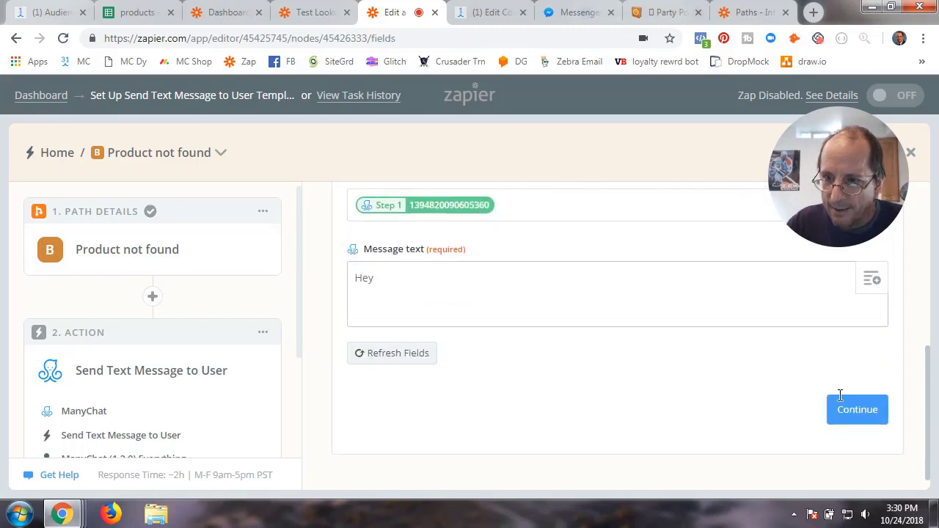
left_click(871, 278)
left_click(413, 384)
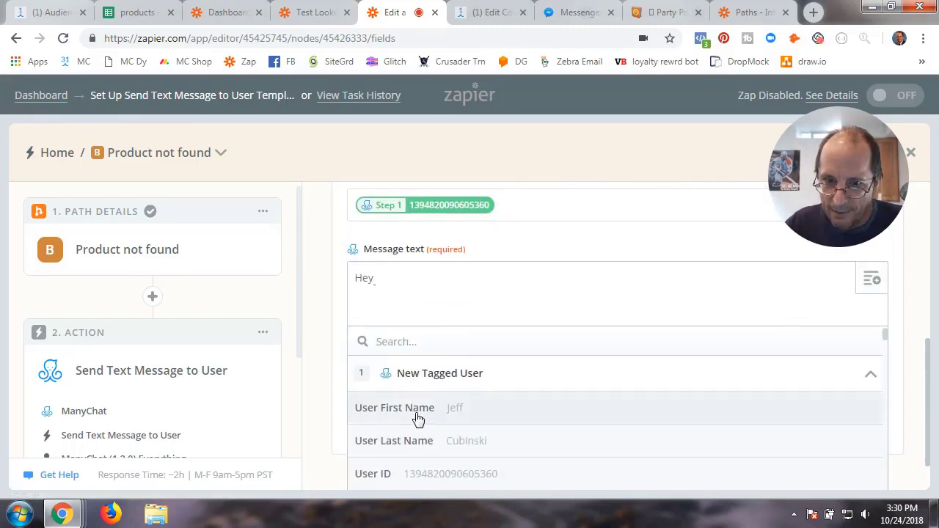
left_click(418, 419)
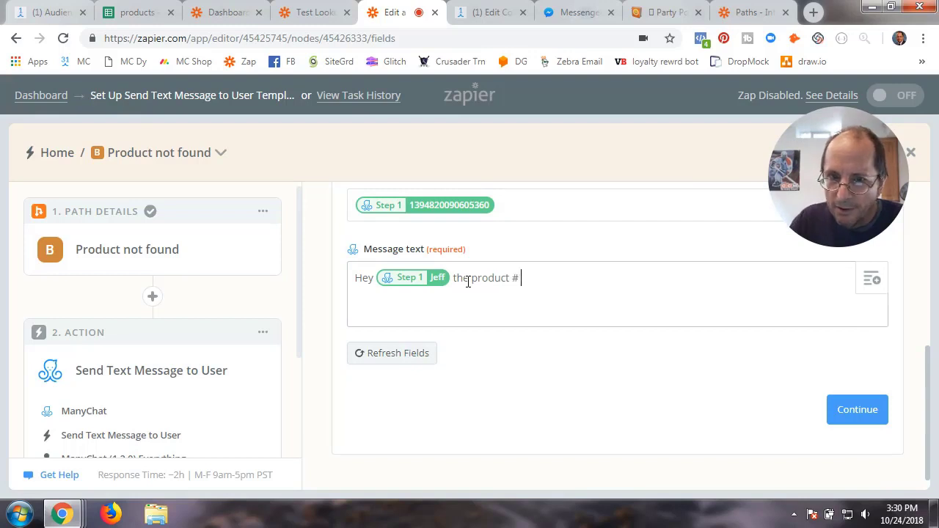
- Insert the New Tagged User step's custom field A1 Value after "the product #" and end the message with "is invalid!"
left_click(869, 282)
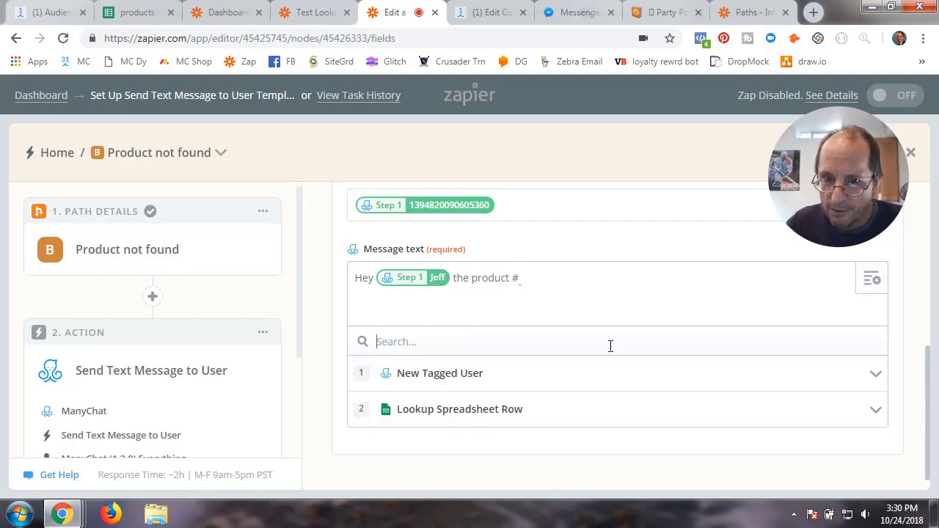
left_click(524, 284)
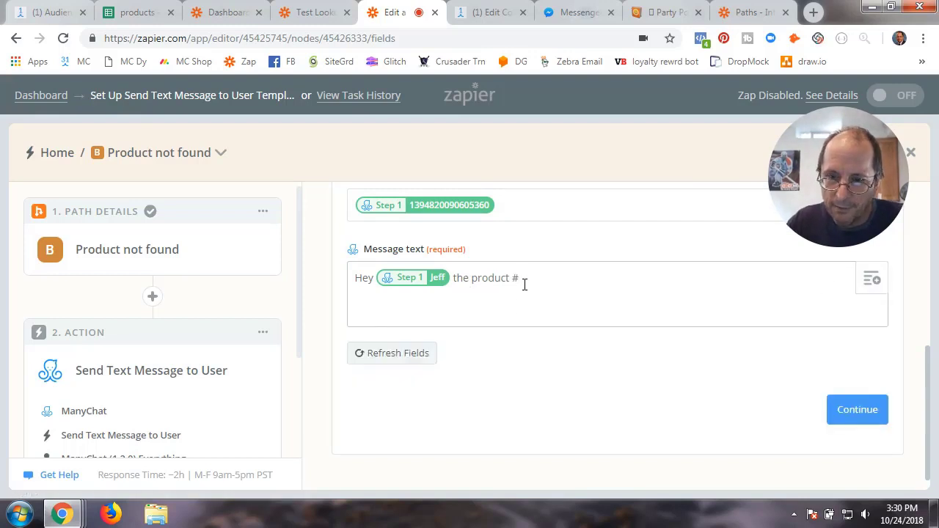
left_click(874, 282)
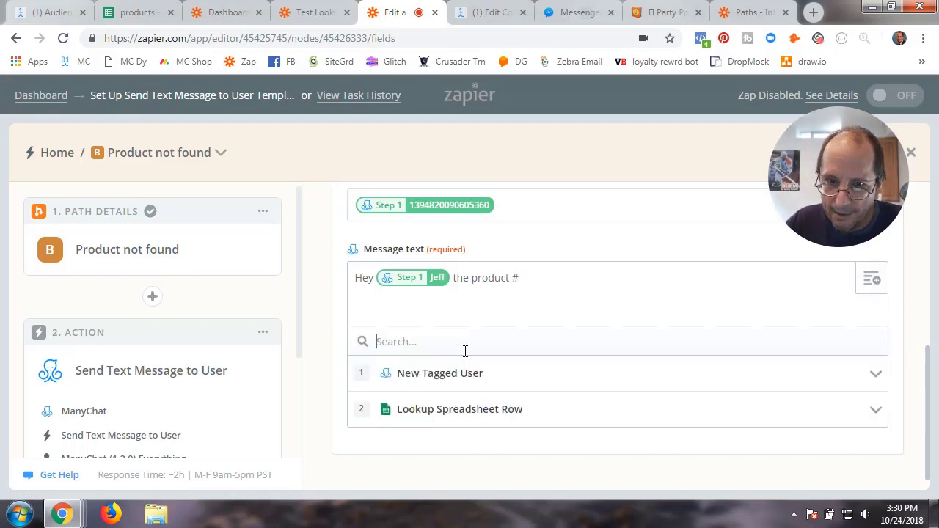
left_click(433, 412)
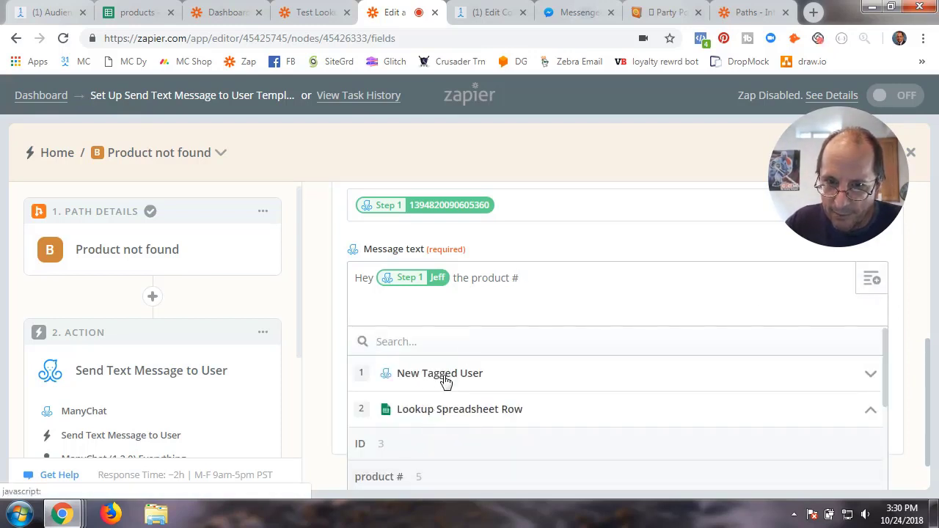
left_click(445, 379)
scroll(437, 455, "down", 2)
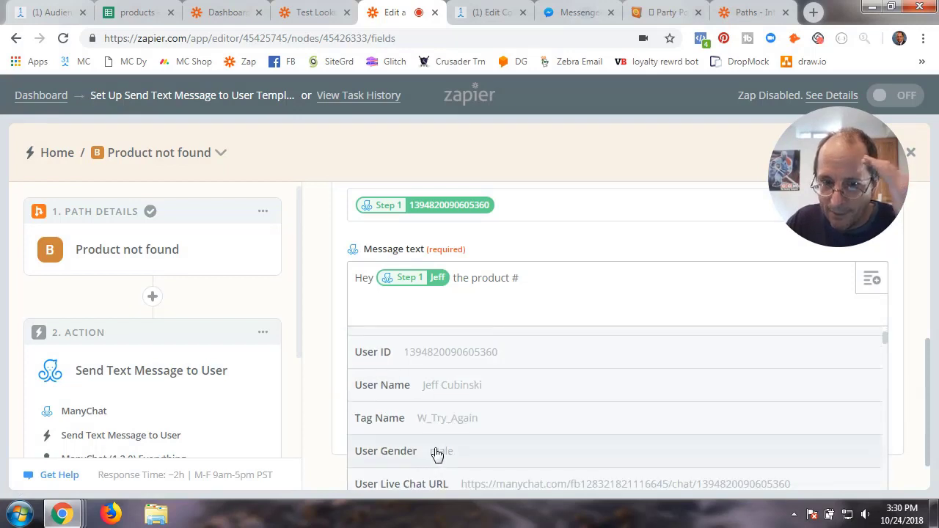
scroll(437, 454, "down", 3)
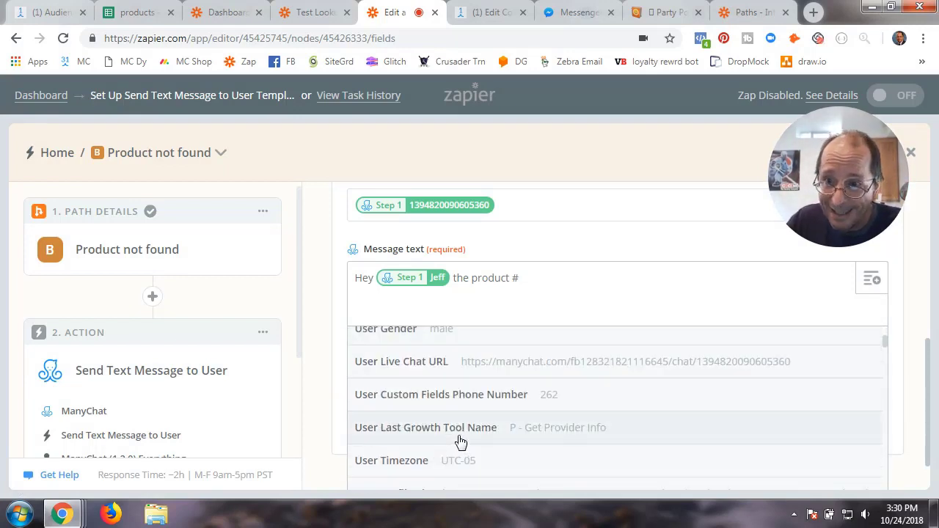
scroll(459, 443, "down", 10)
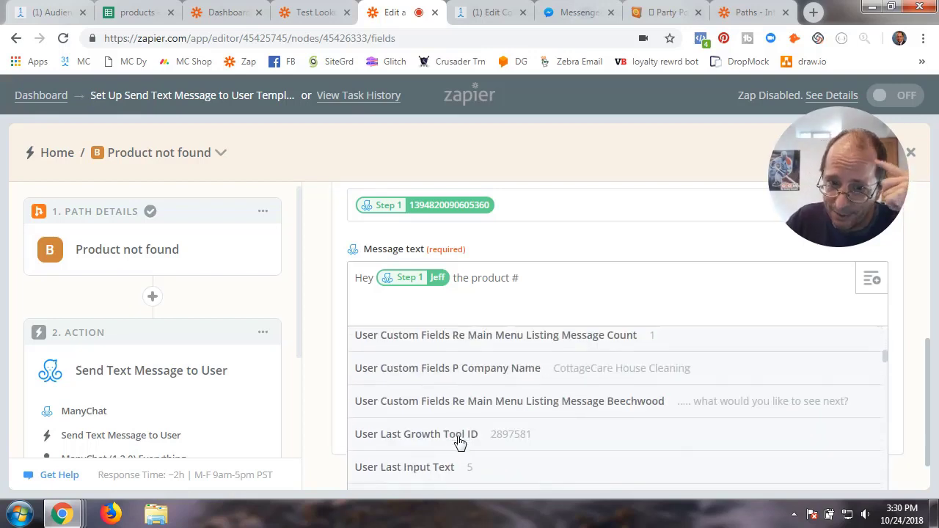
scroll(459, 442, "down", 2)
scroll(459, 442, "down", 8)
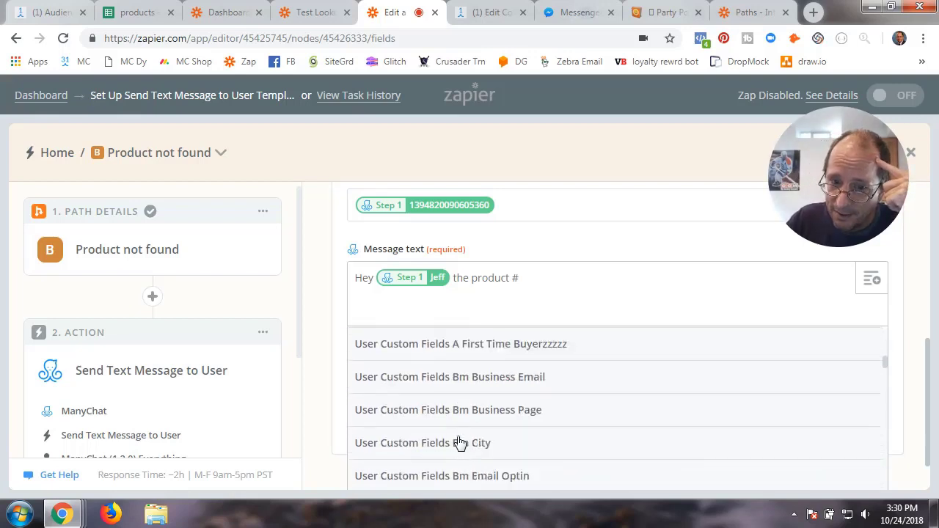
scroll(459, 443, "down", 9)
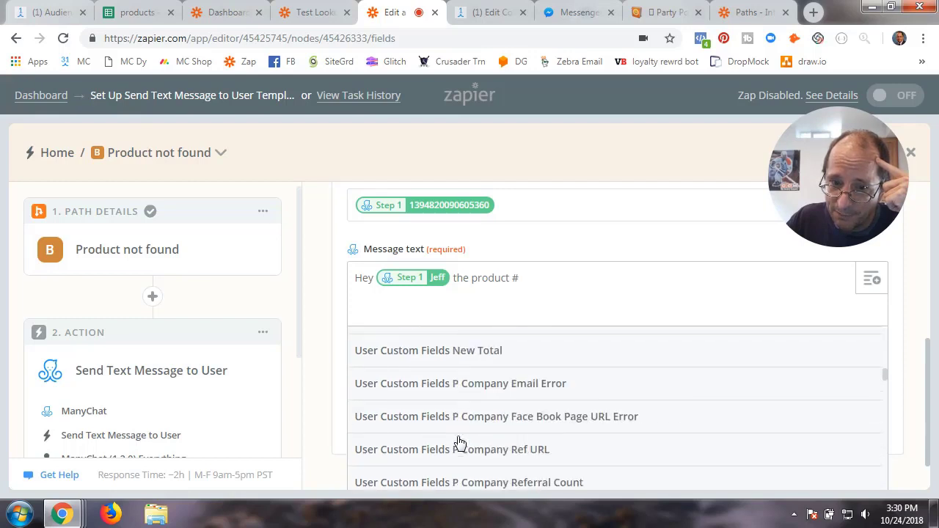
scroll(459, 442, "down", 9)
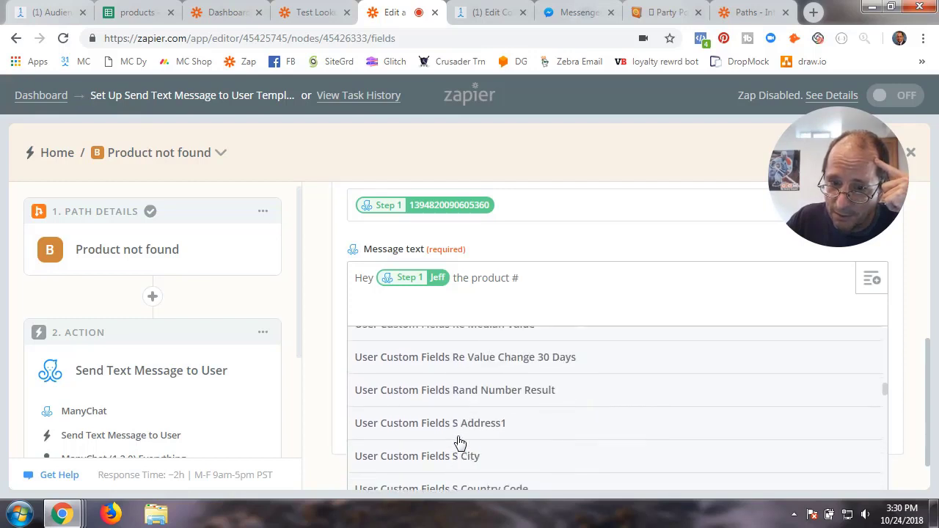
scroll(459, 442, "down", 9)
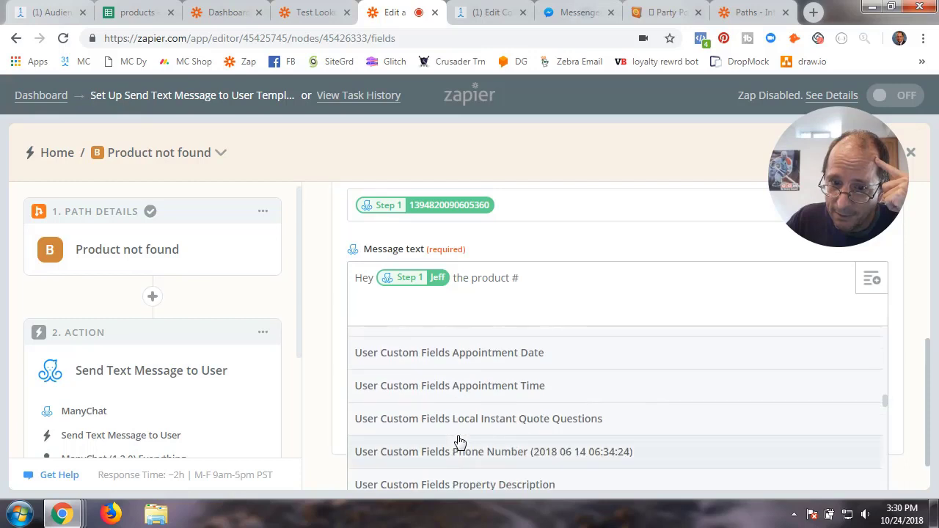
scroll(459, 442, "down", 4)
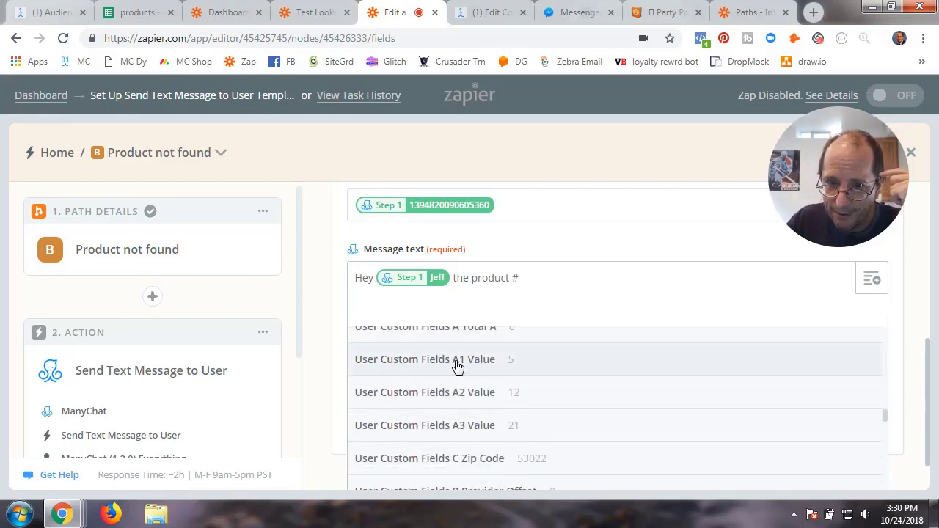
left_click(458, 367)
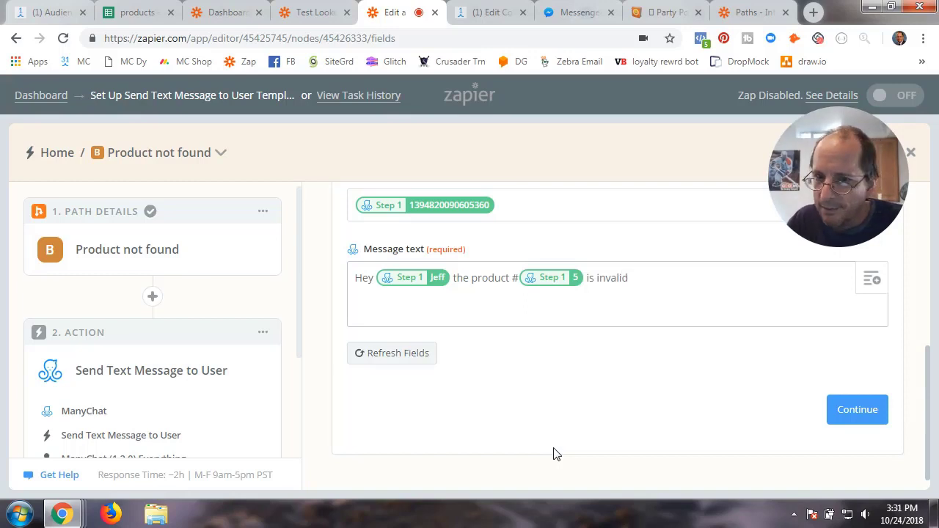
type("!")
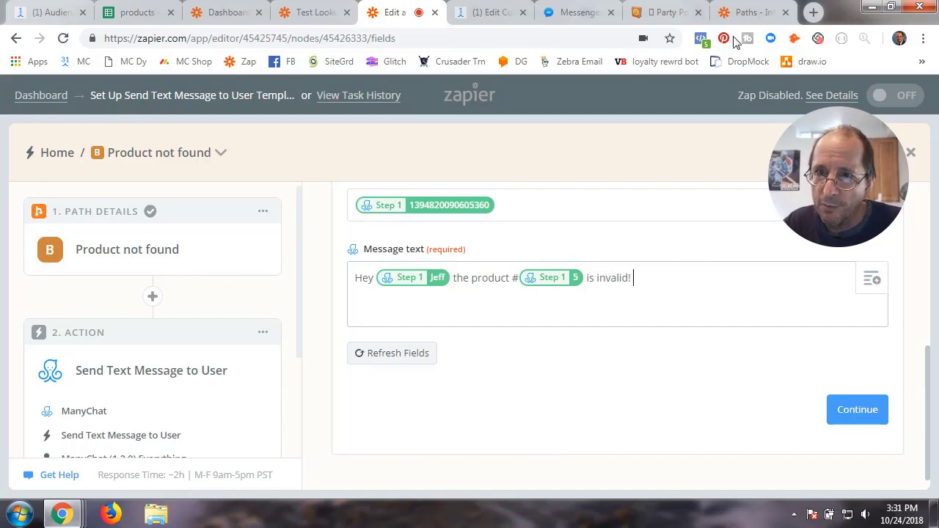
- Switch to Emojipedia and search for "face" emojis
left_click(670, 14)
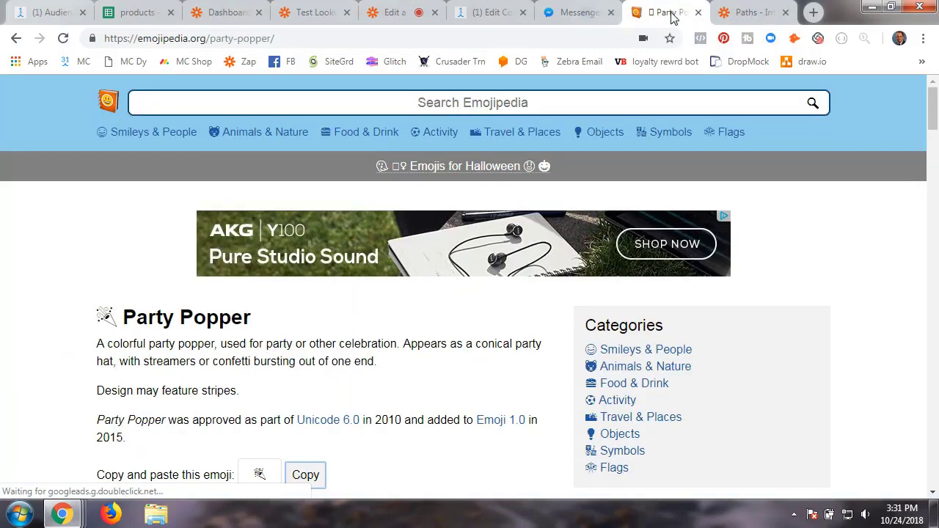
left_click(482, 107)
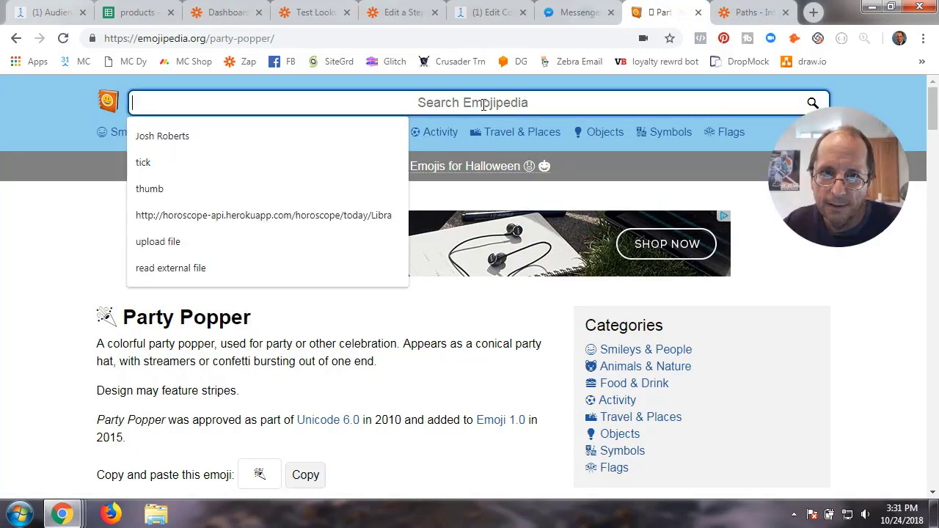
type("face")
key("Return")
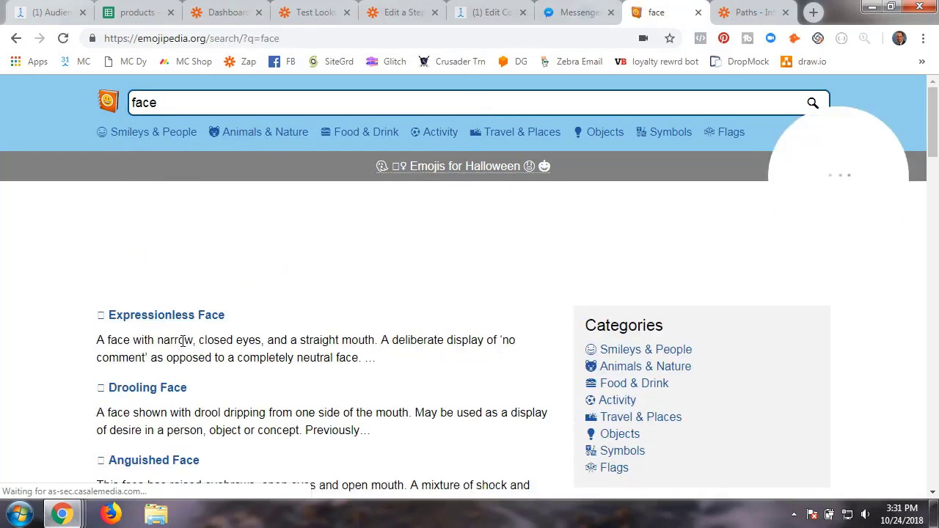
- Copy the Weary Face emoji and add it after "is invalid!" in the Zapier message text
scroll(189, 340, "down", 3)
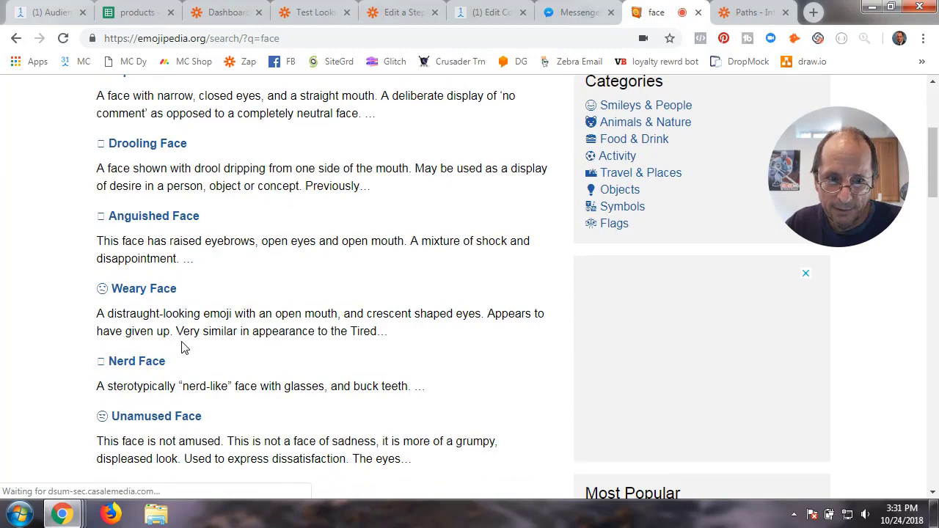
left_click(139, 294)
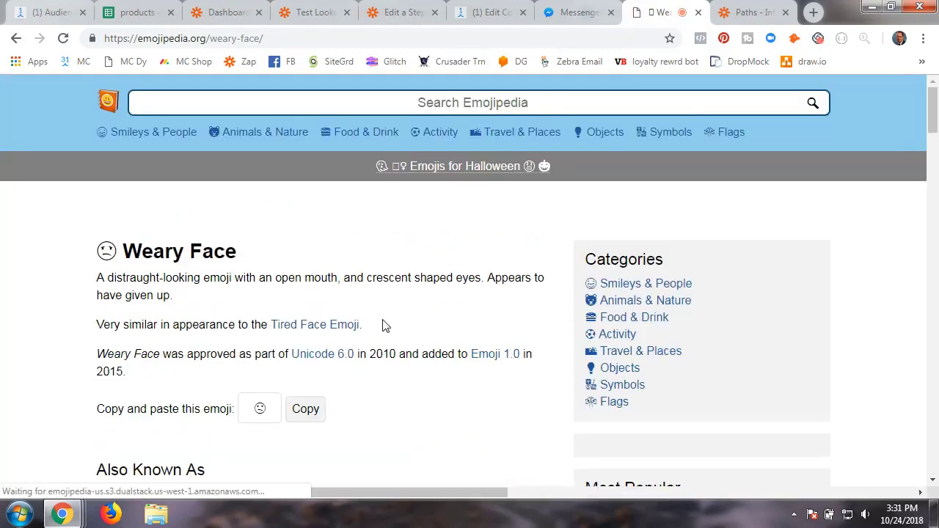
left_click(305, 475)
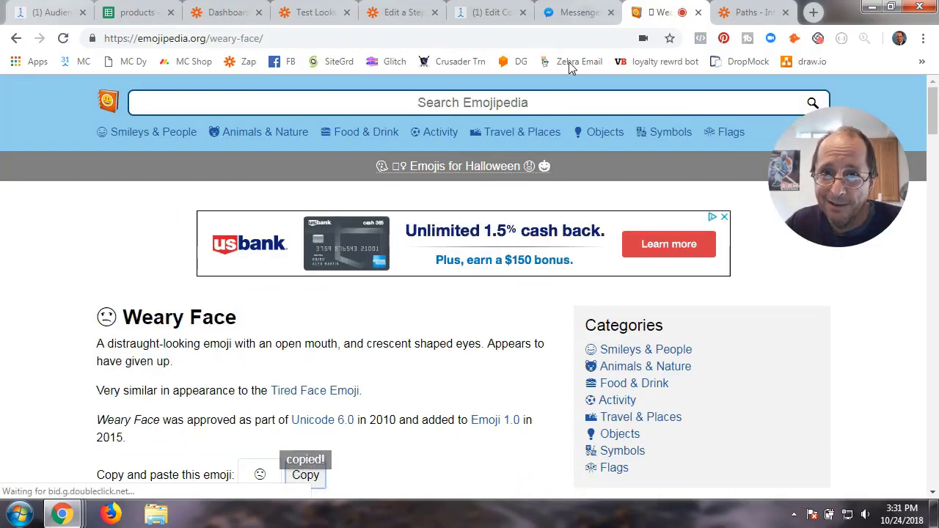
left_click(388, 23)
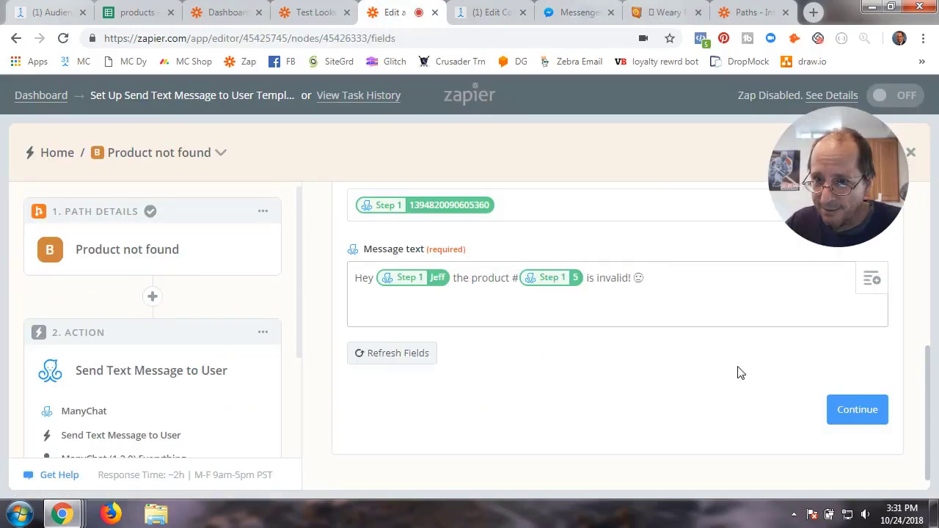
- Continue to the sample, send the test message to ManyChat, and switch to Messenger to check it
left_click(843, 415)
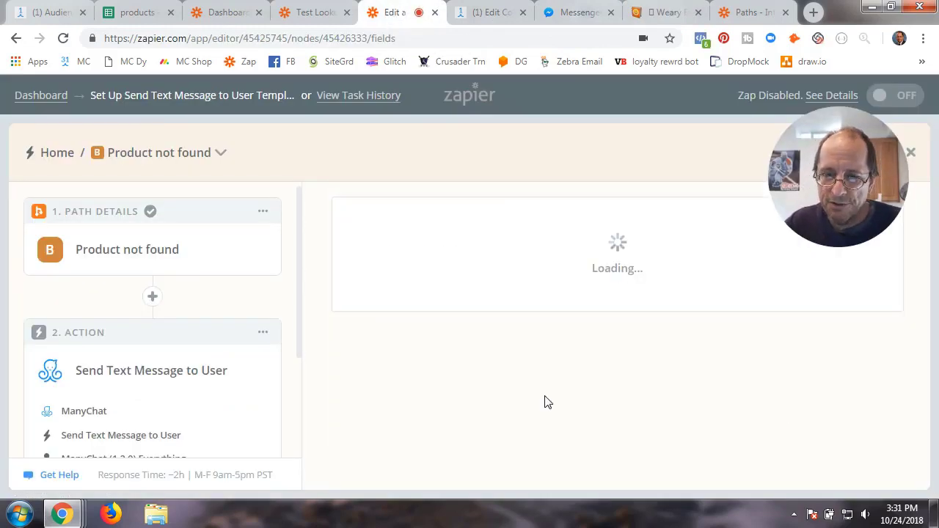
scroll(544, 401, "down", 3)
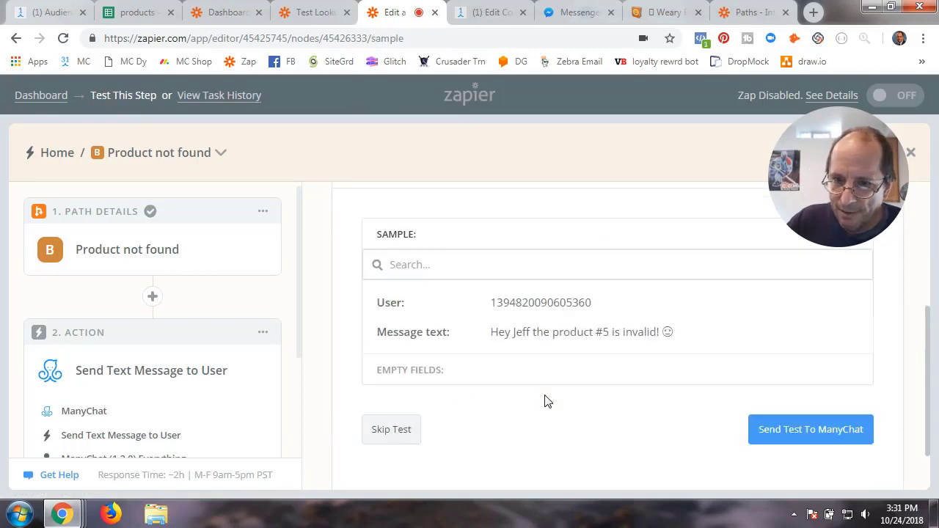
left_click(752, 434)
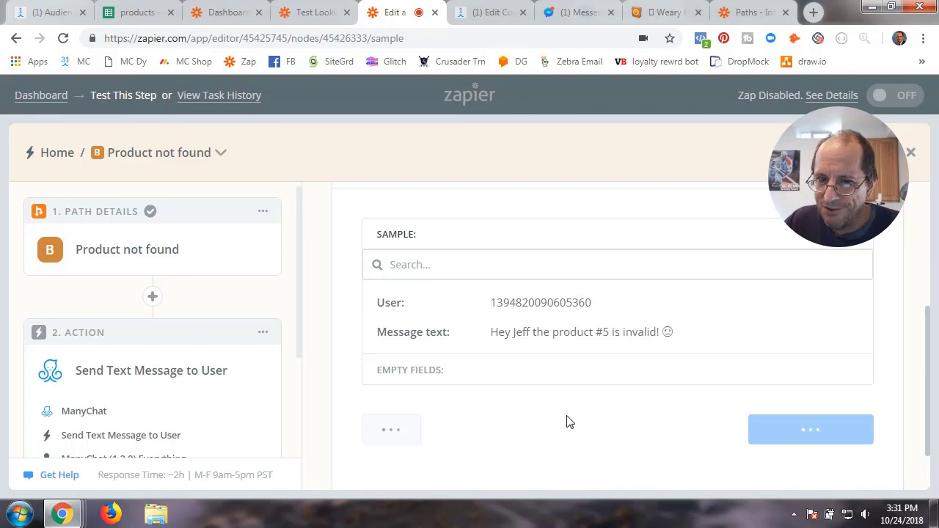
left_click(581, 12)
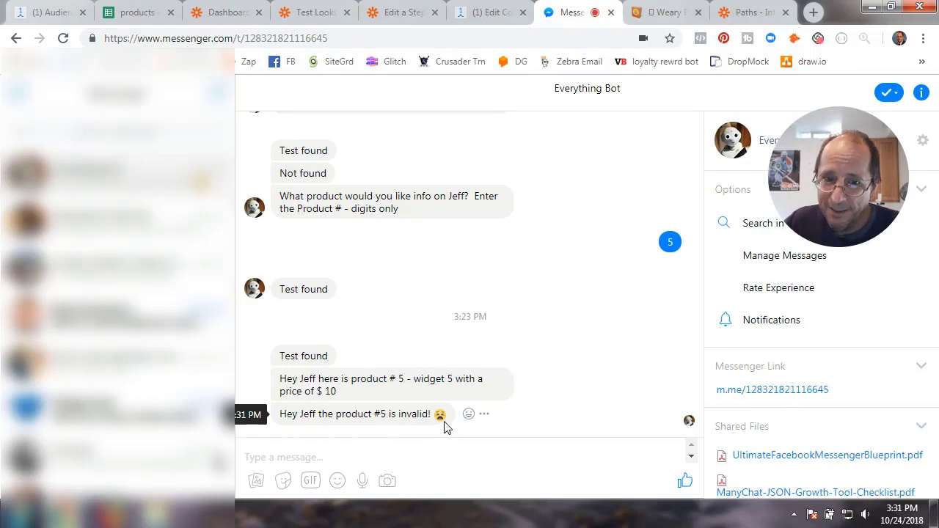
- Return to the Zapier editor and close the Product not found path to get back to the main Zap
left_click(490, 13)
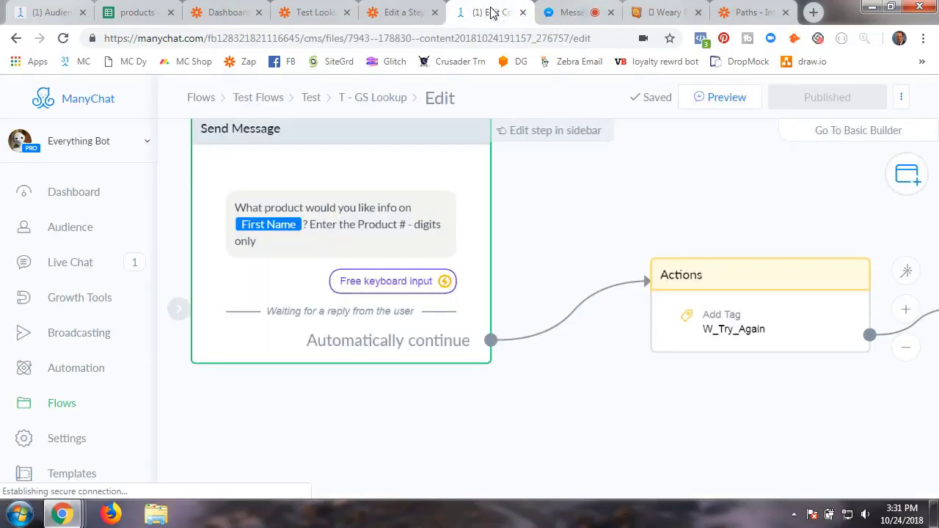
left_click(400, 13)
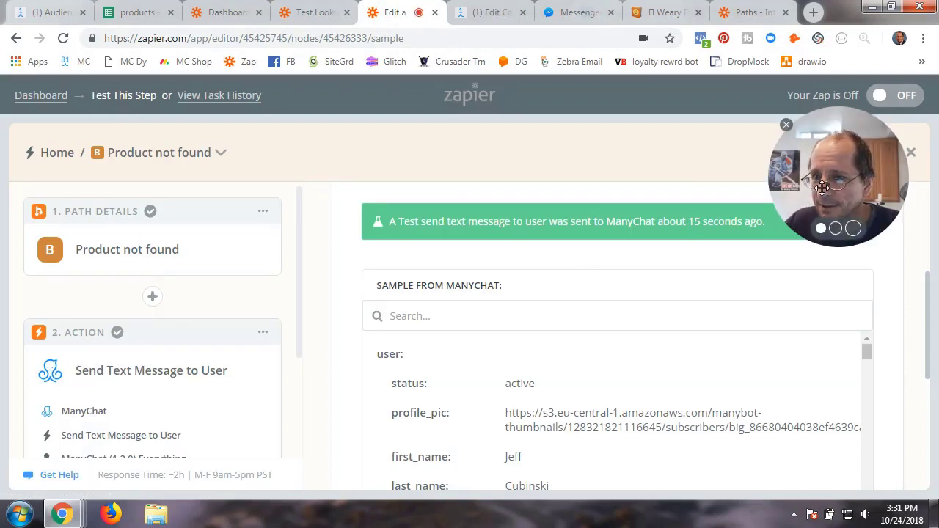
left_click_drag(821, 187, 730, 308)
left_click(880, 157)
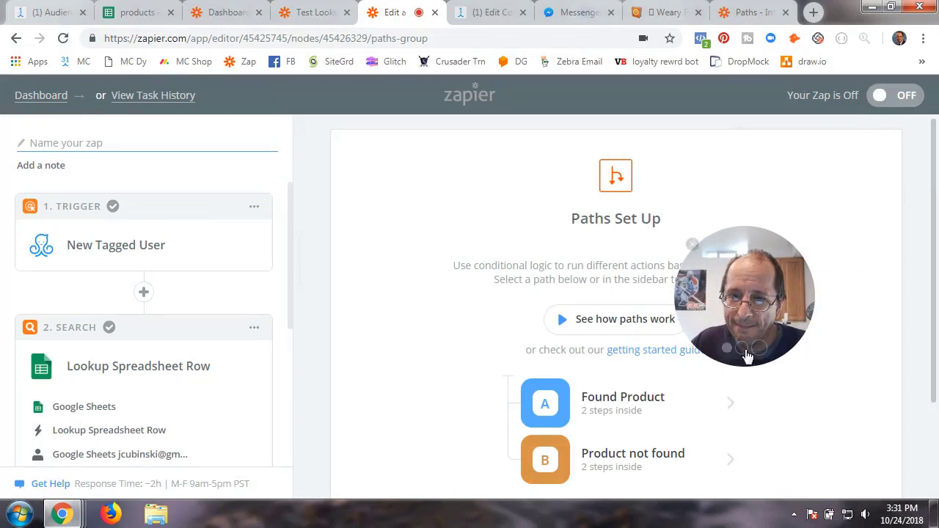
left_click_drag(746, 313, 811, 251)
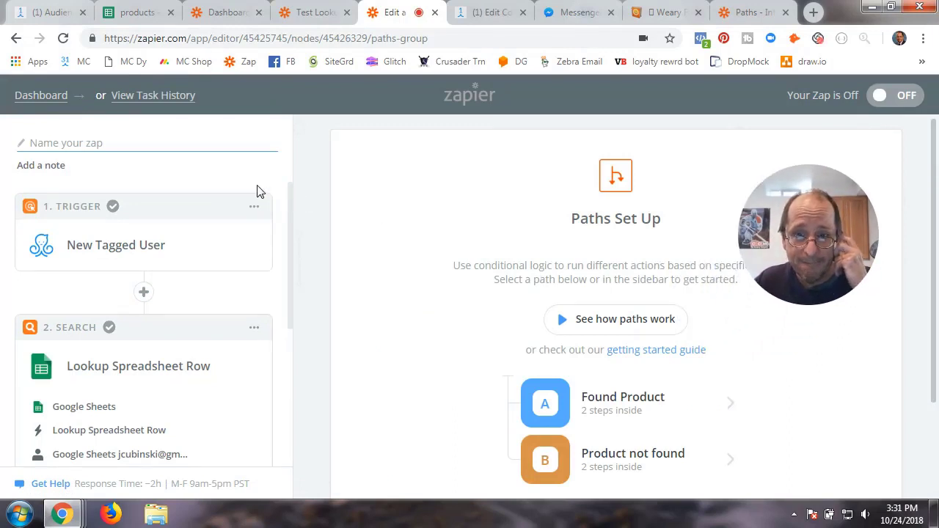
- Name the Zap "Test GS Lookup 2" and turn it on
left_click(112, 143)
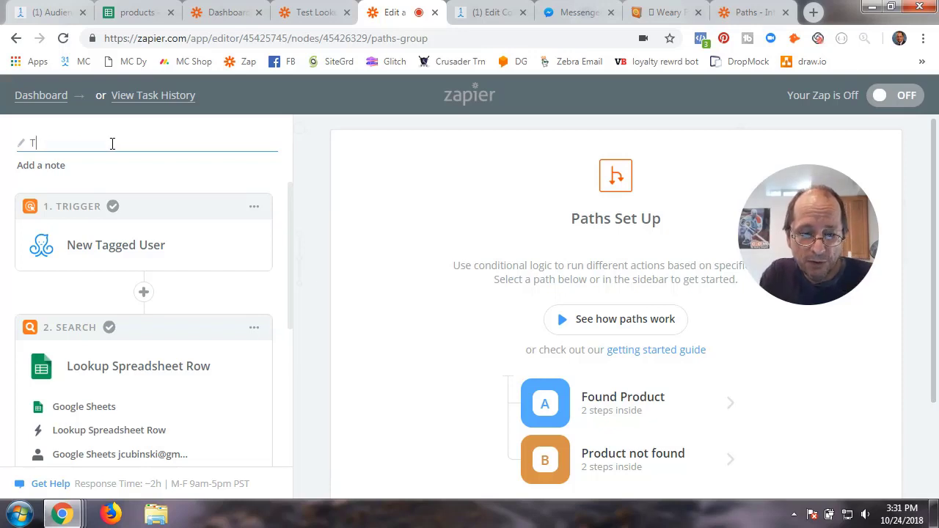
type("Test GS Lookup 2")
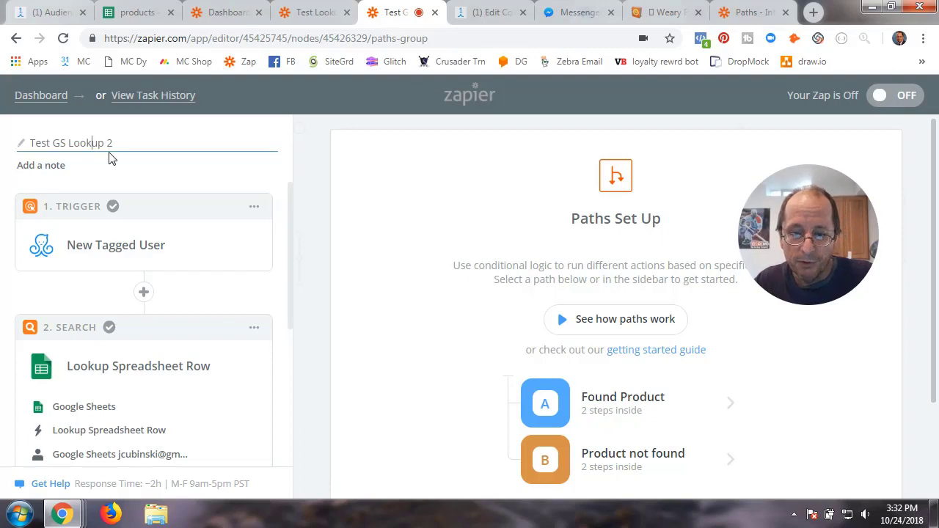
key("Return")
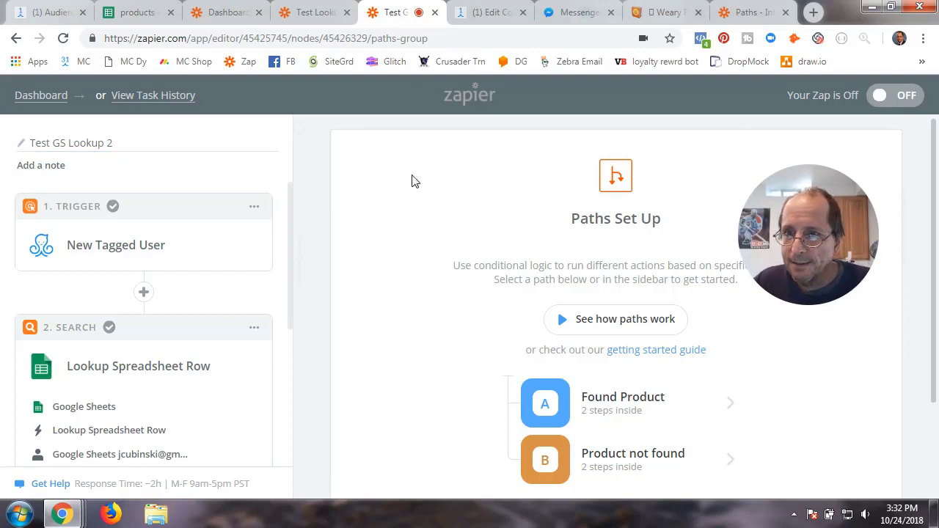
left_click(902, 99)
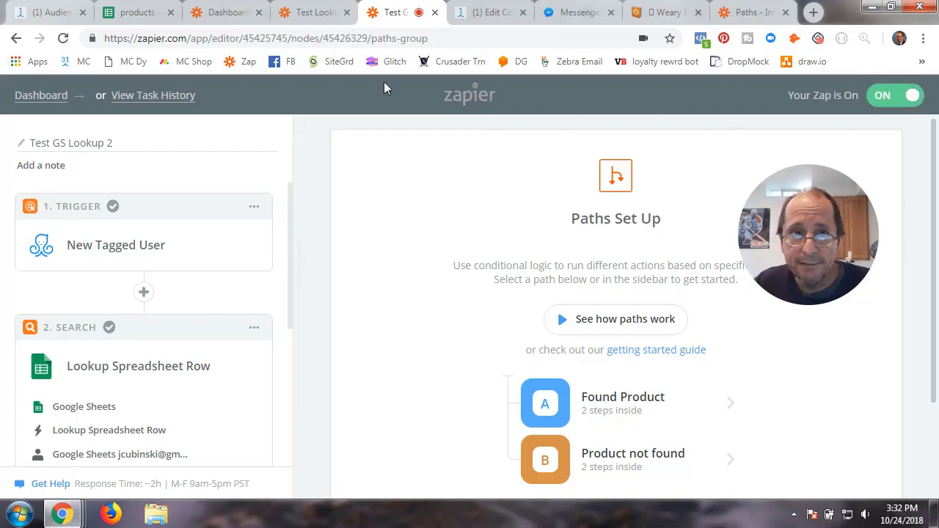
- Switch to the other Zap, Test Lookup GS, and turn it off
left_click(306, 22)
scroll(161, 321, "up", 2)
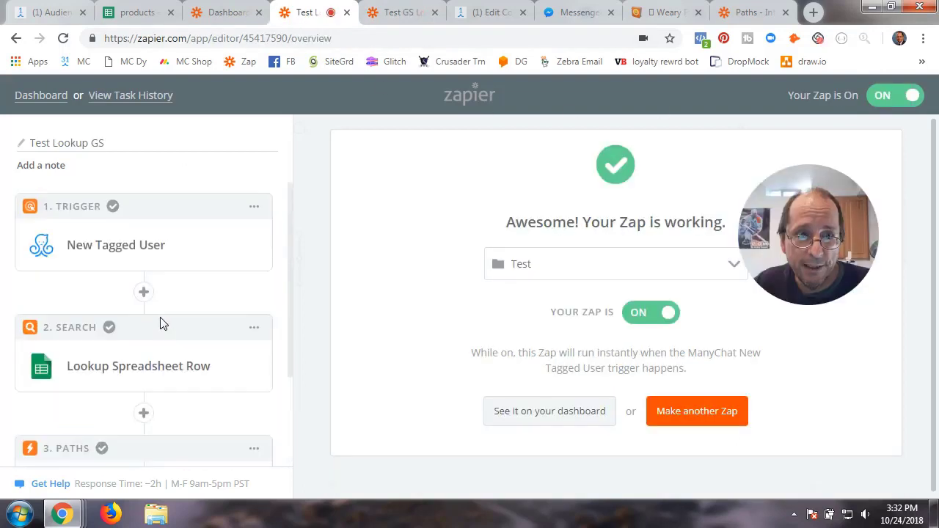
left_click(880, 103)
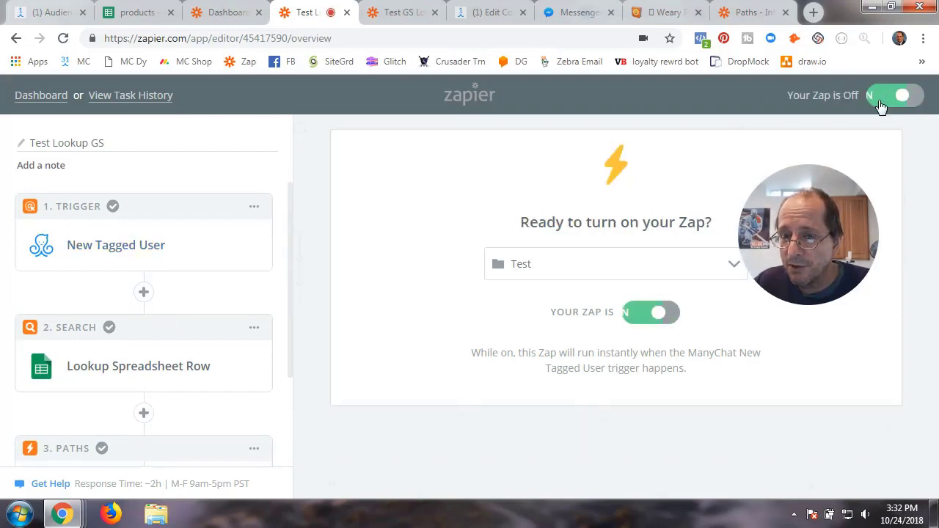
- Review the Messenger chat and the products sheet, and preview the T - GS Lookup flow from ManyChat
left_click(581, 16)
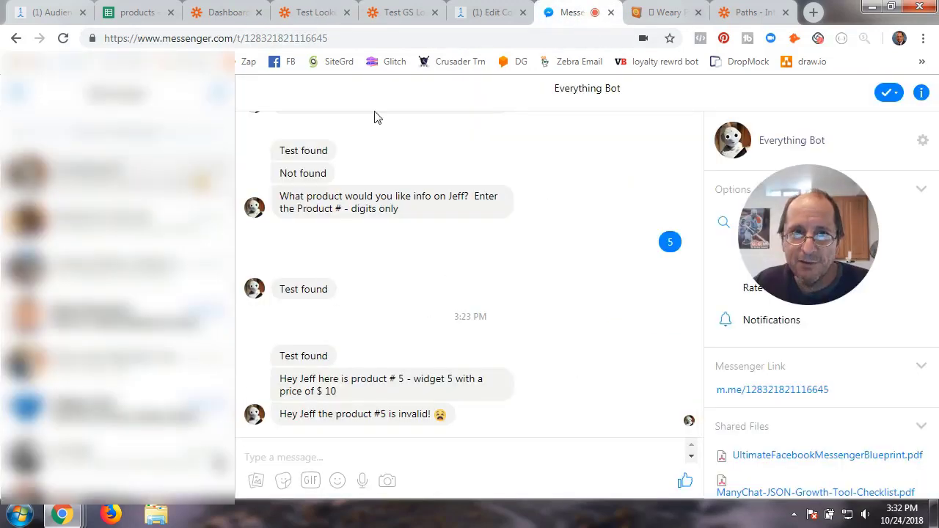
left_click(473, 14)
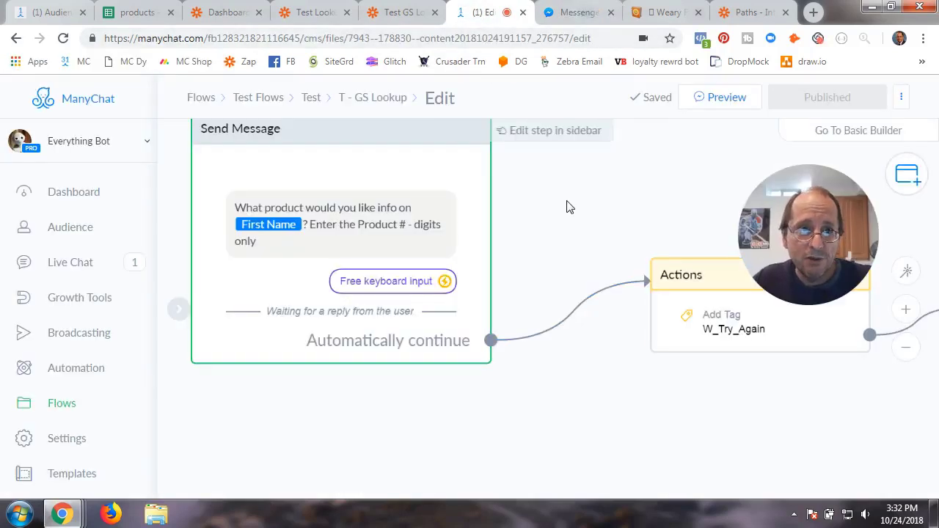
left_click(146, 13)
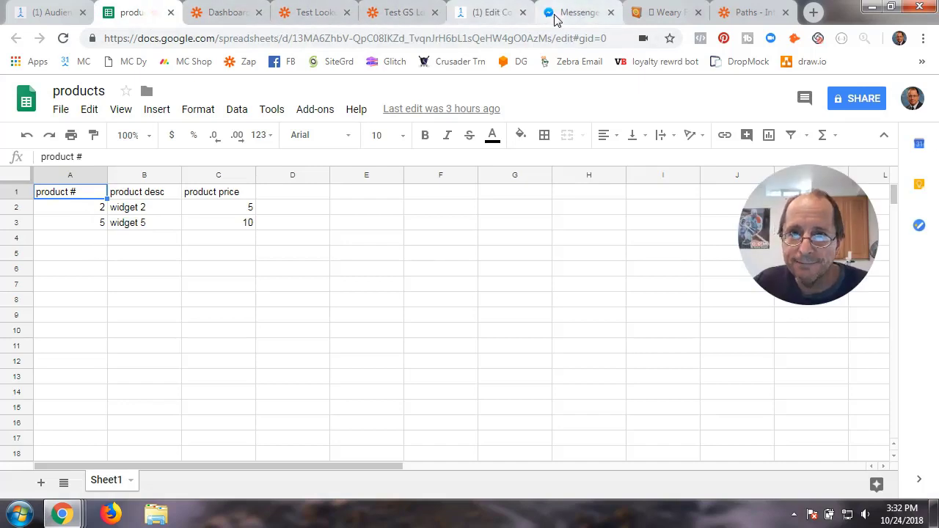
left_click(496, 19)
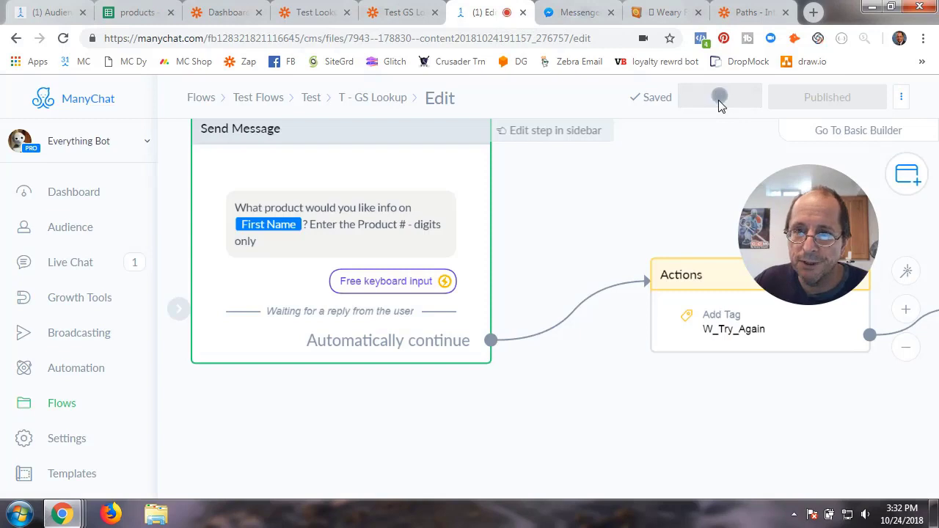
- Answer the bot's product question in Messenger with product number 1
left_click(583, 19)
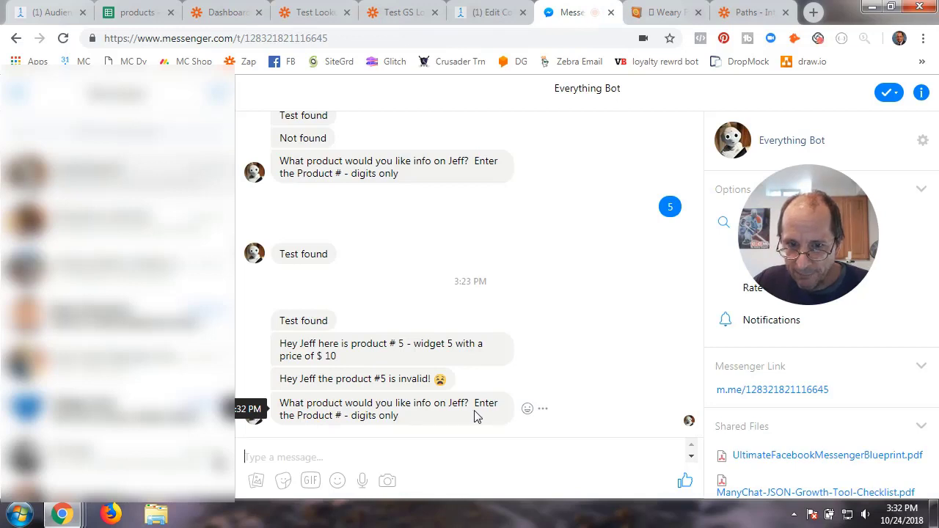
left_click(275, 456)
type("1")
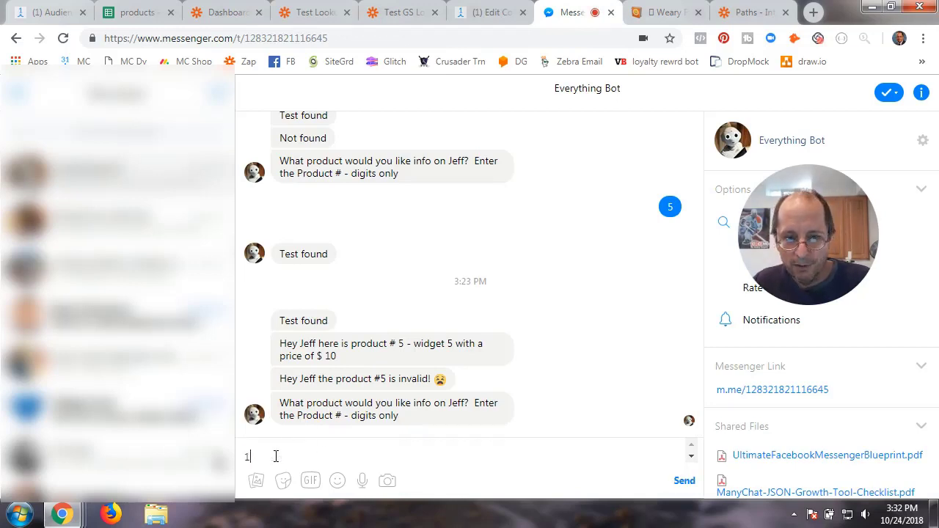
key("Return")
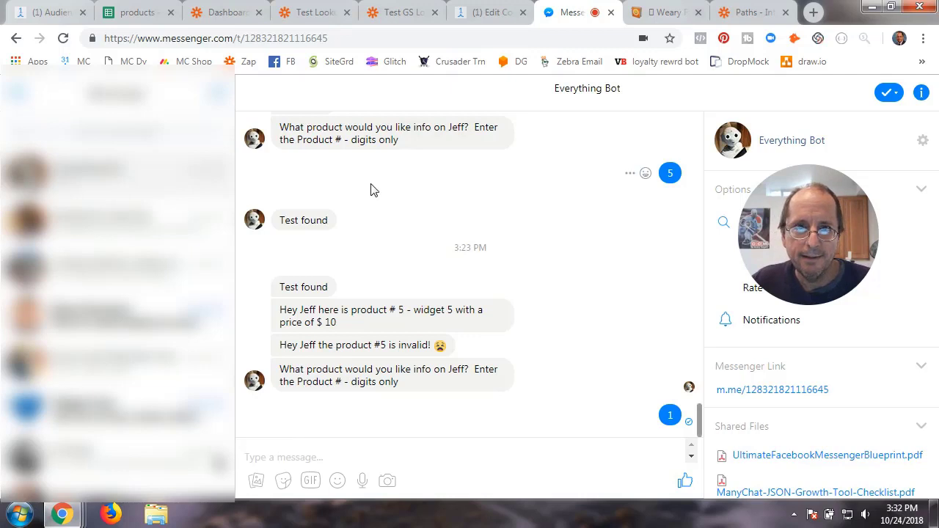
- Switch to the Test GS Lookup 2 Zap and open its task history
left_click(400, 18)
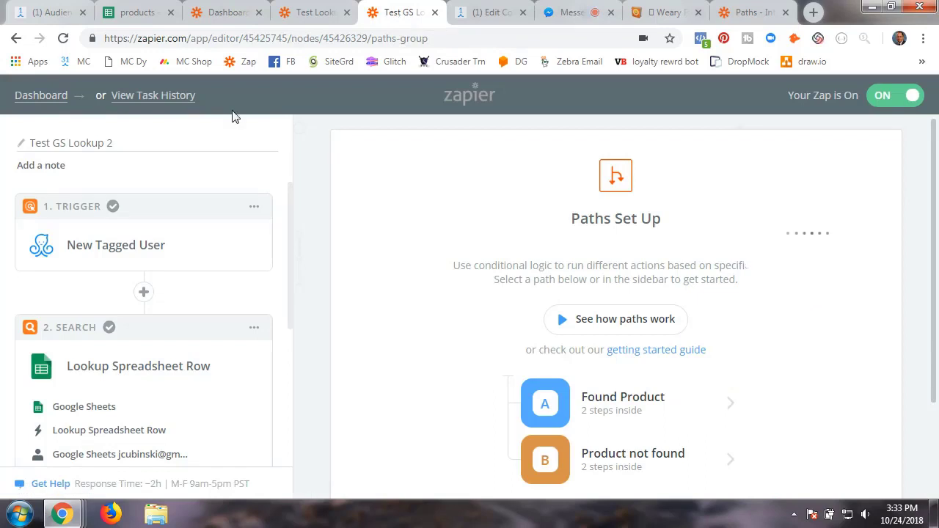
left_click(153, 96)
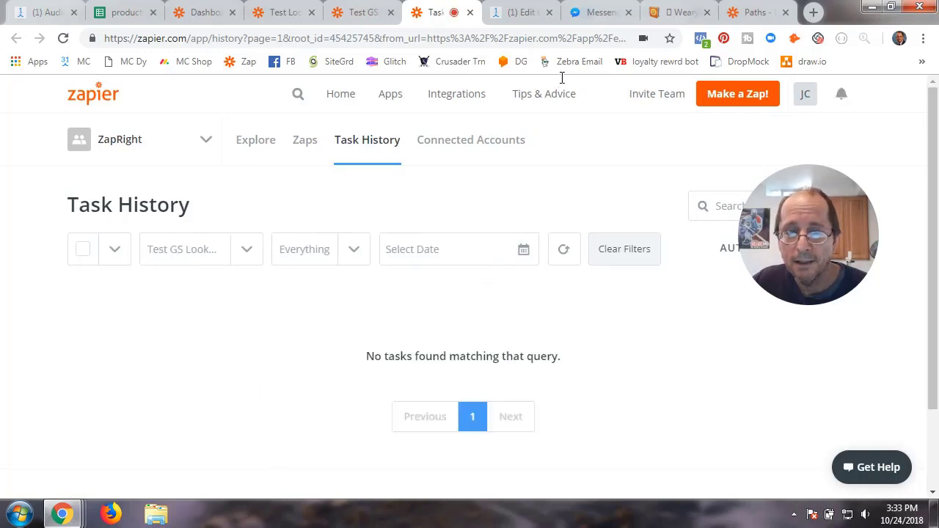
- Examine the test subscriber's user tags in the ManyChat audience, then close the profile
left_click(37, 12)
left_click(342, 446)
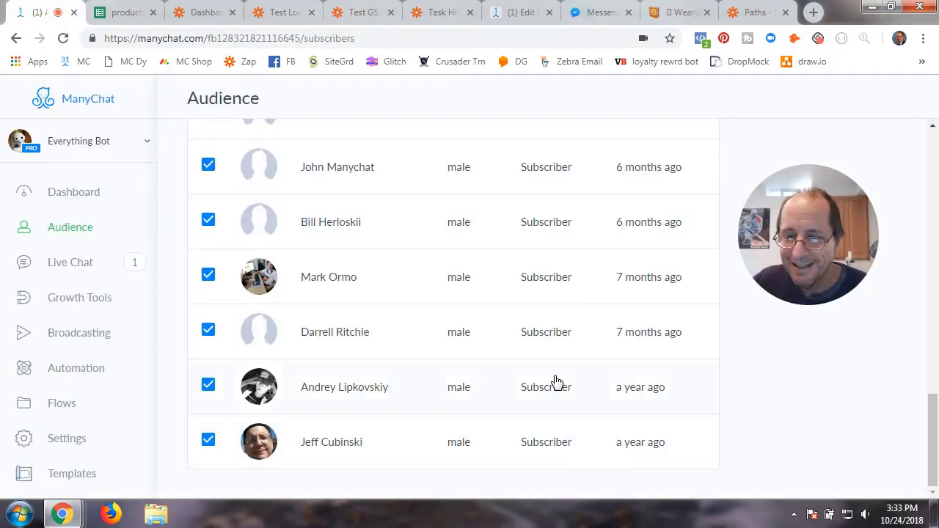
scroll(599, 354, "down", 2)
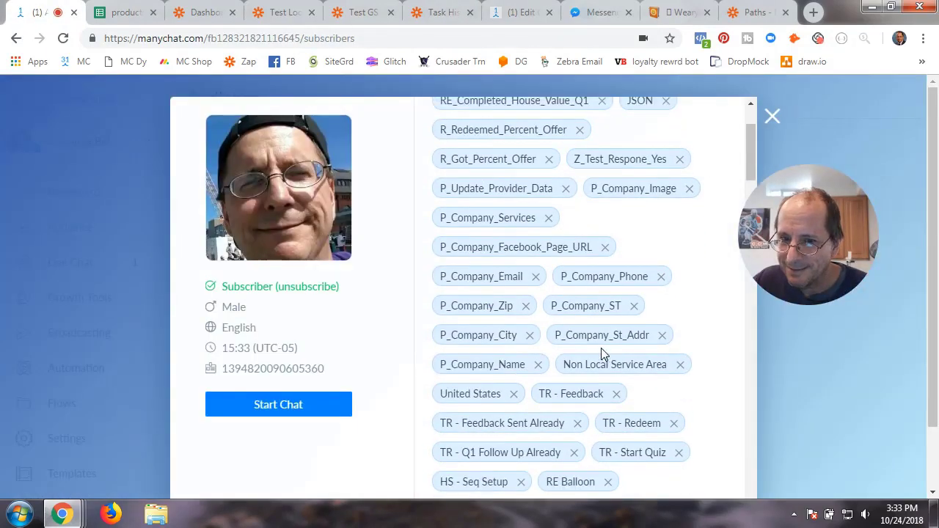
scroll(639, 352, "down", 2)
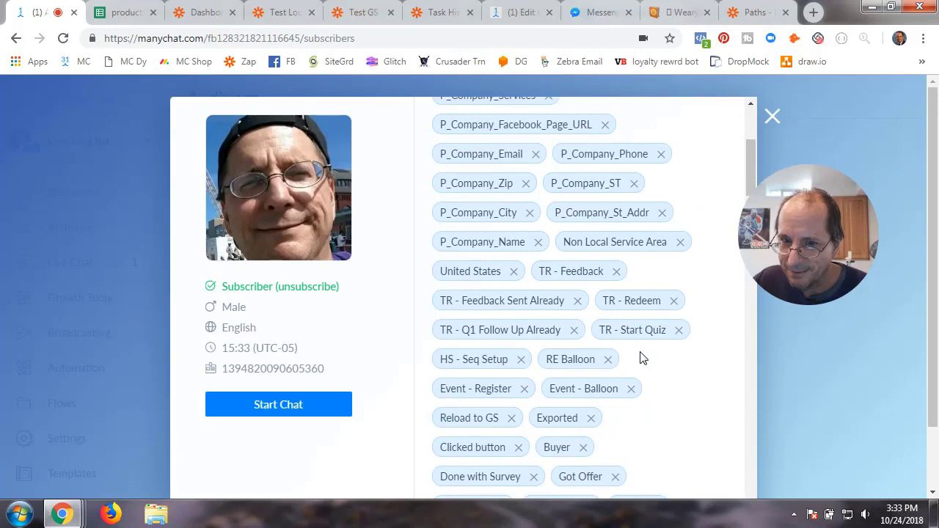
scroll(639, 358, "down", 2)
scroll(642, 357, "up", 6)
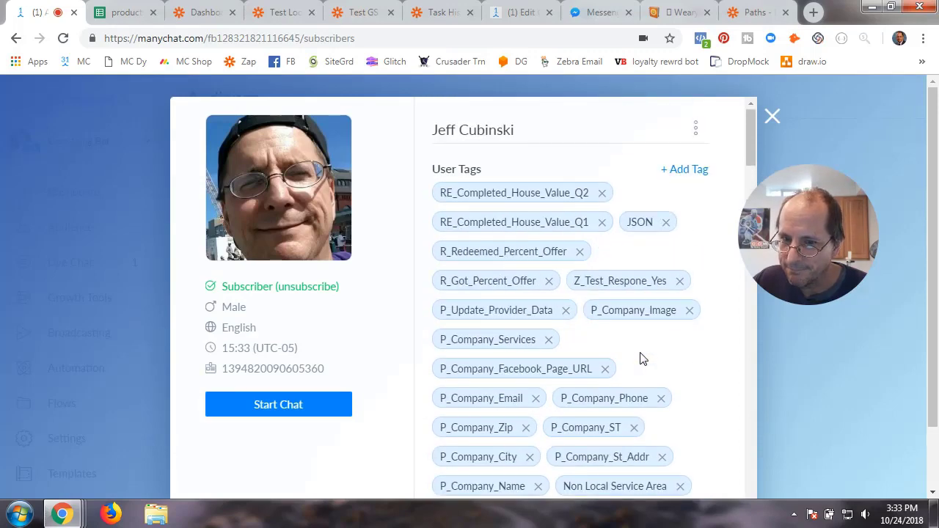
left_click(771, 116)
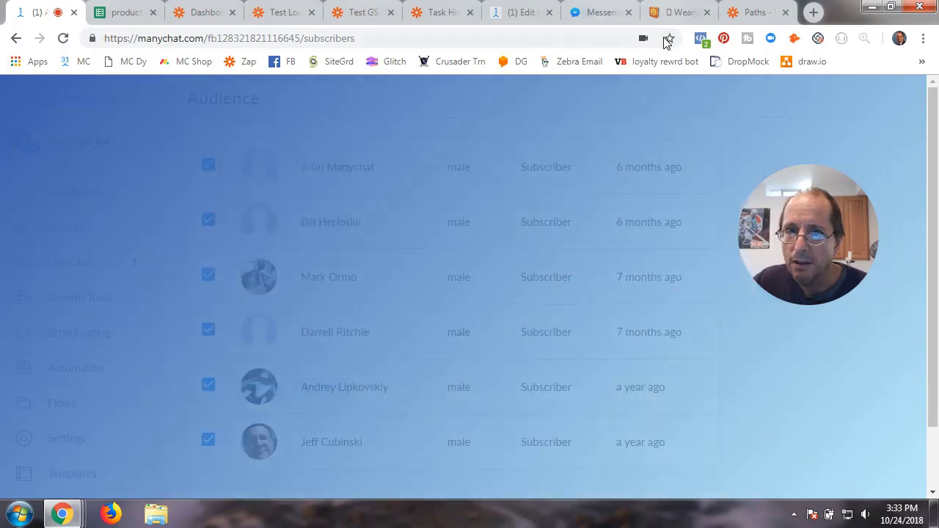
- Check the Messenger chat for a reply, the flow's Add Tag action, and the Zap's task history
left_click(600, 13)
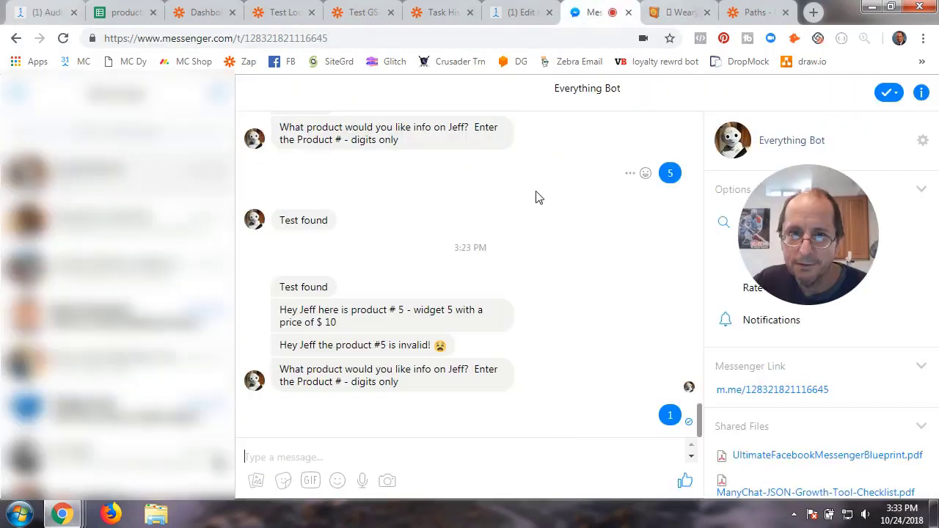
left_click(513, 17)
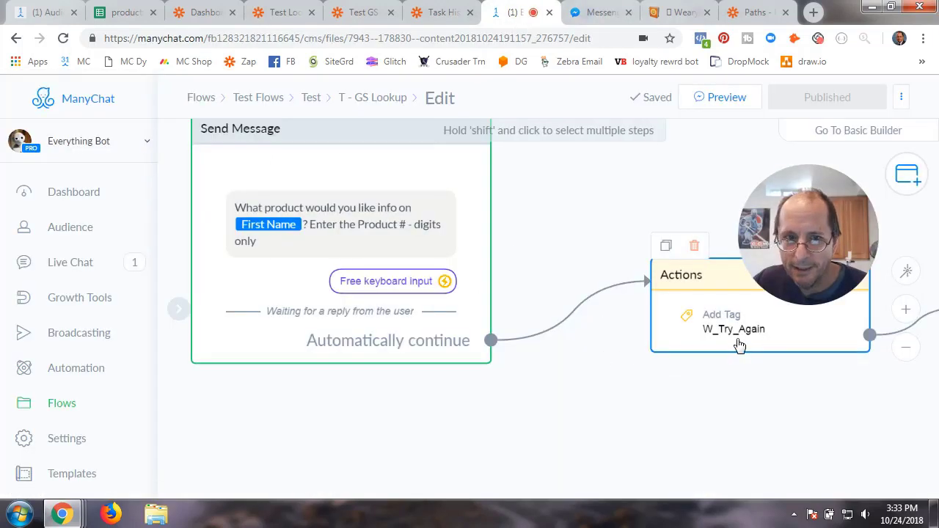
left_click(441, 15)
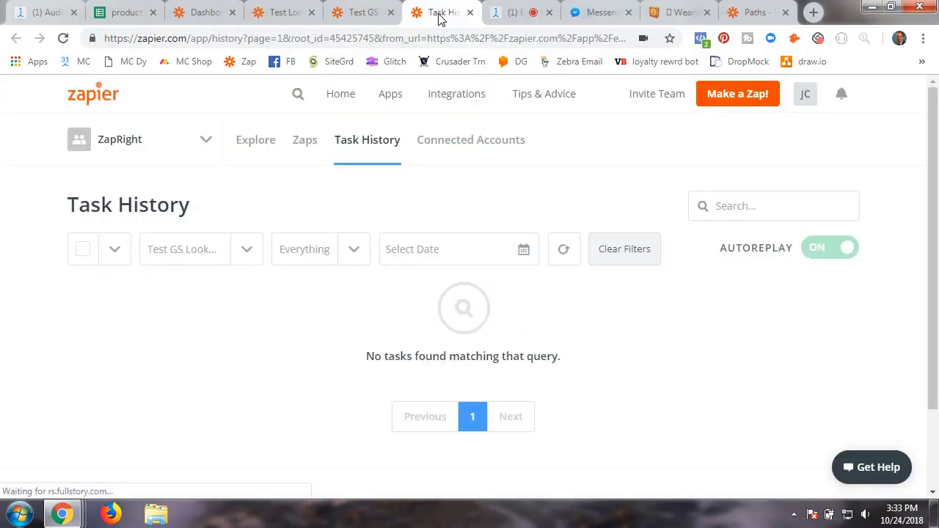
- Move the Test GS Lookup 2 Zap from the Home folder to the private Test folder and open that folder
left_click(304, 143)
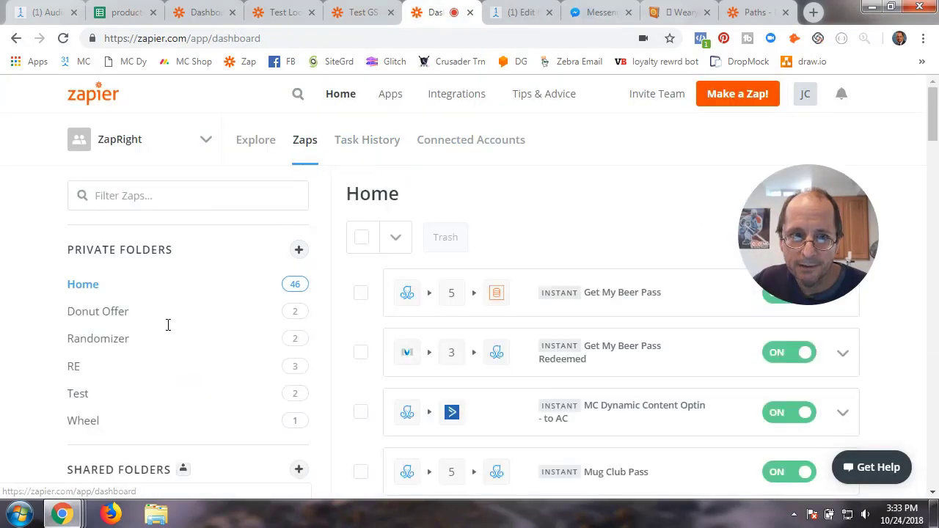
left_click(100, 401)
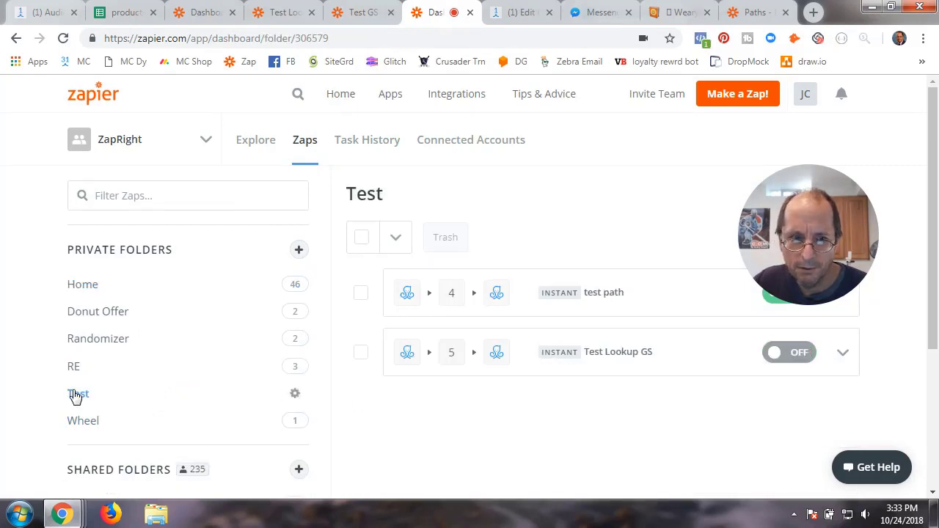
left_click(115, 295)
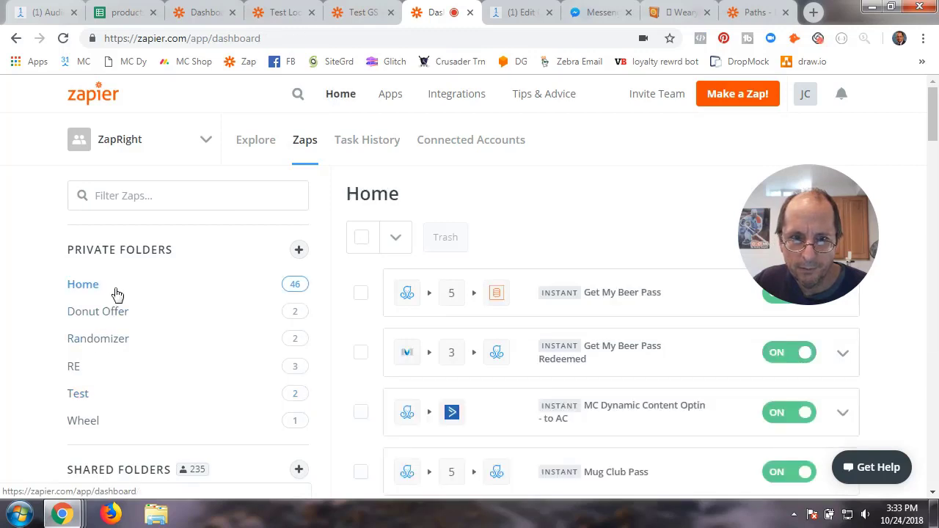
scroll(555, 413, "down", 3)
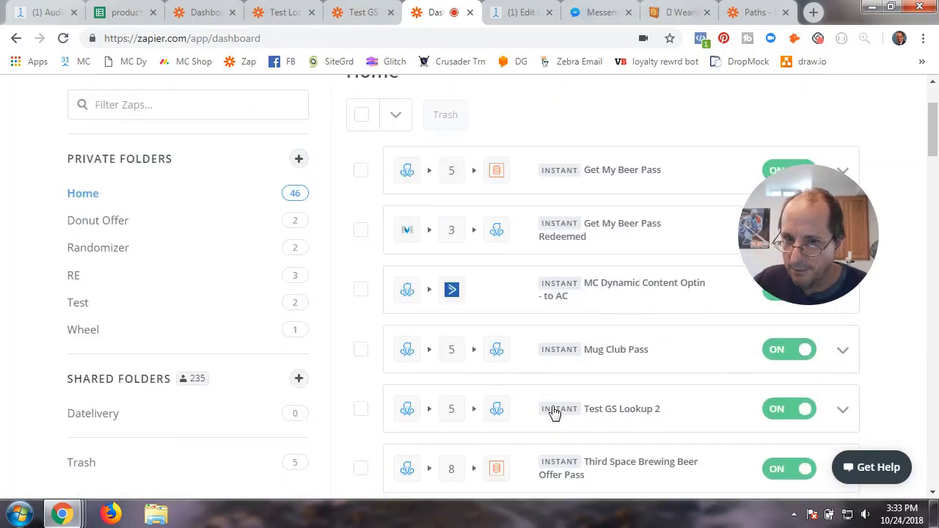
scroll(555, 413, "up", 1)
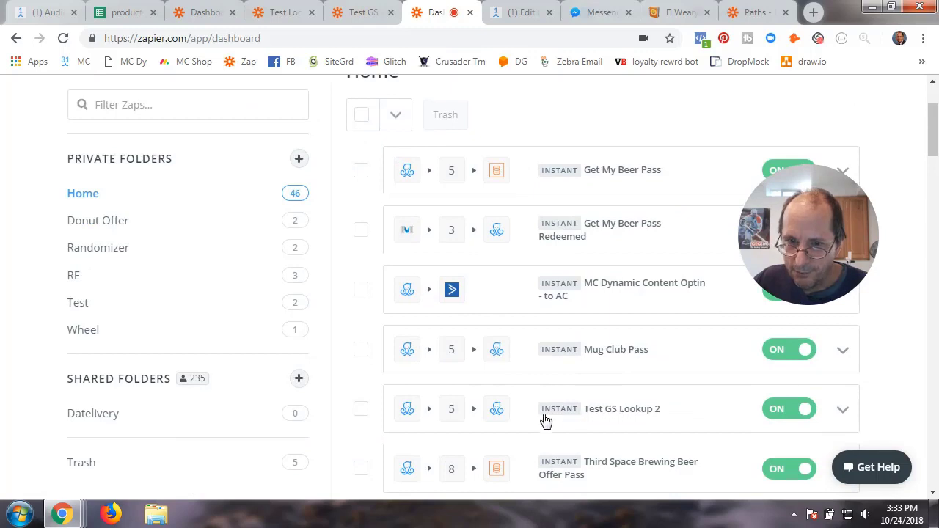
left_click(843, 411)
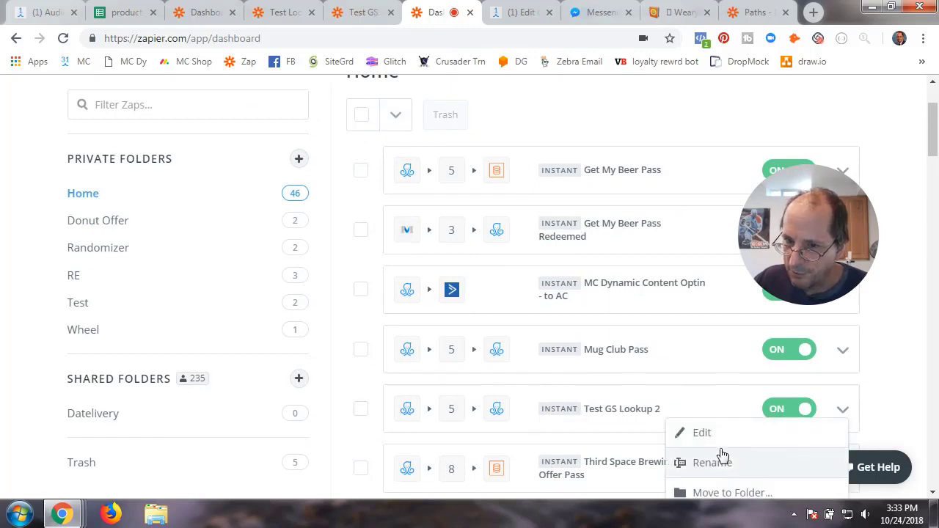
left_click(728, 492)
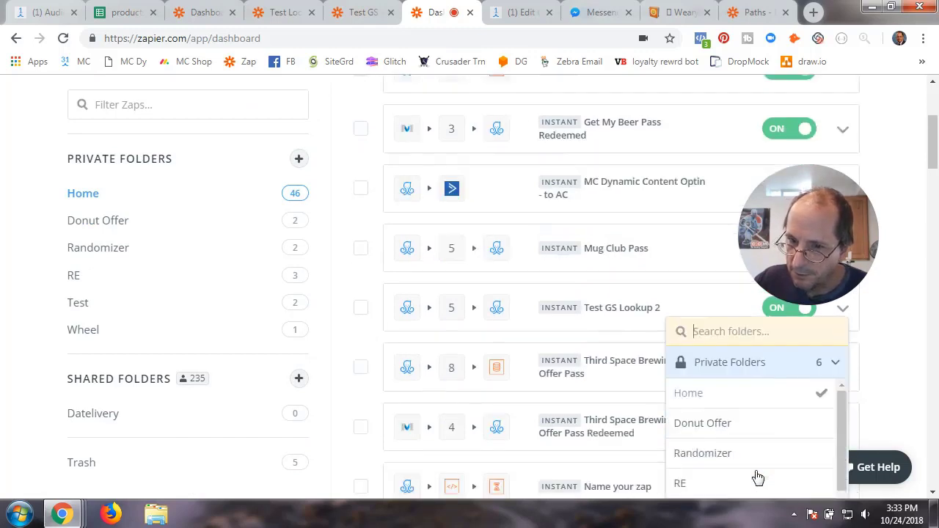
left_click(706, 492)
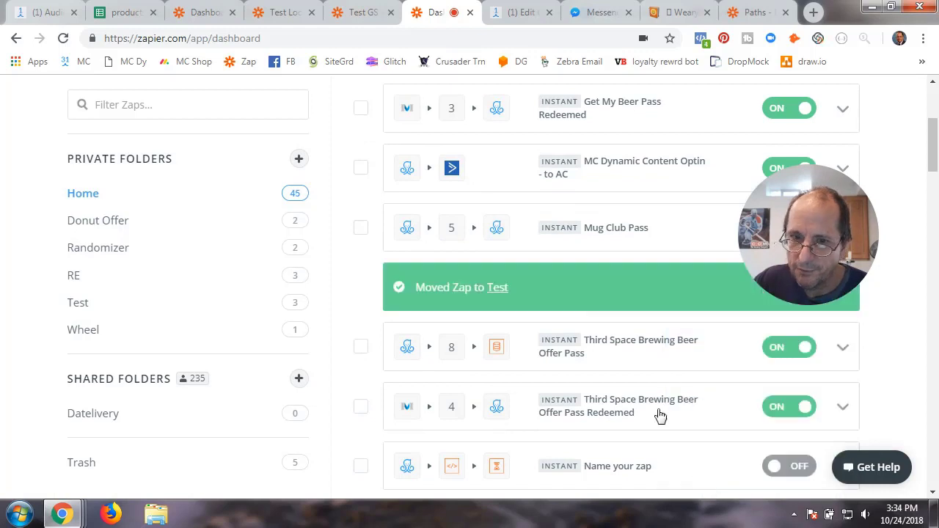
left_click(82, 303)
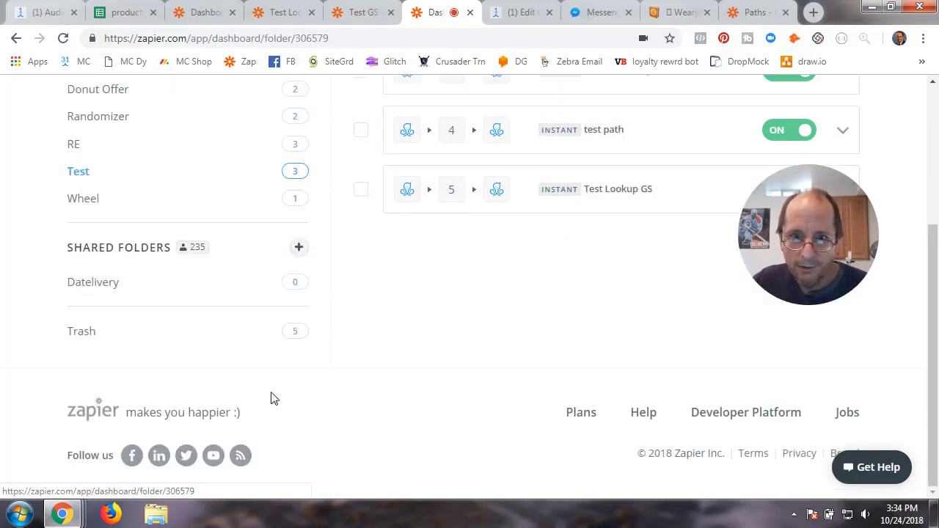
scroll(562, 357, "up", 2)
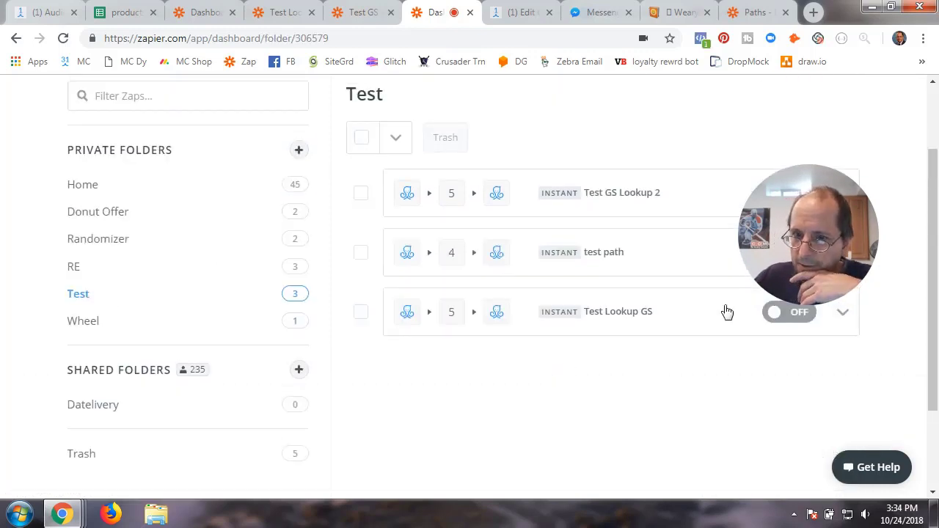
left_click_drag(755, 183, 629, 315)
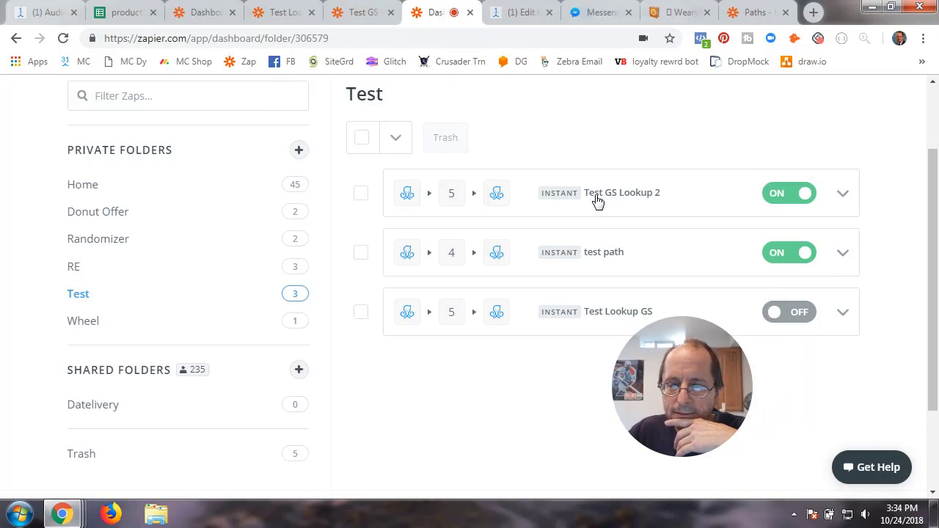
- Reconfirm the Test GS Lookup 2 trigger options with the W_Try_Again tag and return to the Zap dashboard
left_click(598, 196)
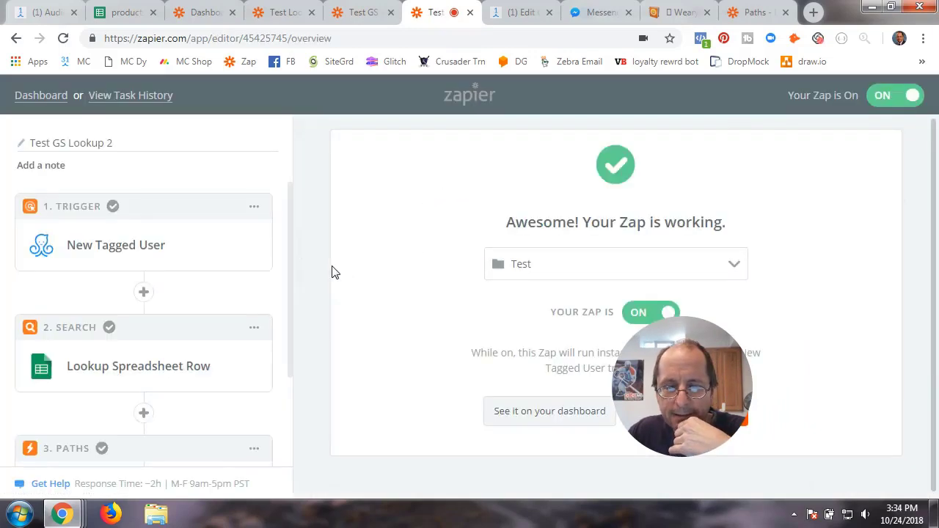
left_click(147, 249)
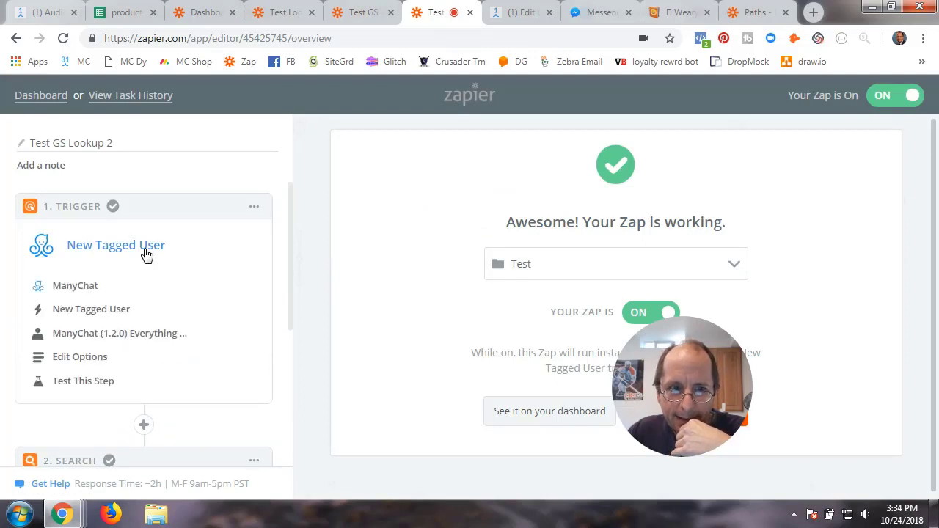
left_click(85, 359)
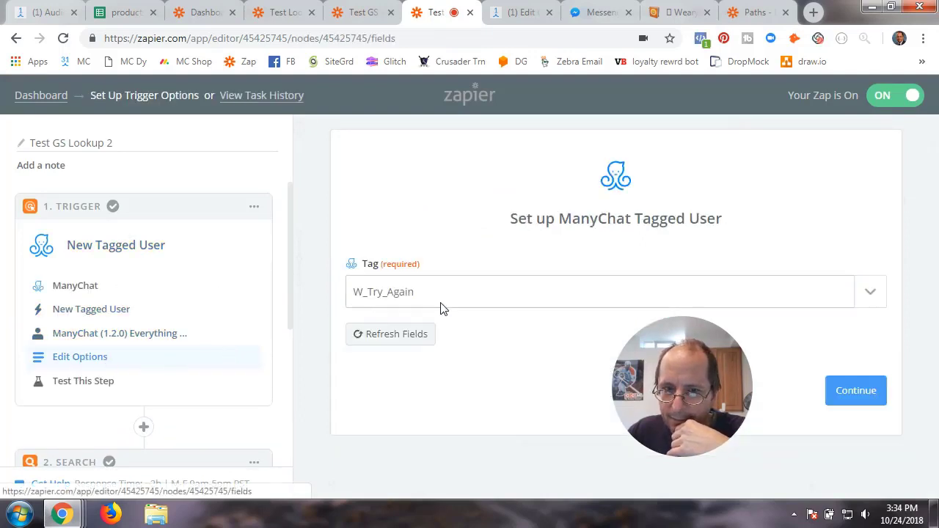
left_click(857, 390)
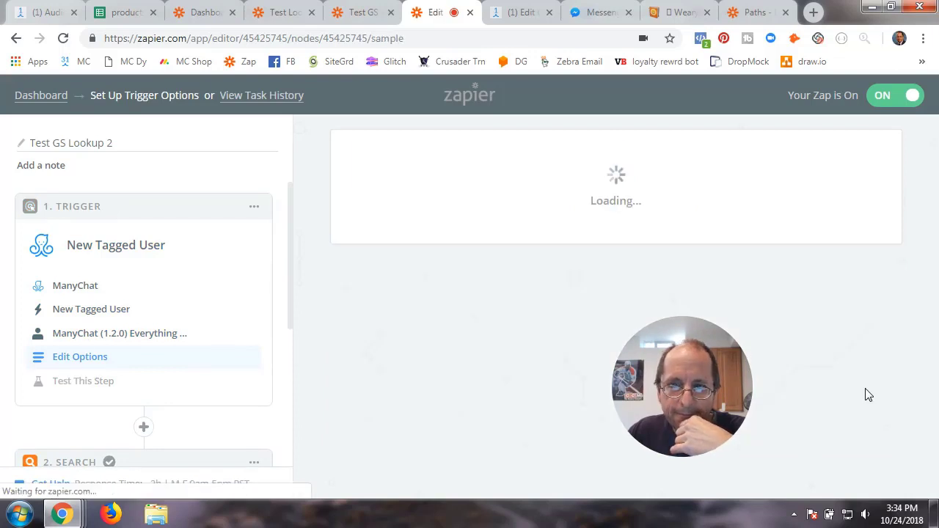
left_click(856, 408)
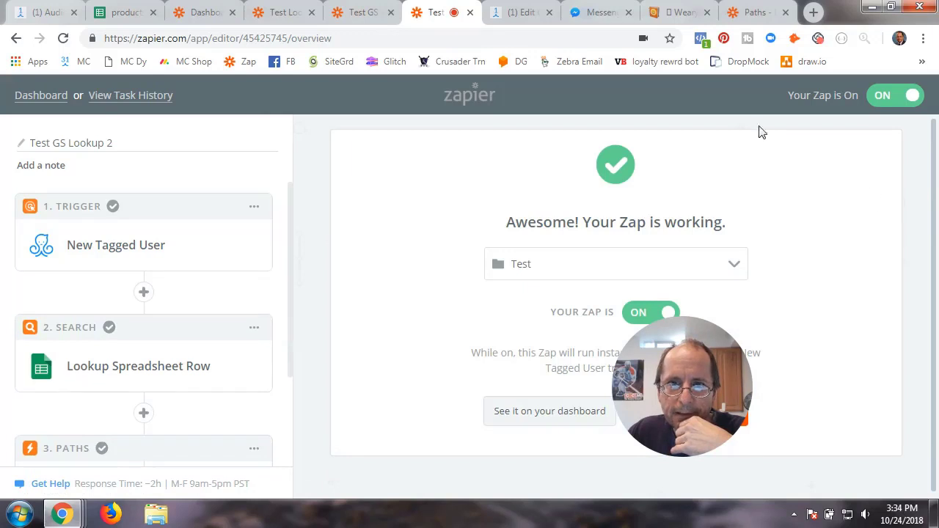
left_click(44, 98)
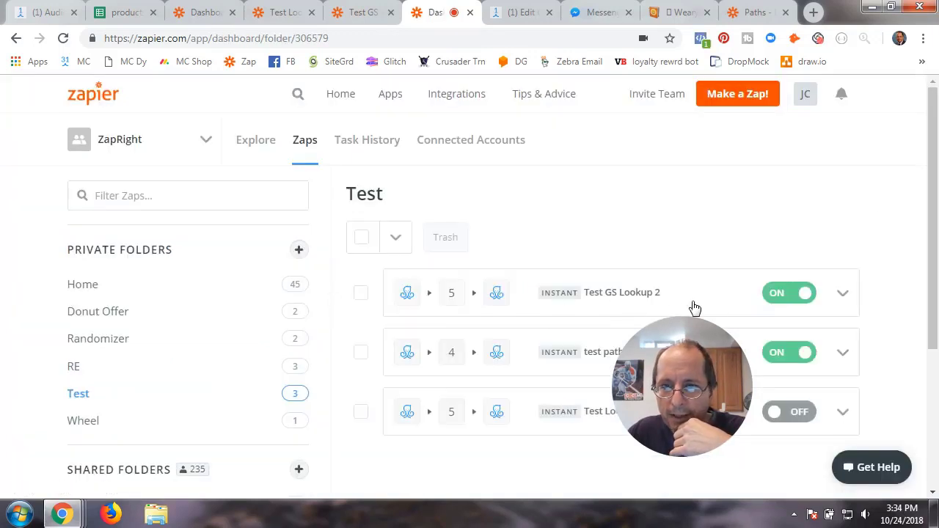
- Check the tag added by the ManyChat flow's Actions step and look through the test subscriber's user tags for it
left_click(517, 13)
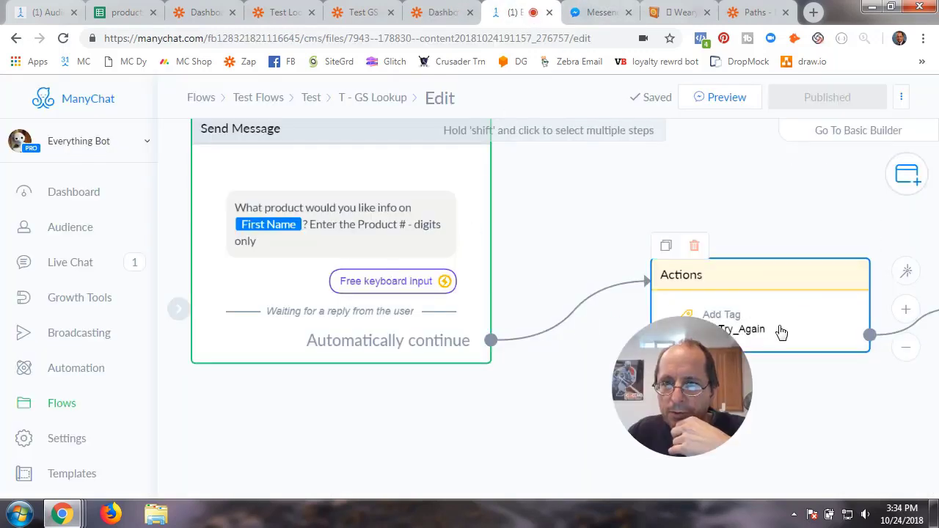
left_click_drag(711, 368, 808, 193)
left_click(47, 12)
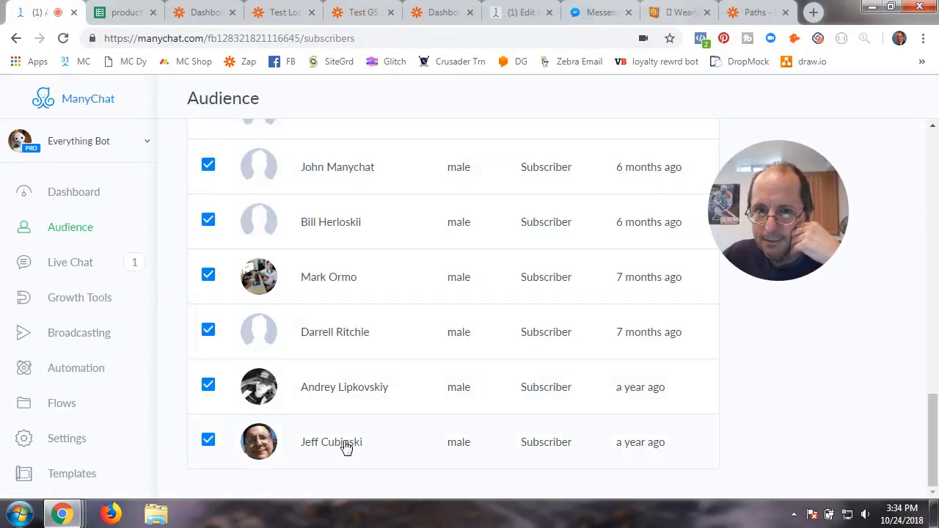
left_click(345, 446)
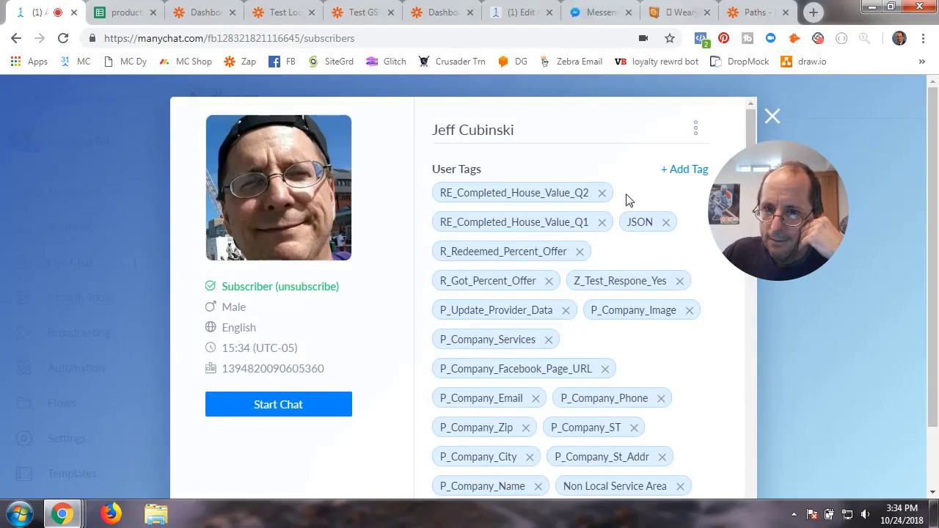
scroll(533, 389, "down", 2)
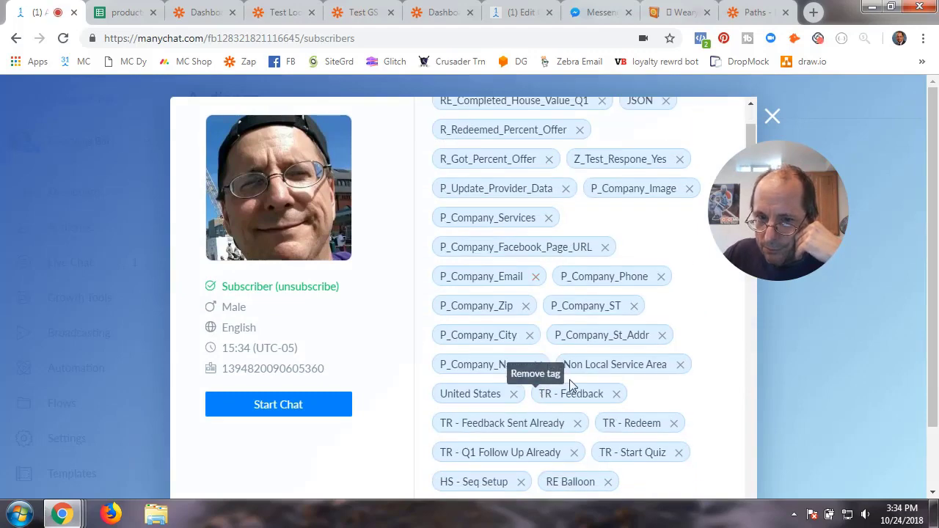
scroll(529, 374, "down", 1)
scroll(525, 402, "down", 1)
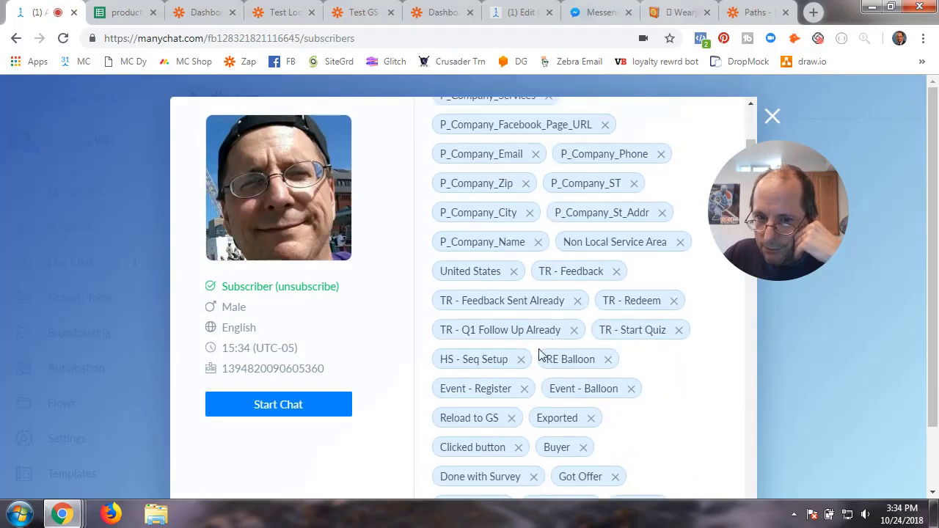
scroll(540, 357, "down", 2)
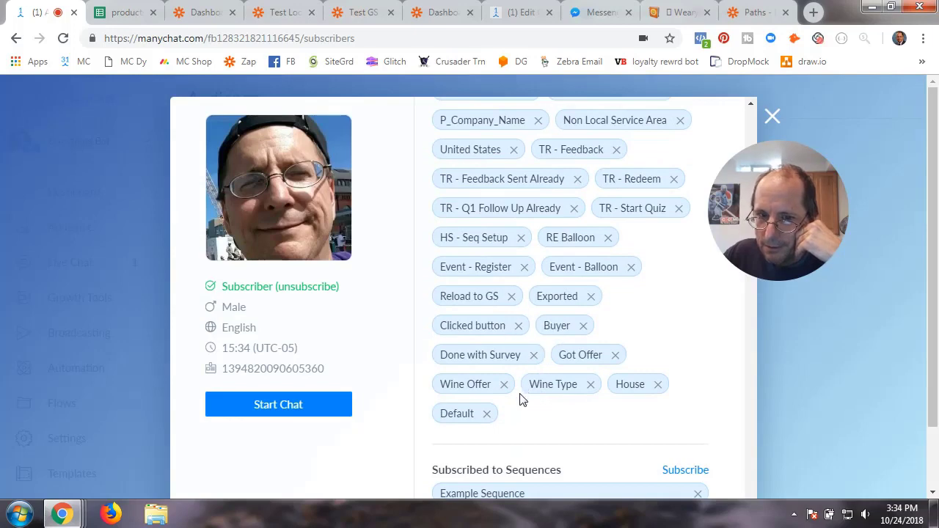
scroll(522, 394, "up", 6)
left_click(773, 116)
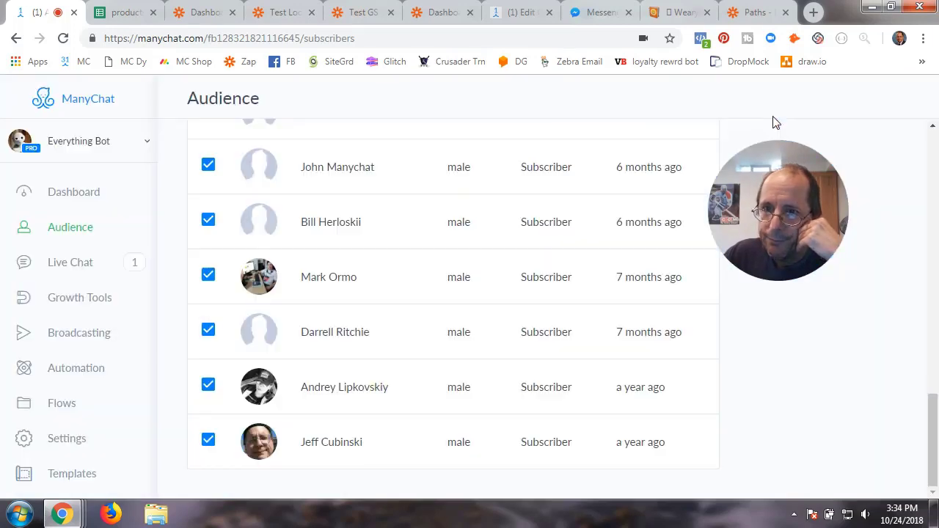
- Send a new preview of the T - GS Lookup flow to Messenger and answer its product question with 1
left_click(590, 12)
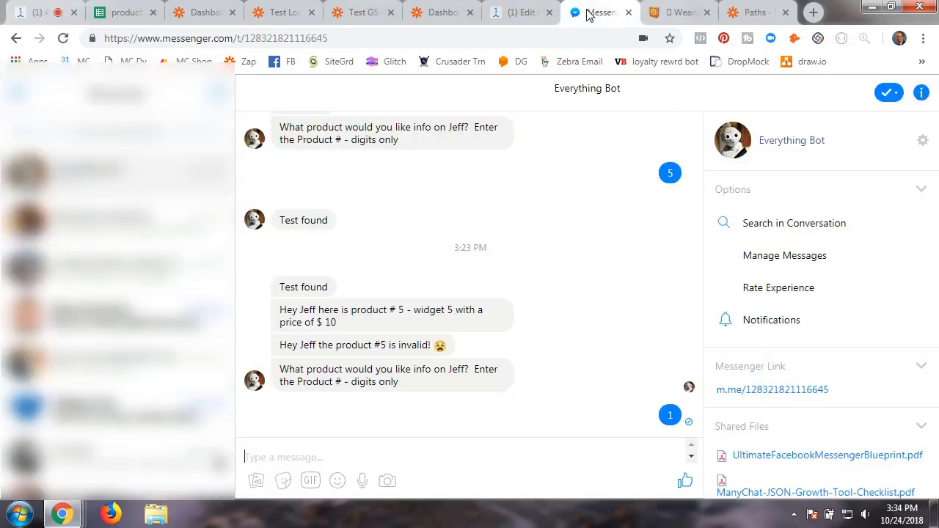
left_click(524, 13)
left_click(723, 96)
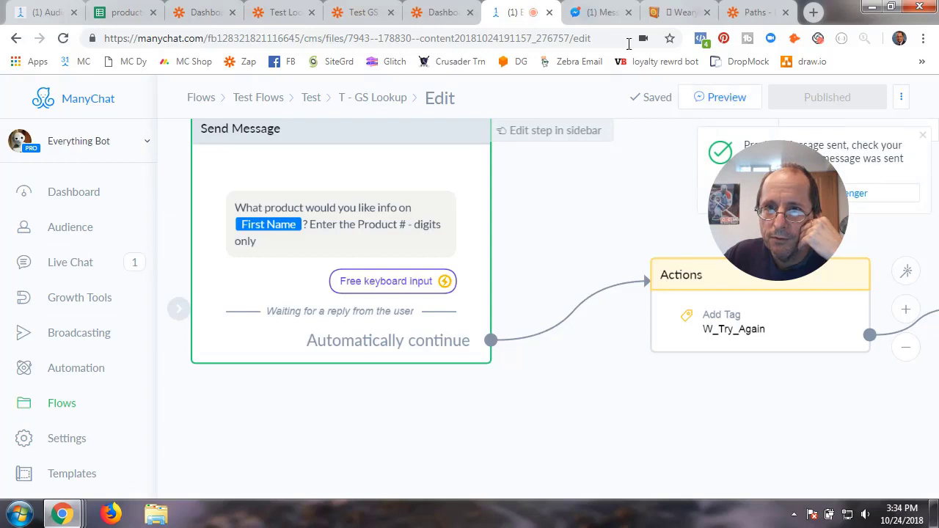
left_click(606, 14)
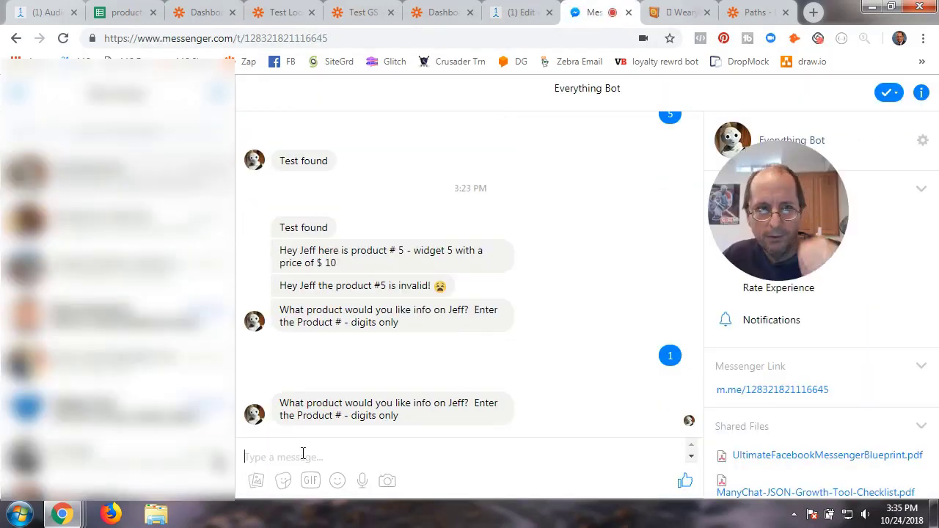
type("1")
key("Return")
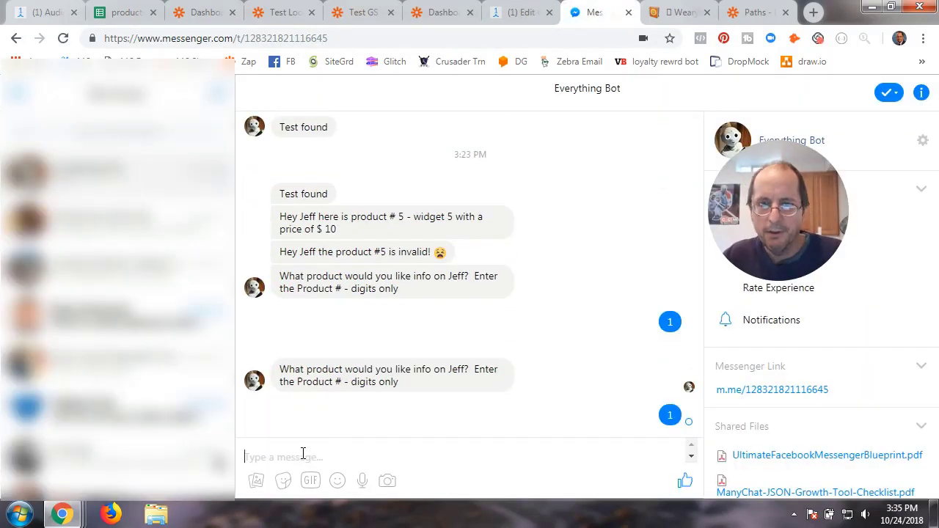
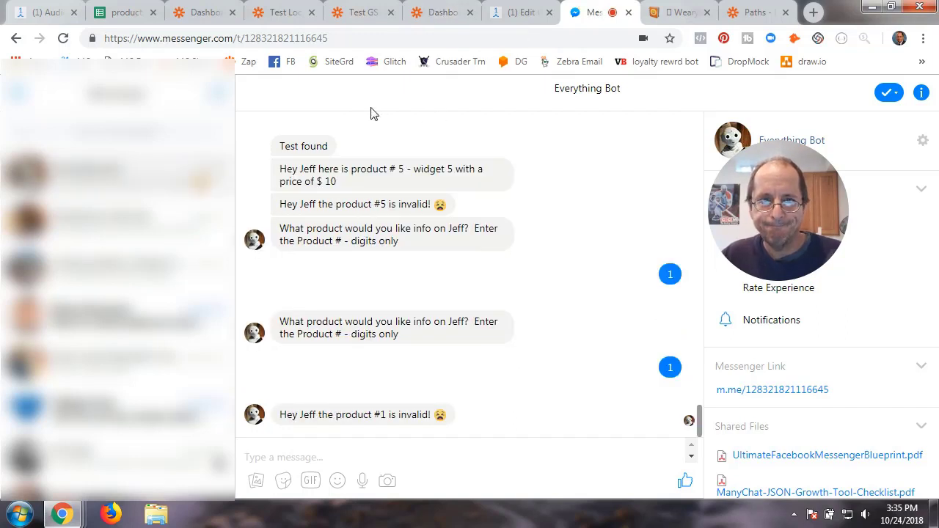
- Open the latest Test GS Lookup 2 run in Zapier's task history and examine its lookup data and Paths results
left_click(439, 13)
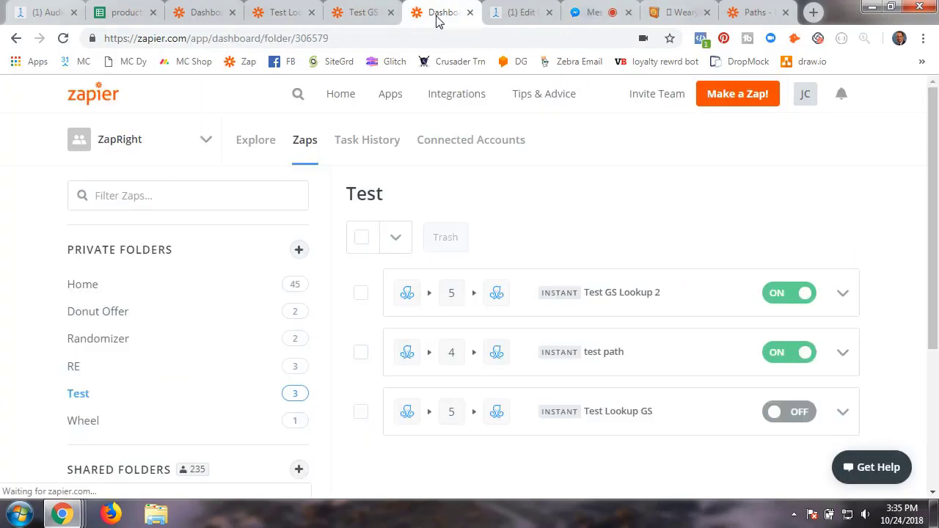
left_click(363, 140)
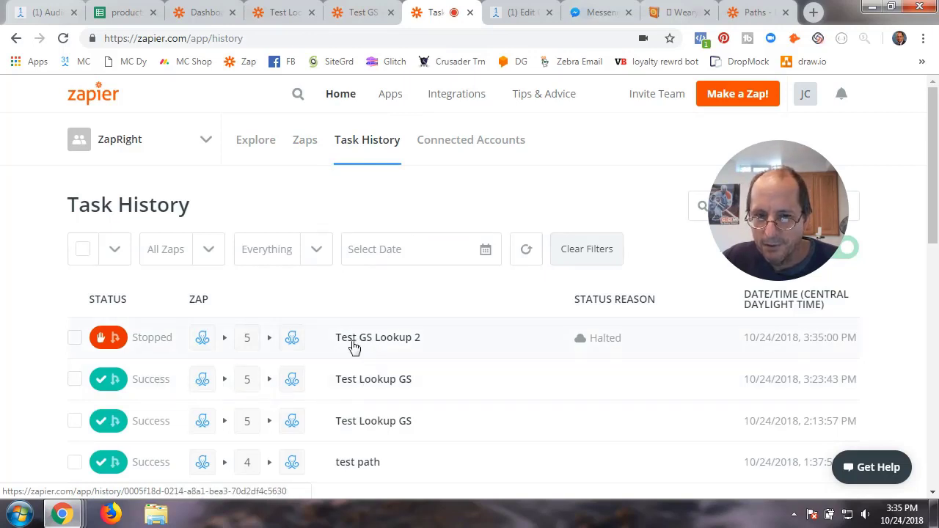
left_click(354, 343)
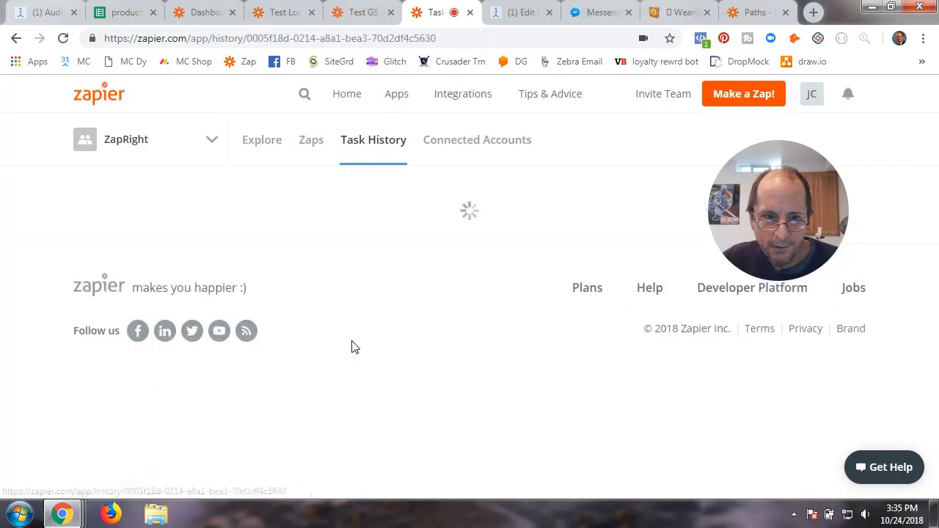
scroll(303, 372, "down", 9)
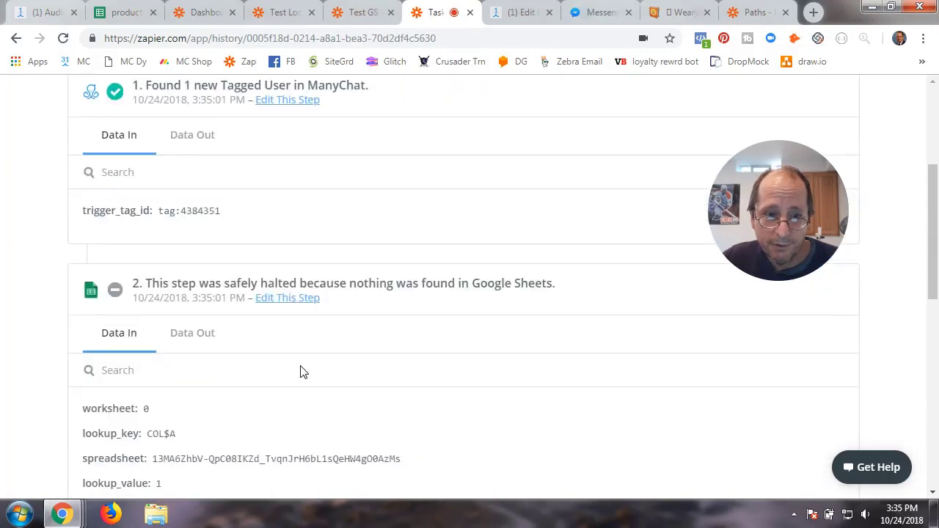
scroll(303, 372, "down", 2)
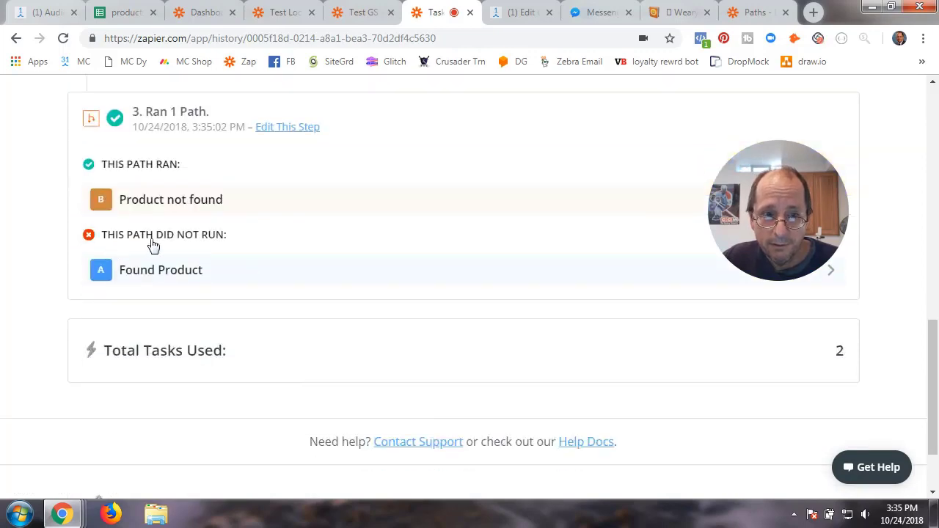
scroll(315, 328, "down", 1)
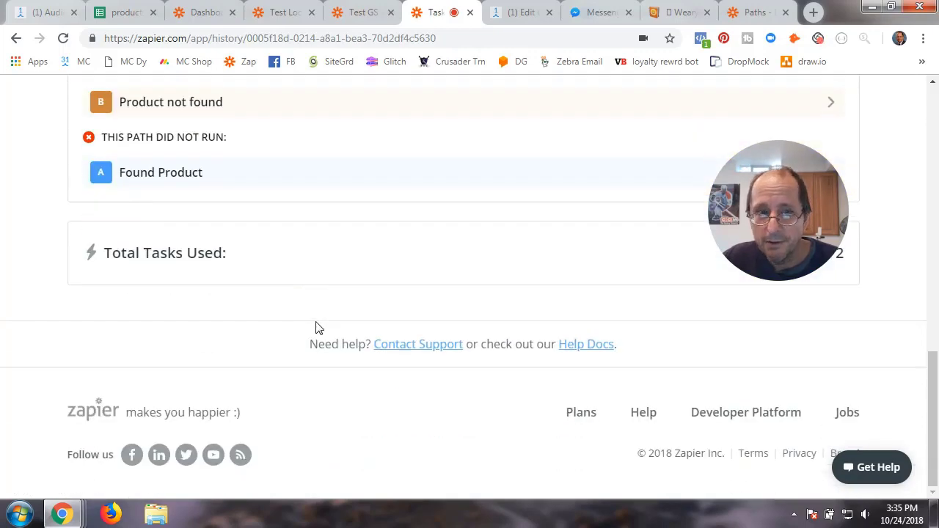
- Review the Test GS Lookup 2 run's lookup and Paths details, return to the Zaps list and read the bot's reply in Messenger
scroll(315, 328, "up", 3)
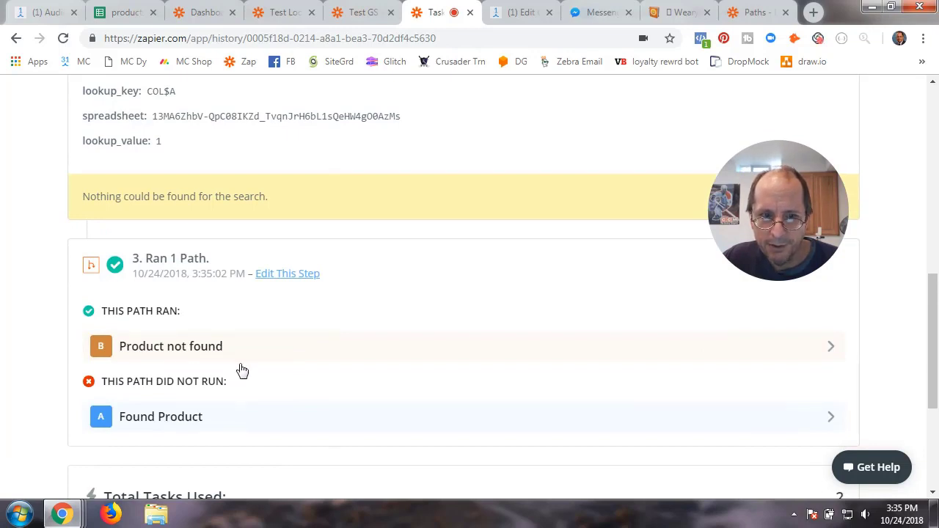
scroll(285, 376, "up", 1)
scroll(285, 376, "up", 2)
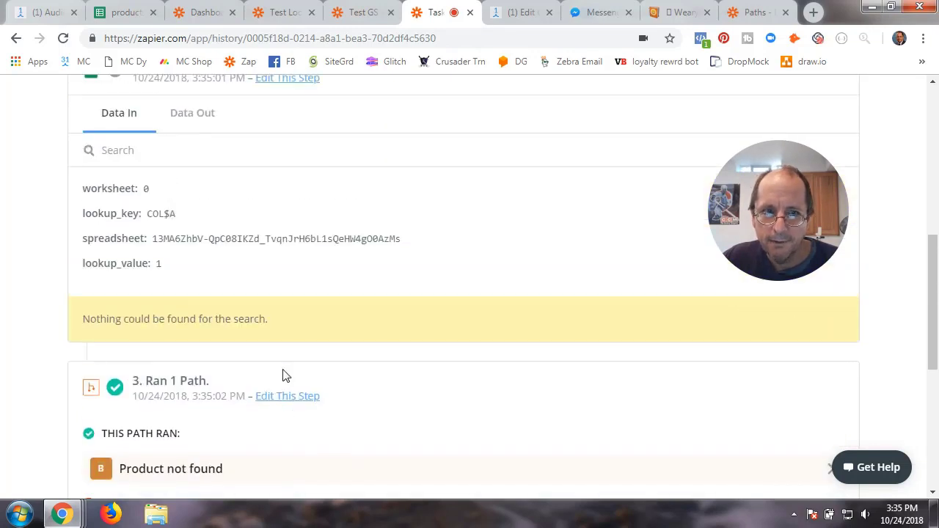
scroll(285, 341, "up", 6)
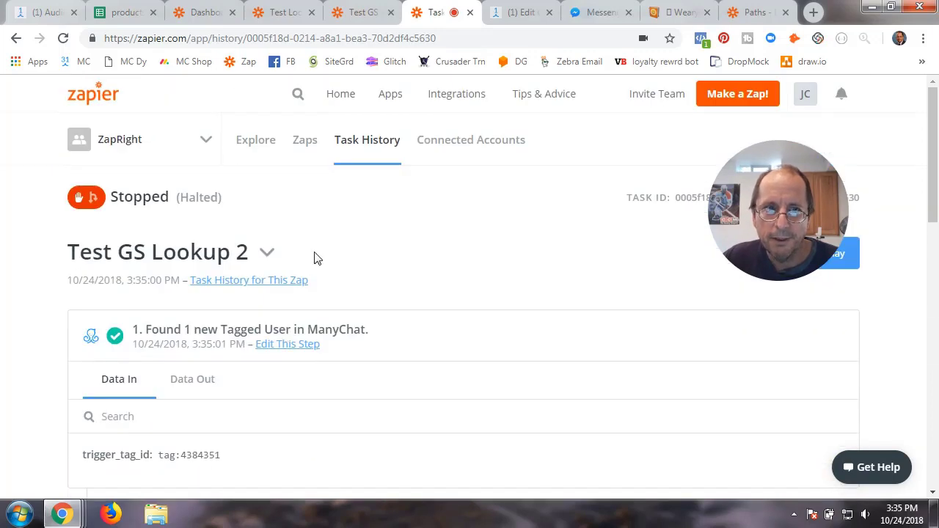
left_click(305, 139)
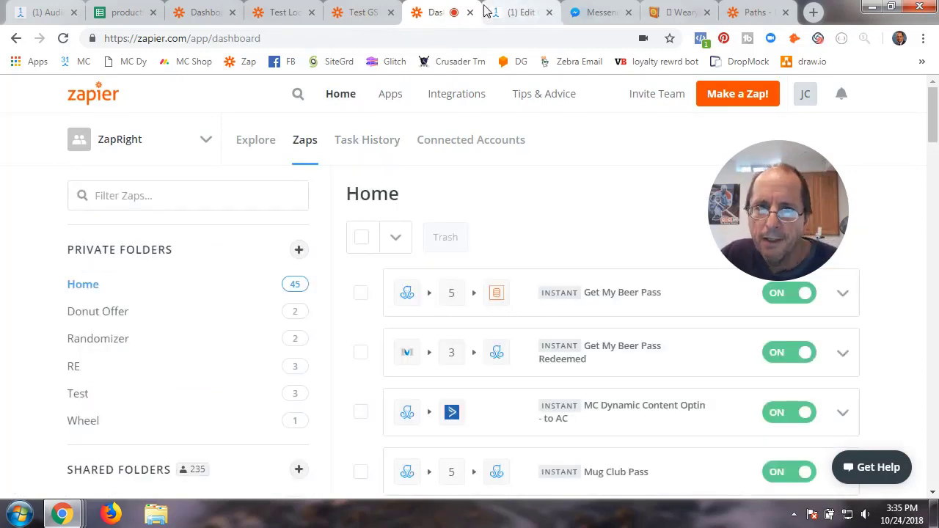
left_click(580, 13)
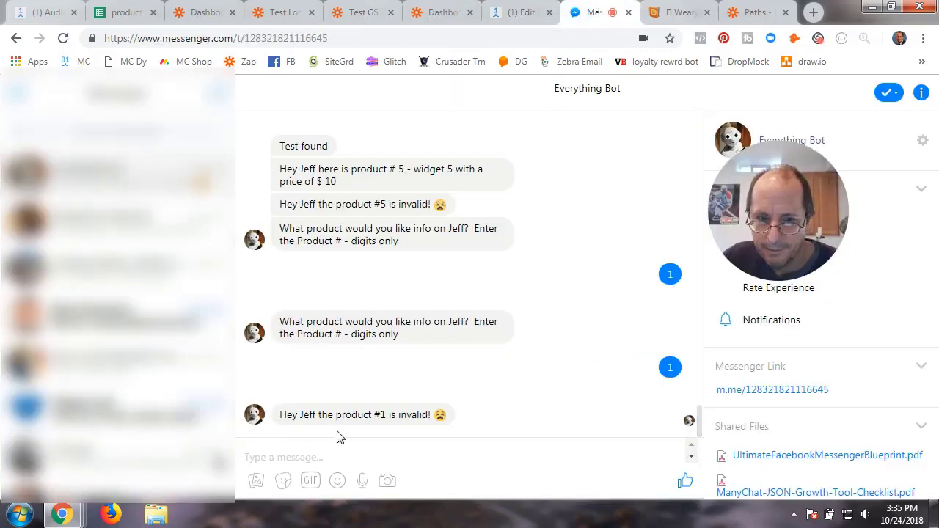
- Send a new T - GS Lookup preview, answer its product question with 2, and compare the bot's reply with the products sheet
left_click(524, 14)
left_click(726, 97)
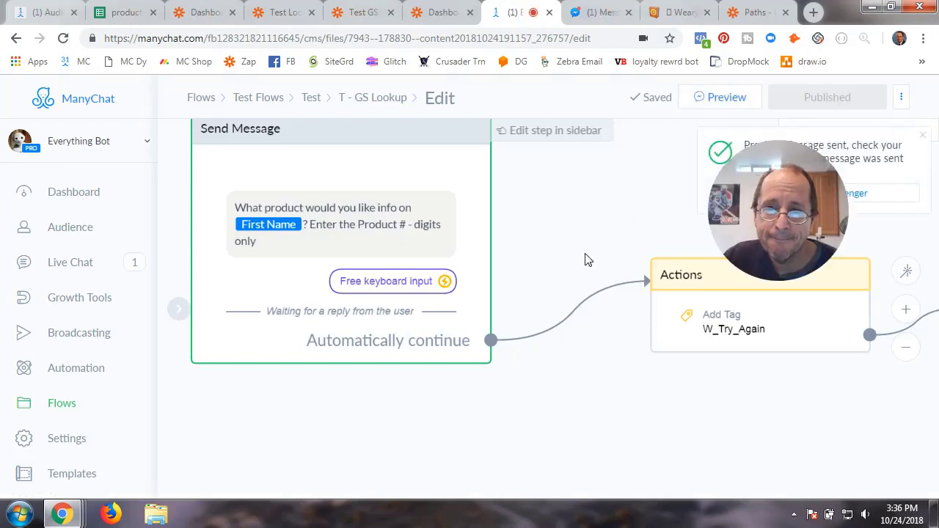
left_click(595, 12)
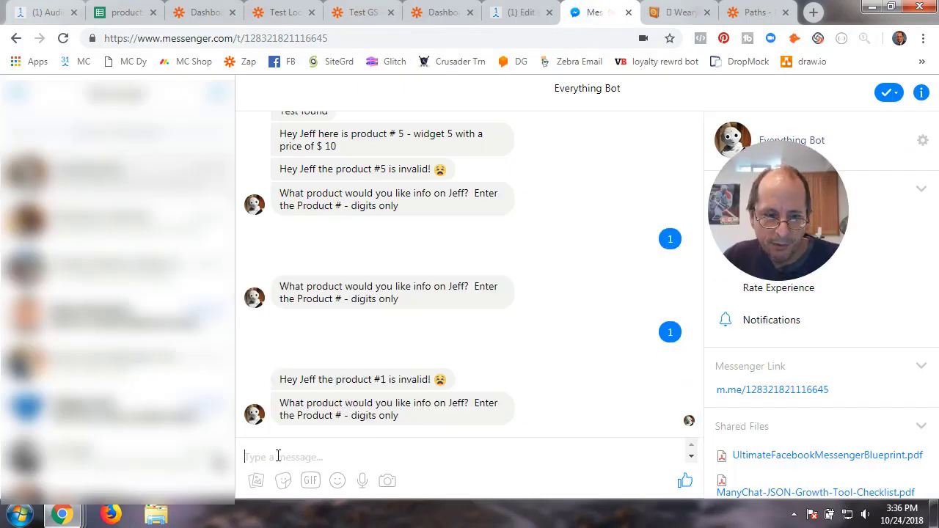
type("2")
key("Return")
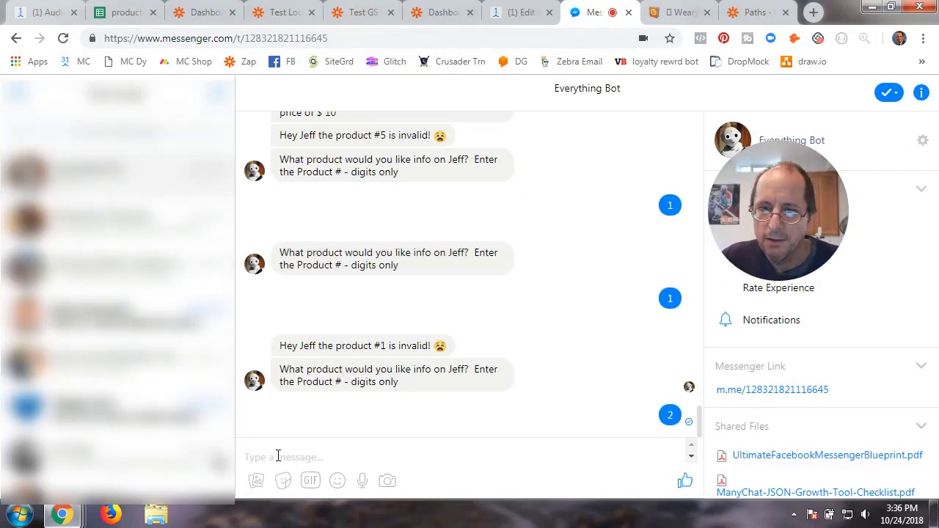
left_click(118, 14)
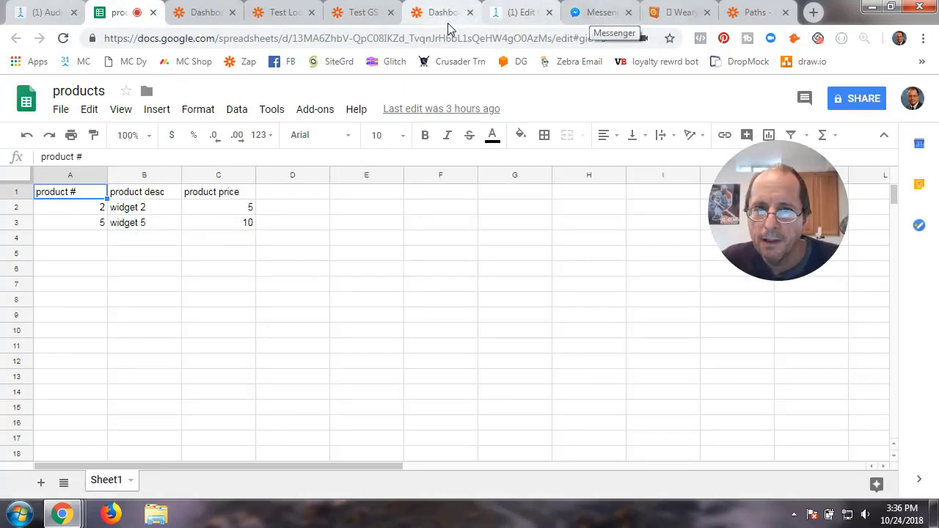
left_click(596, 15)
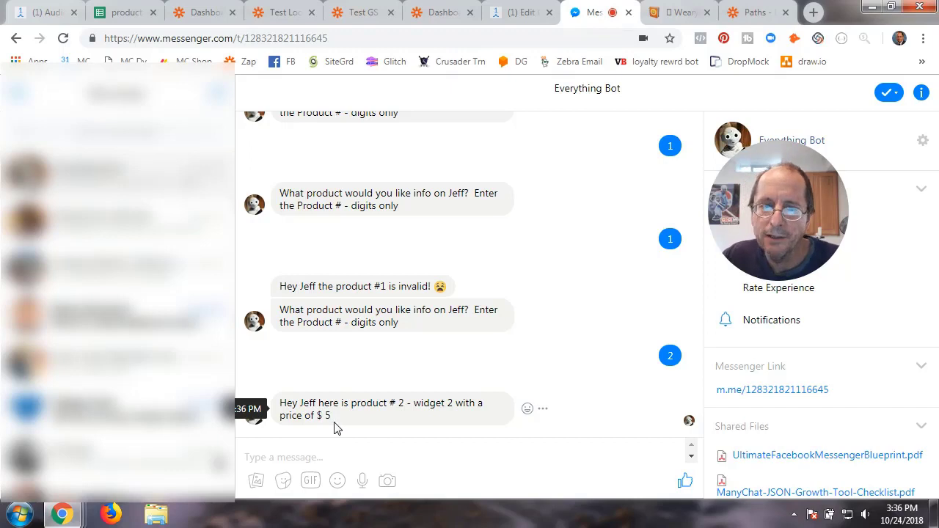
- Send another preview of the T - GS Lookup flow, check Zapier's task history, and answer the product question with 1
left_click(520, 12)
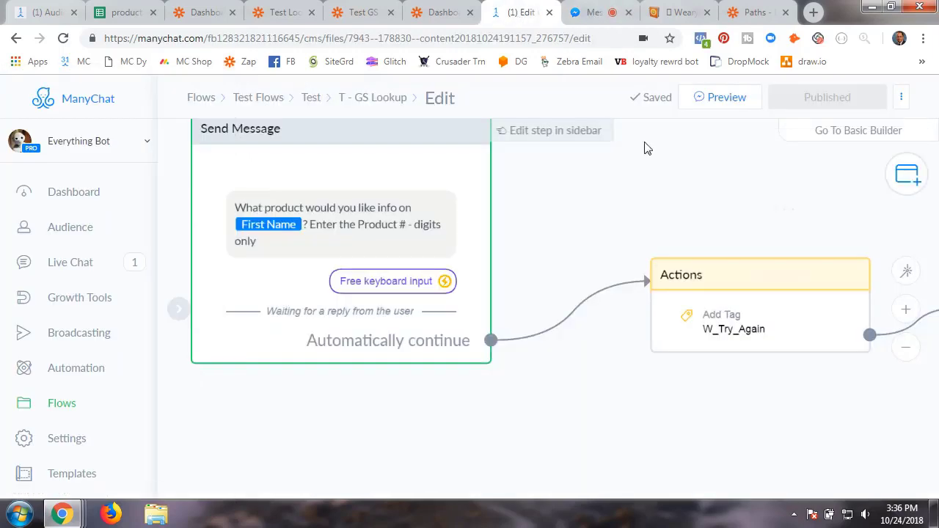
left_click(717, 97)
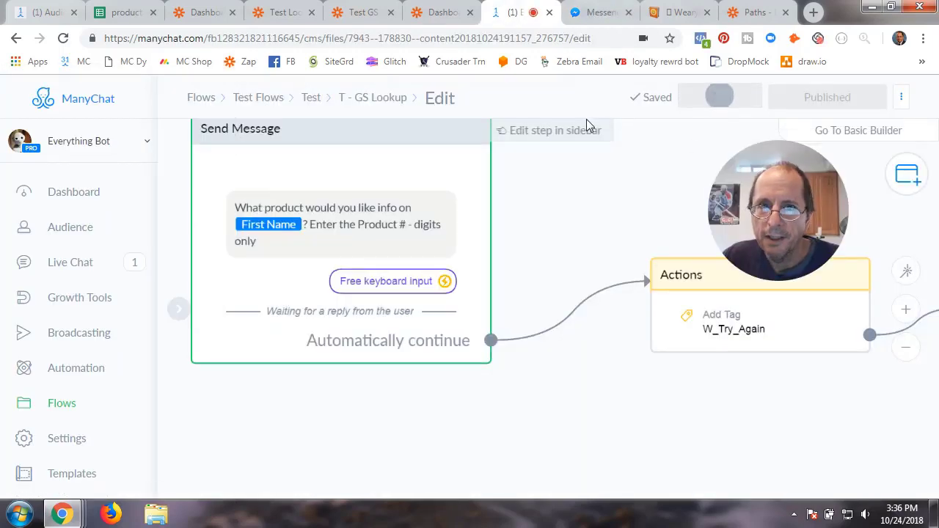
left_click(441, 11)
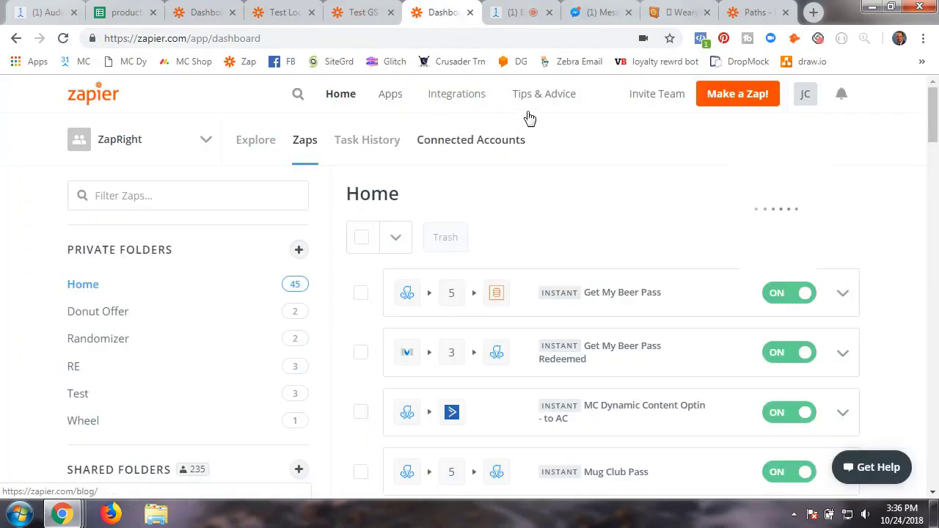
left_click(368, 140)
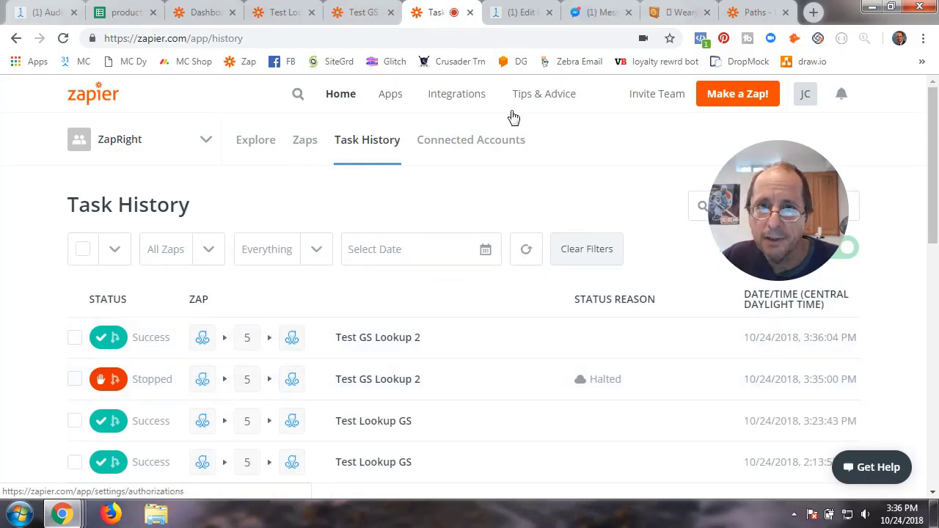
left_click(598, 12)
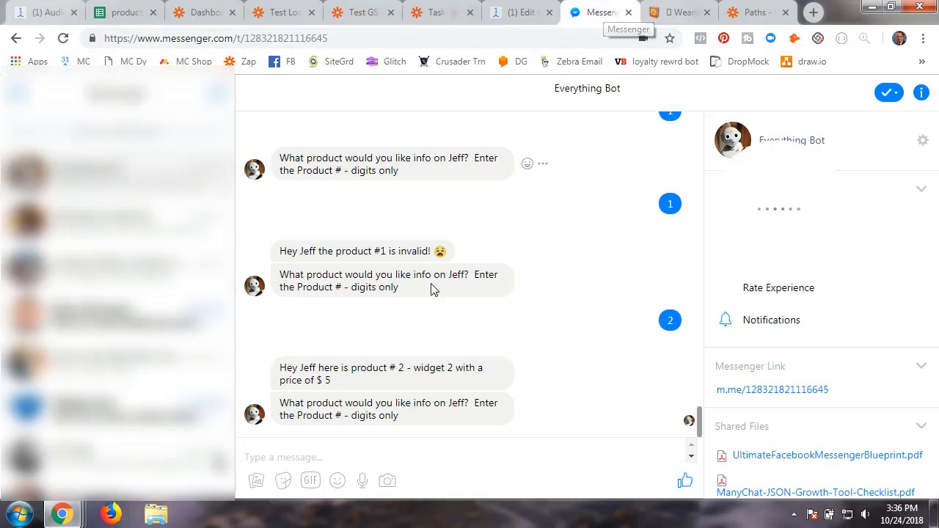
type("1")
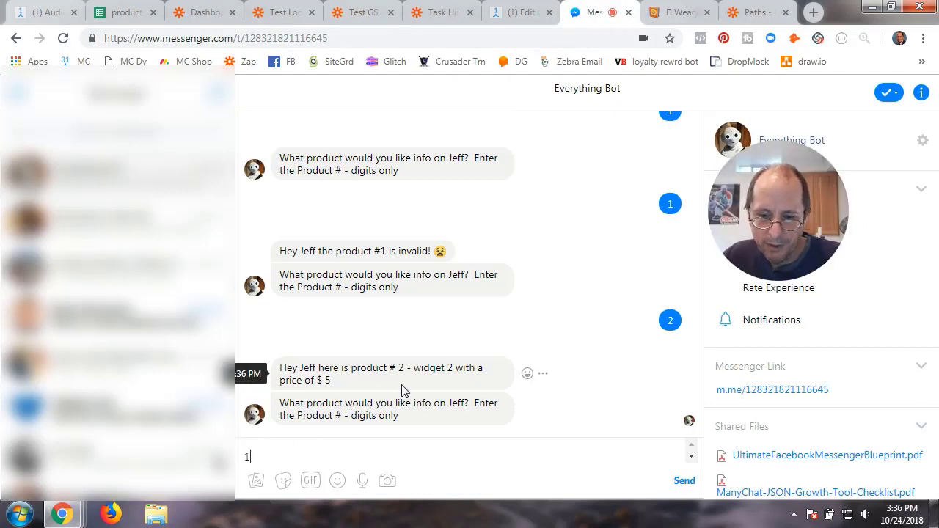
key("Return")
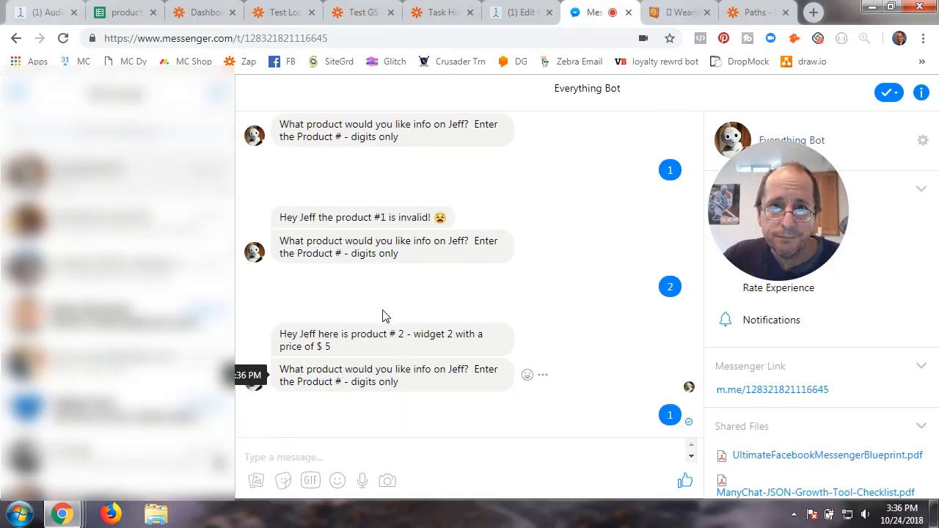
- Return from Zapier's task history to the Zaps list and read the bot's latest reply in Messenger
left_click(433, 12)
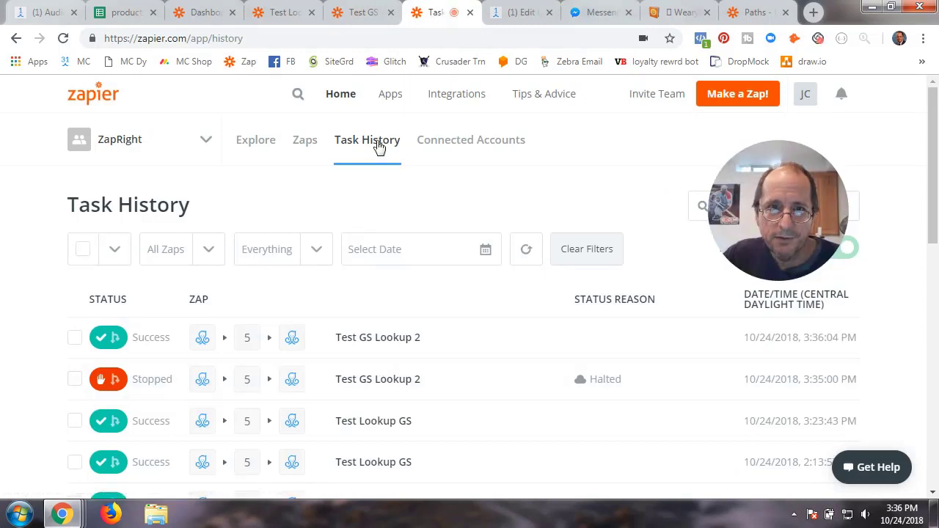
left_click(311, 146)
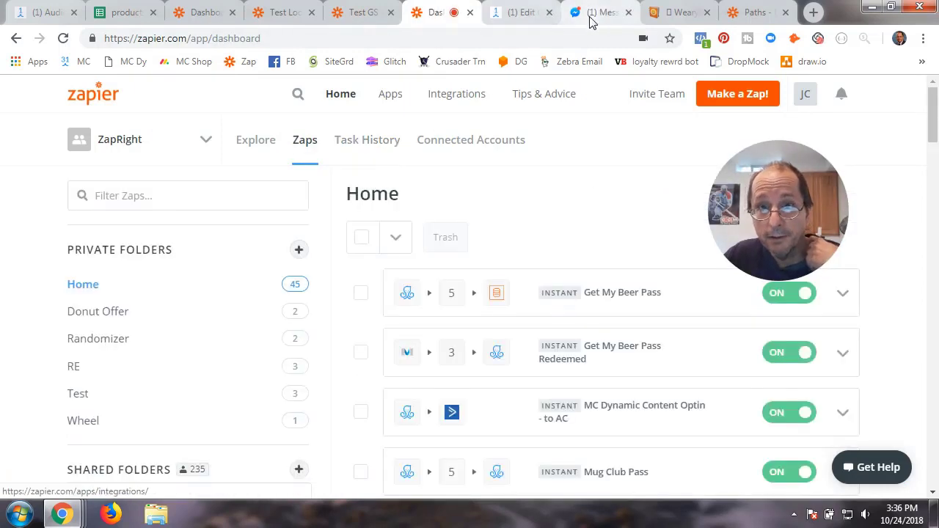
left_click(591, 13)
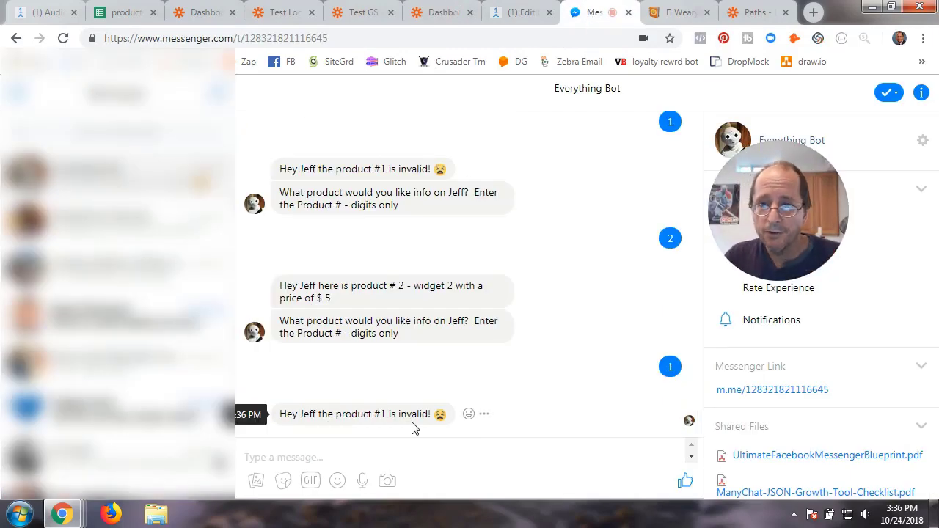
- Review the trigger, spreadsheet lookup and Paths steps of the Test GS Lookup 2 Zap in the Zapier editor
left_click(445, 12)
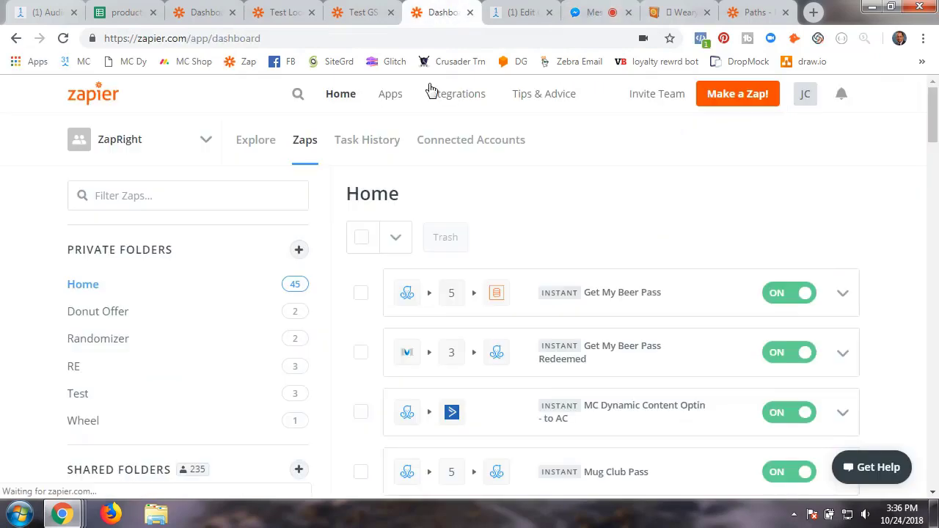
left_click(360, 13)
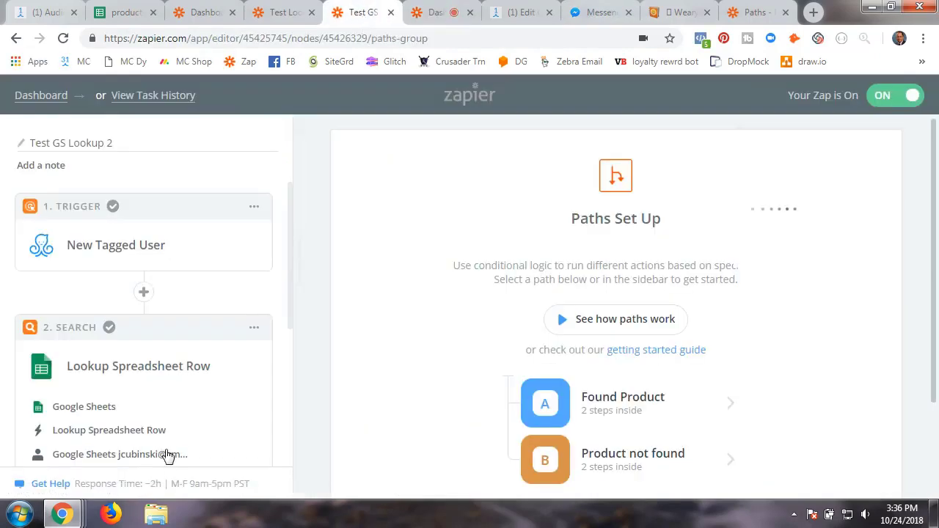
scroll(154, 431, "down", 3)
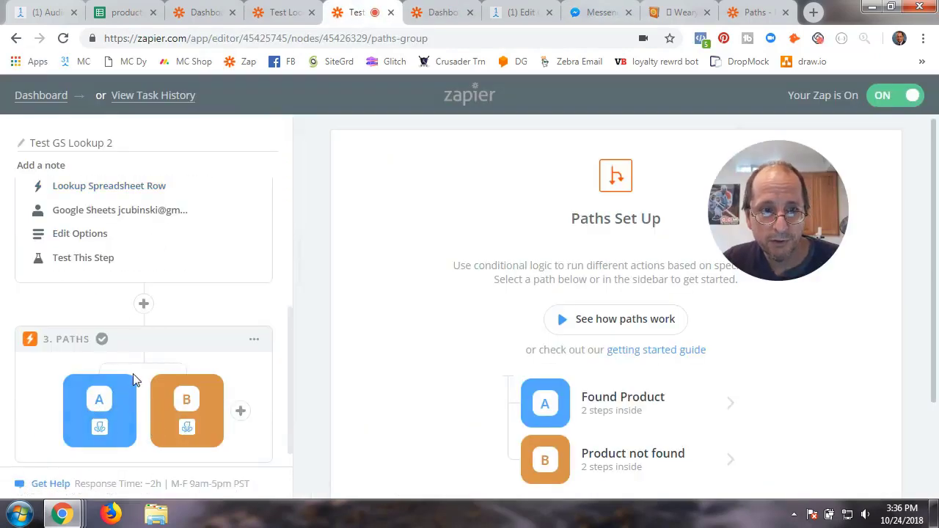
scroll(134, 379, "up", 3)
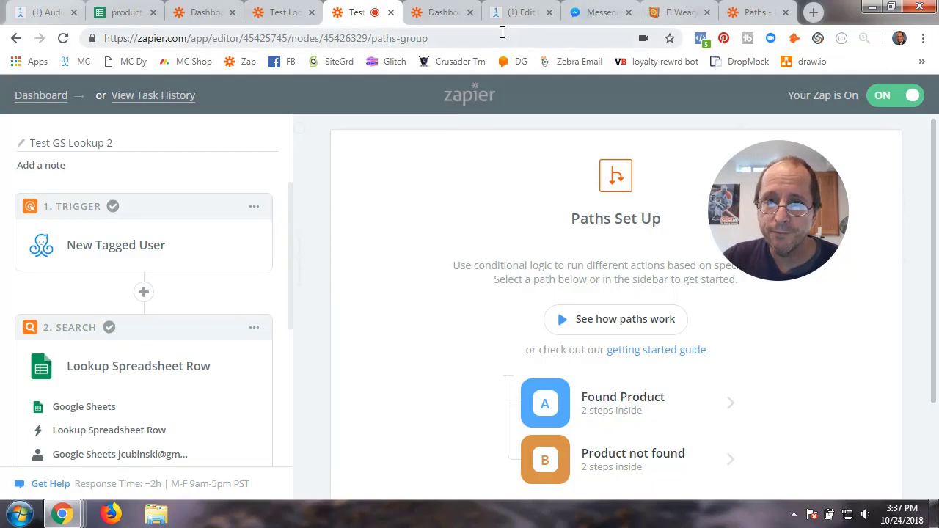
- Open the T - Quiz flow from ManyChat's Test folder and view its questions and connected Actions steps
left_click(521, 16)
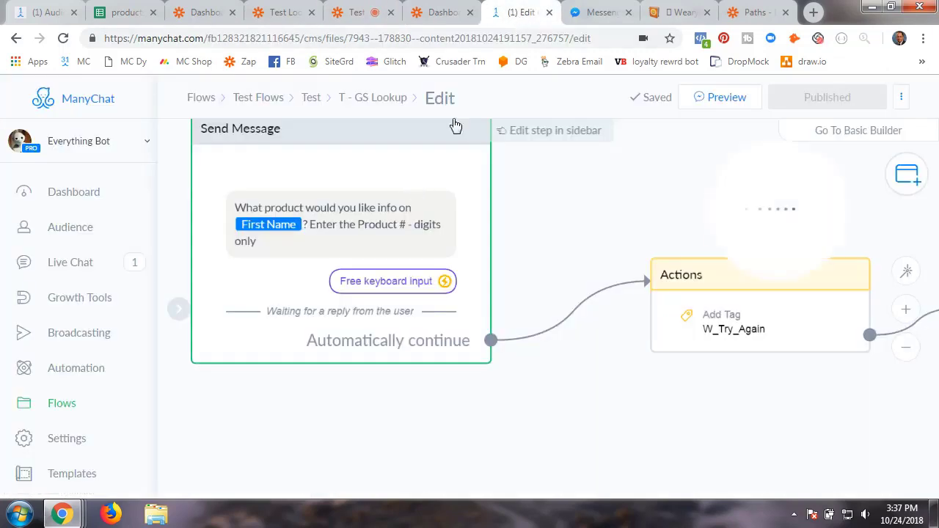
left_click(313, 101)
left_click(420, 328)
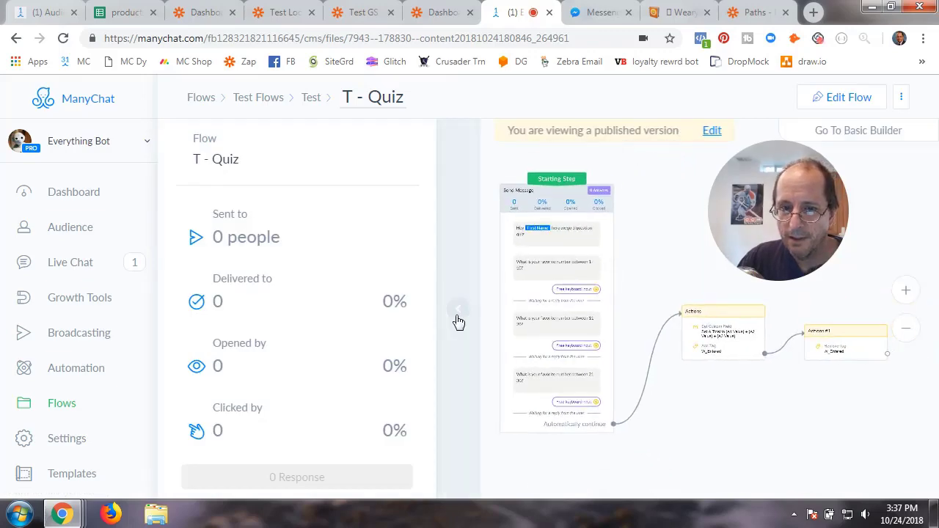
left_click(457, 315)
scroll(459, 354, "up", 3)
left_click_drag(478, 340, 303, 356)
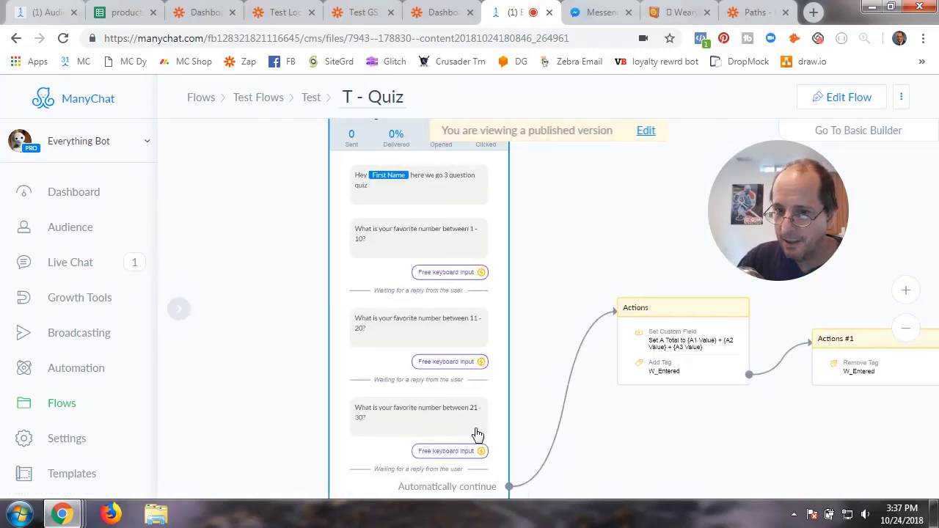
- Open the T - Quiz flow for editing and show the user input settings of the "between 1 - 10" question
left_click(855, 105)
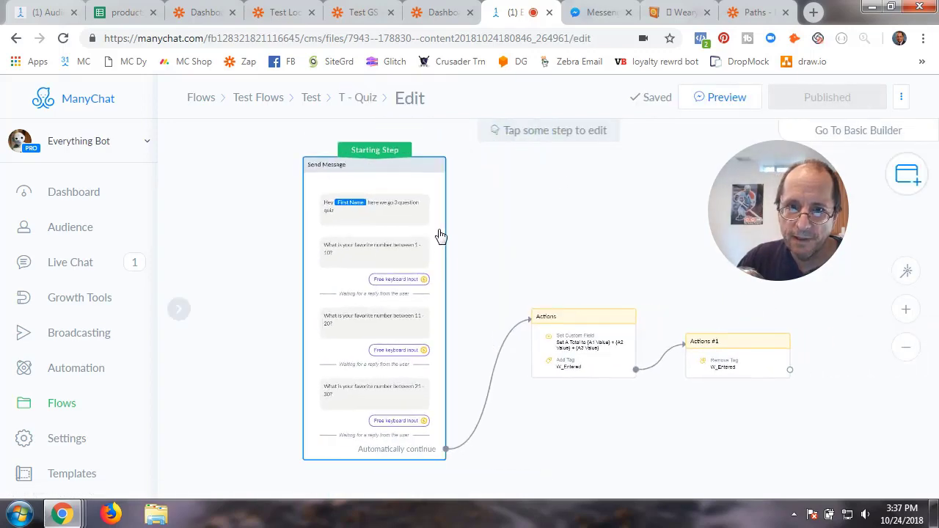
left_click(424, 193)
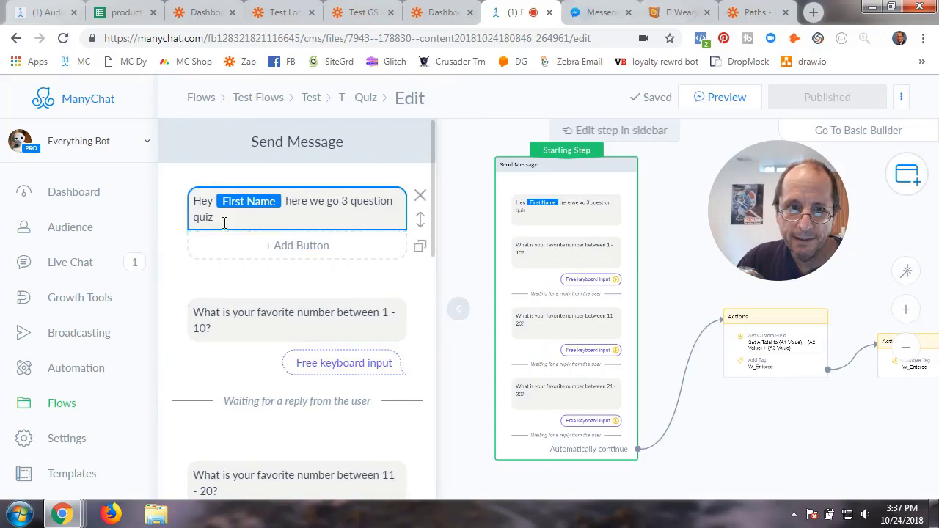
scroll(282, 296, "down", 2)
scroll(282, 296, "up", 2)
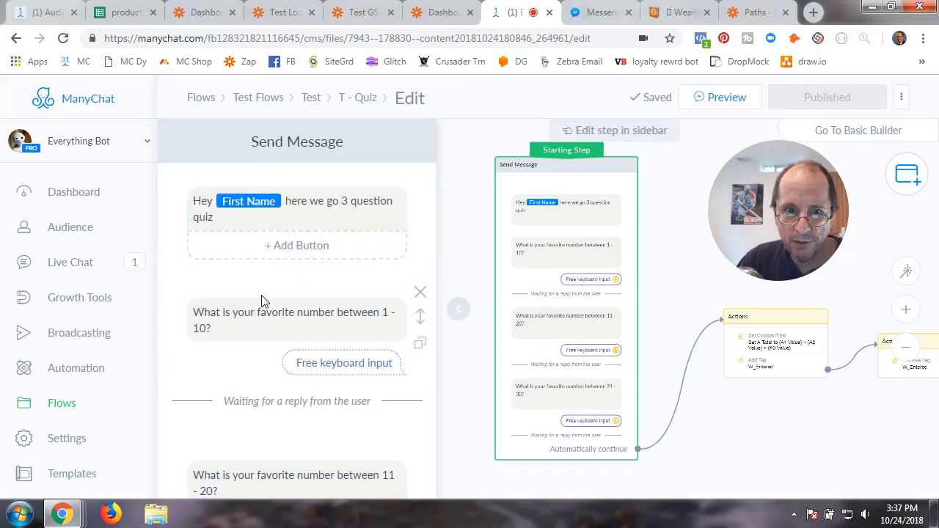
scroll(262, 308, "down", 2)
left_click(304, 209)
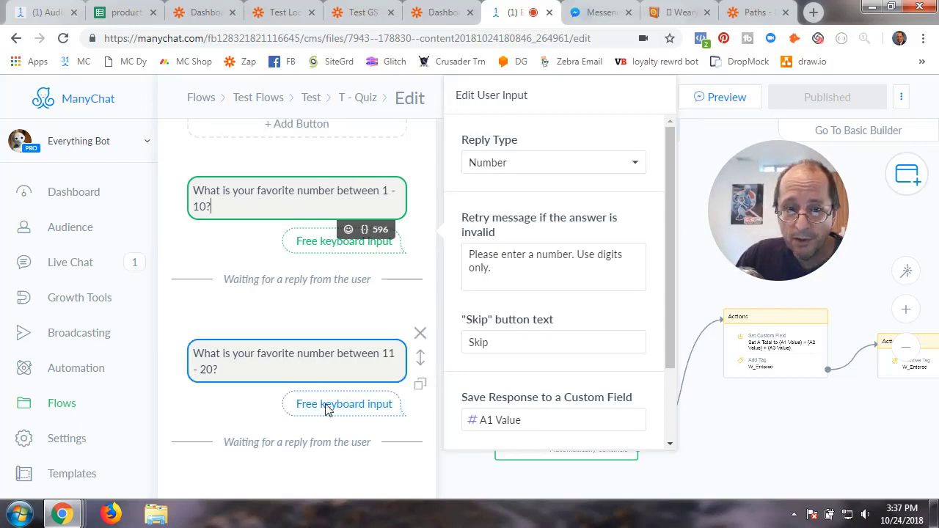
- Look through the quiz message's content blocks and examine the 1 - 10 question's reply type, retry message and custom field
scroll(325, 405, "down", 5)
scroll(305, 484, "down", 2)
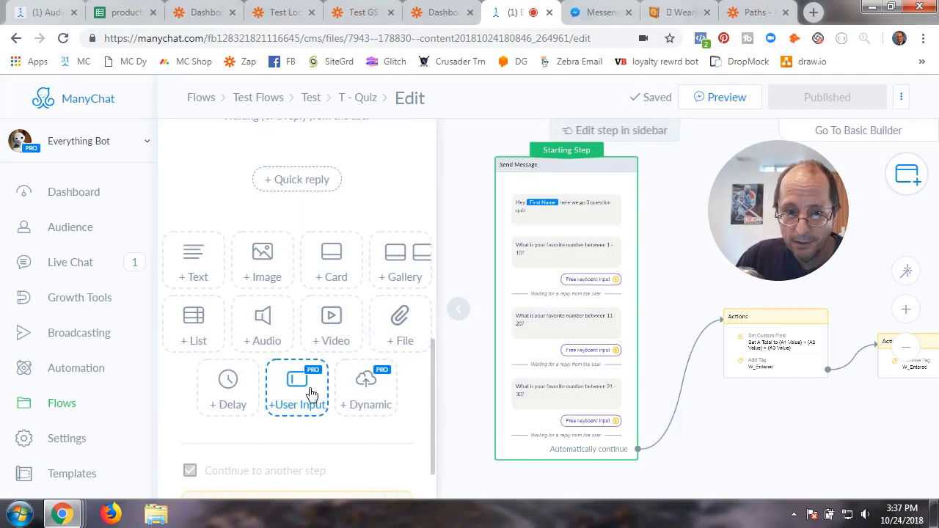
scroll(312, 400, "up", 10)
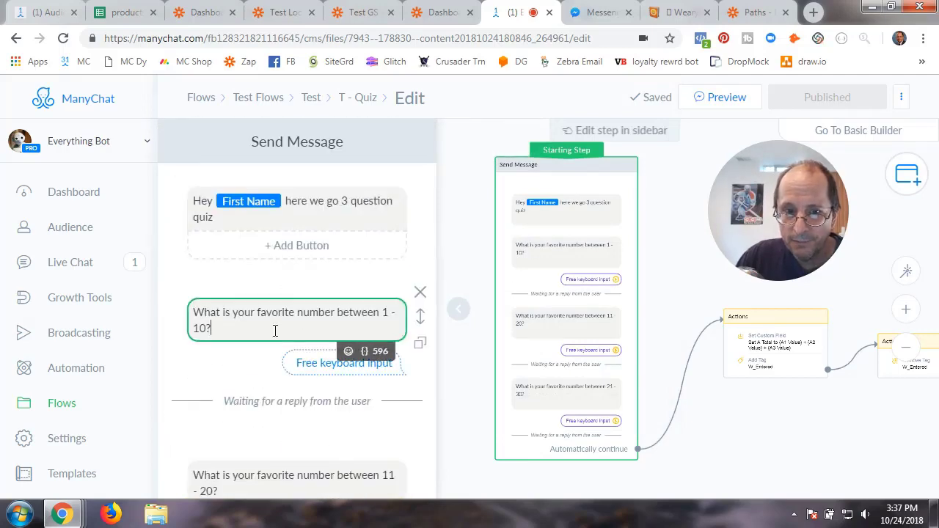
left_click(325, 330)
scroll(499, 457, "down", 1)
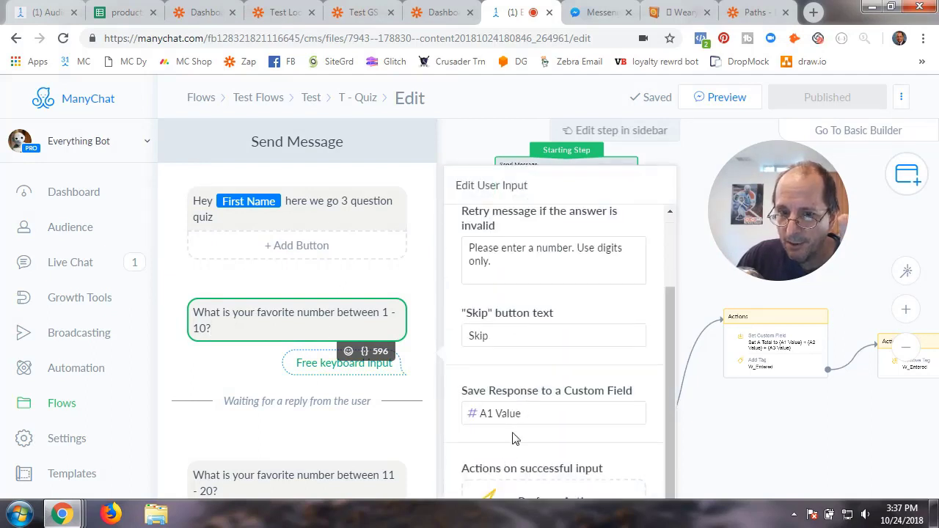
scroll(533, 432, "up", 1)
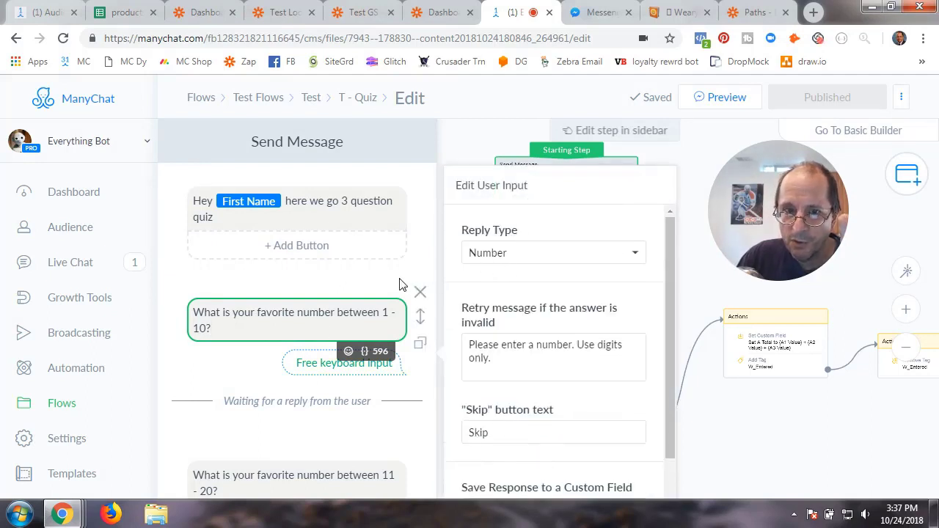
- Examine the user input settings of the "11 - 20" and "21 - 30" questions, including the custom fields that save the responses
scroll(352, 323, "down", 3)
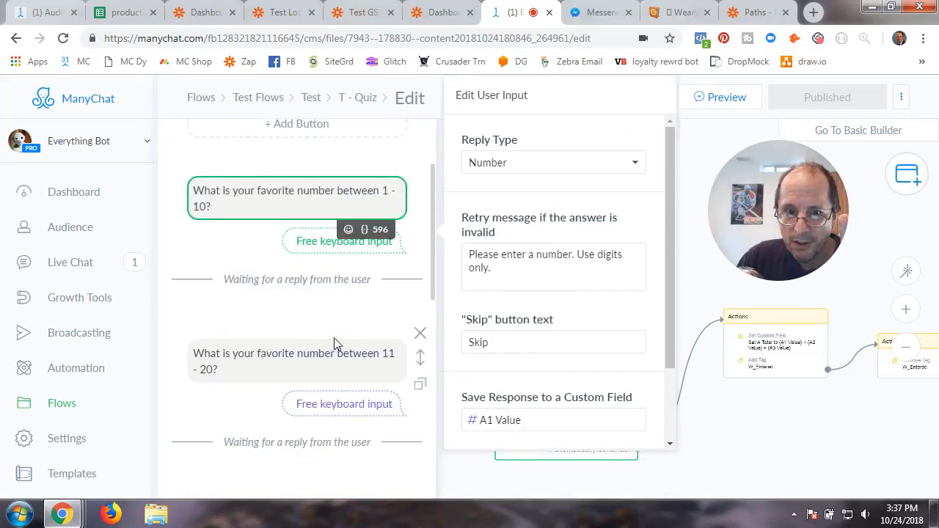
scroll(329, 349, "down", 1)
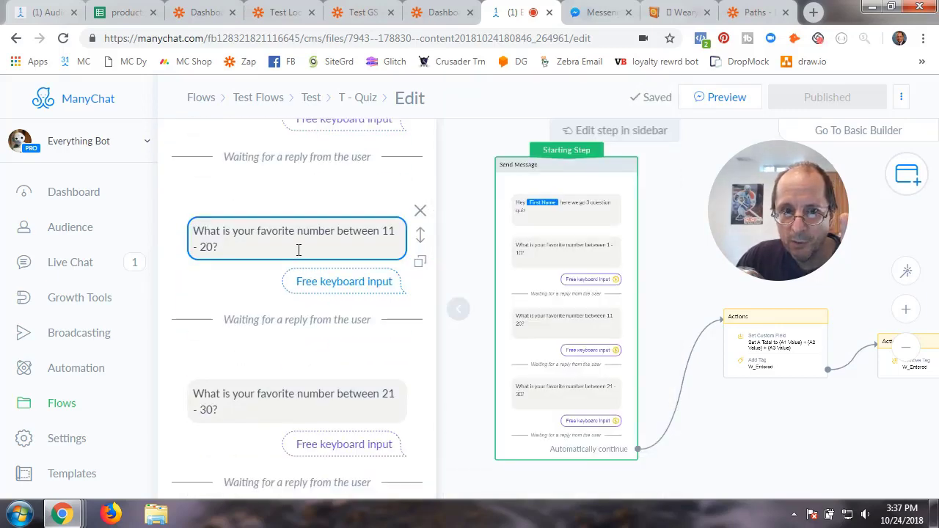
left_click(299, 252)
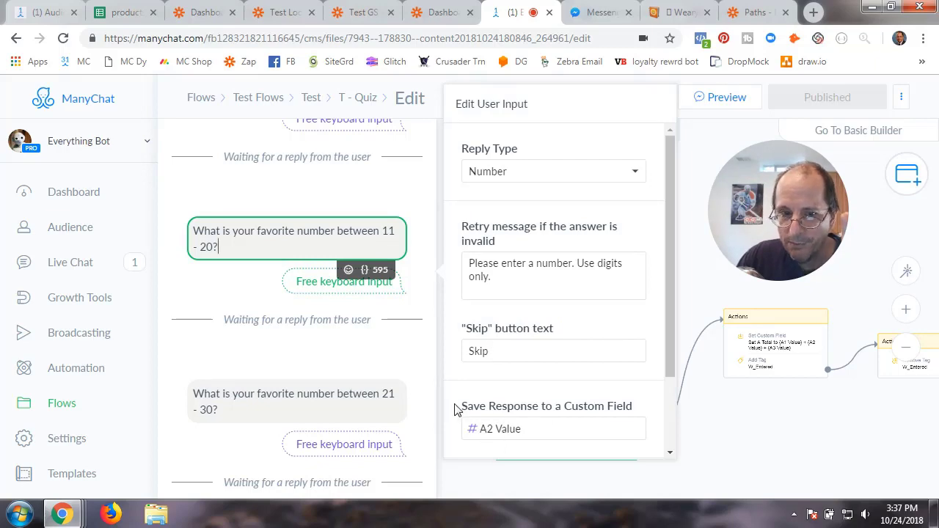
scroll(331, 391, "down", 3)
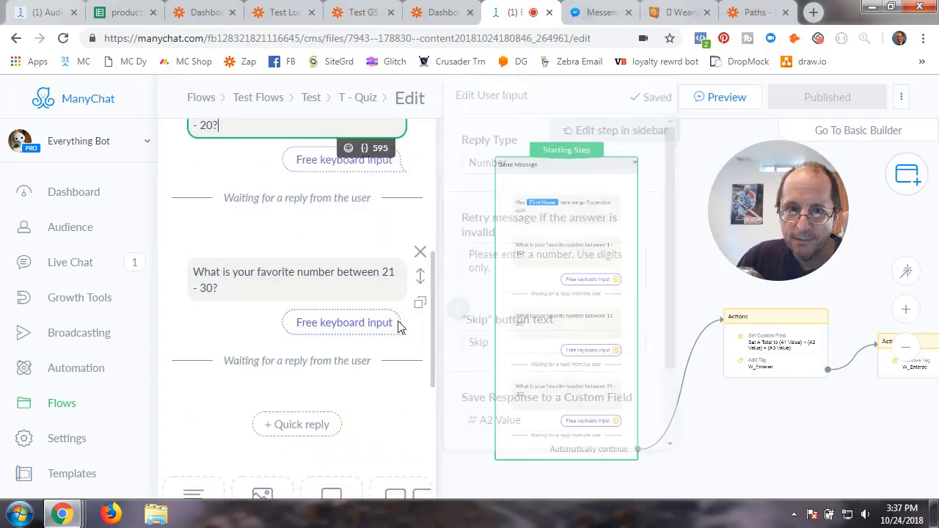
left_click(301, 282)
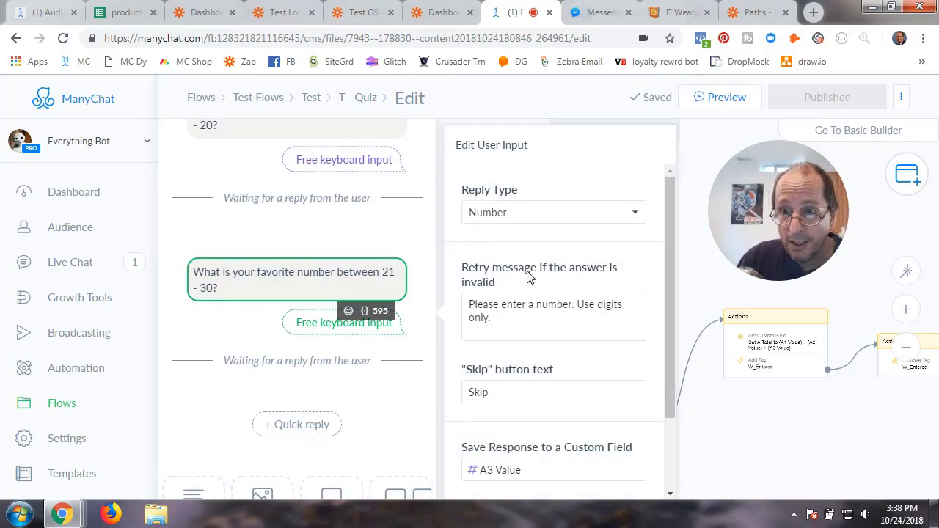
scroll(528, 275, "down", 2)
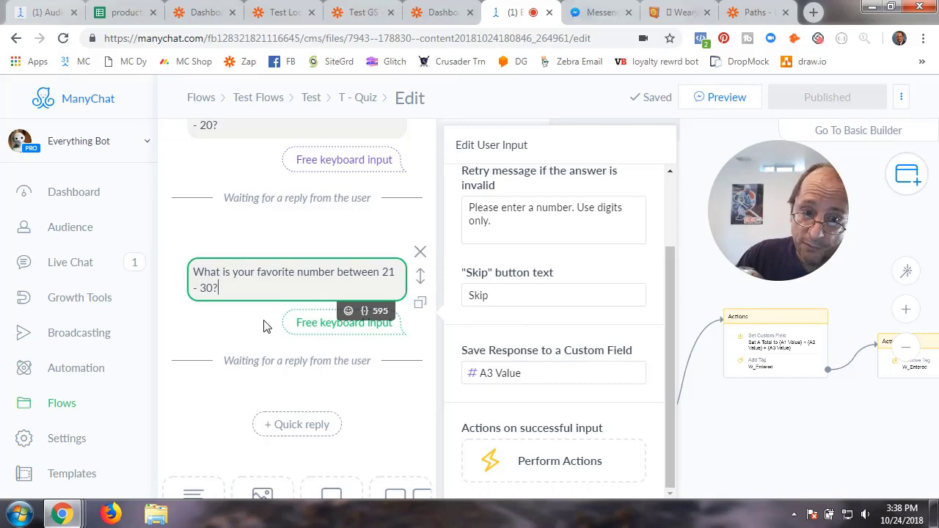
scroll(266, 326, "down", 5)
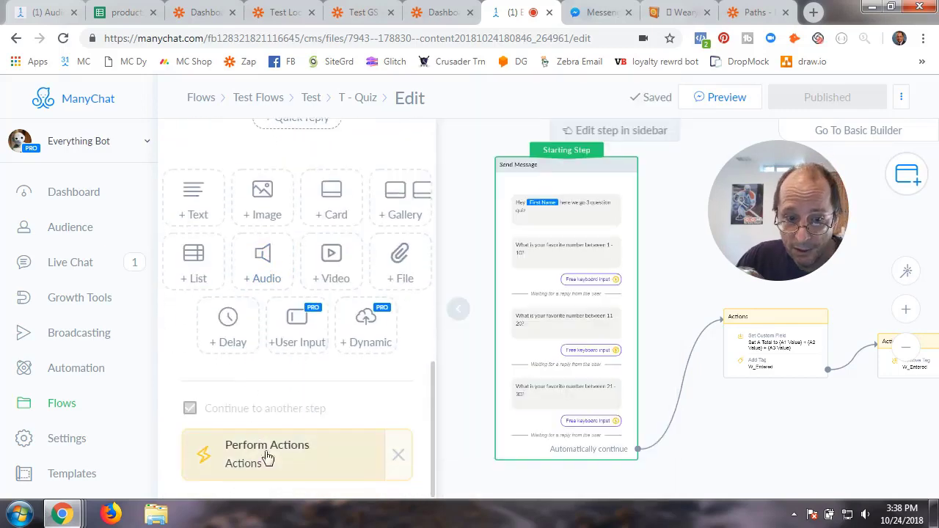
- Open the first Actions step and examine the A Total custom field's operation choices and formula, keeping Use Custom Formula
left_click(459, 311)
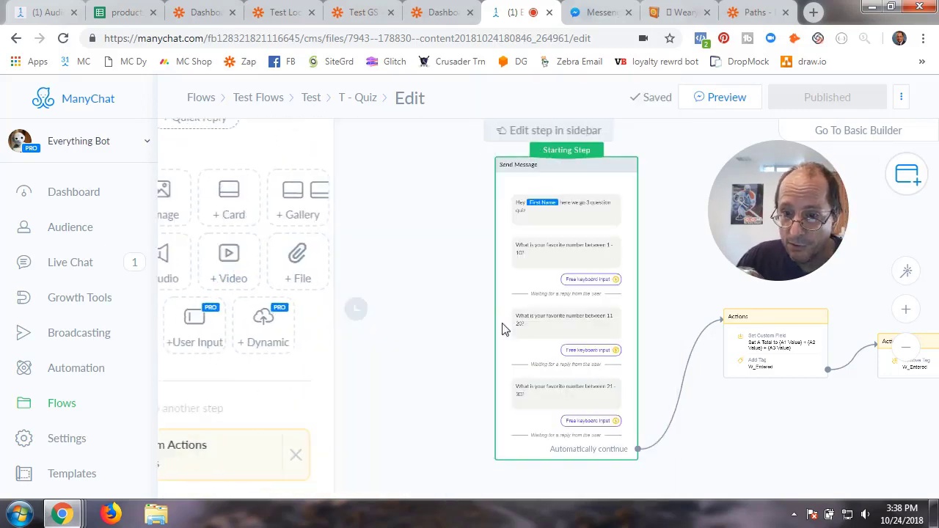
left_click(796, 353)
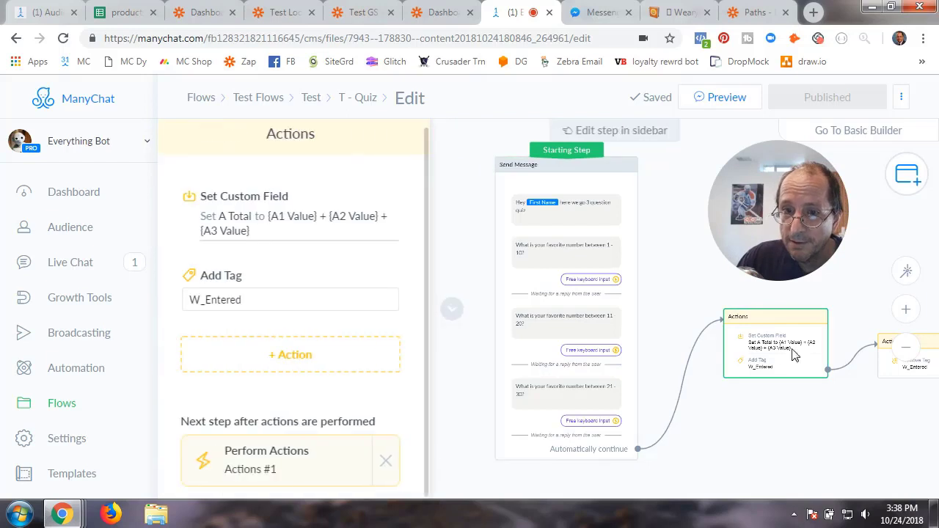
left_click(272, 236)
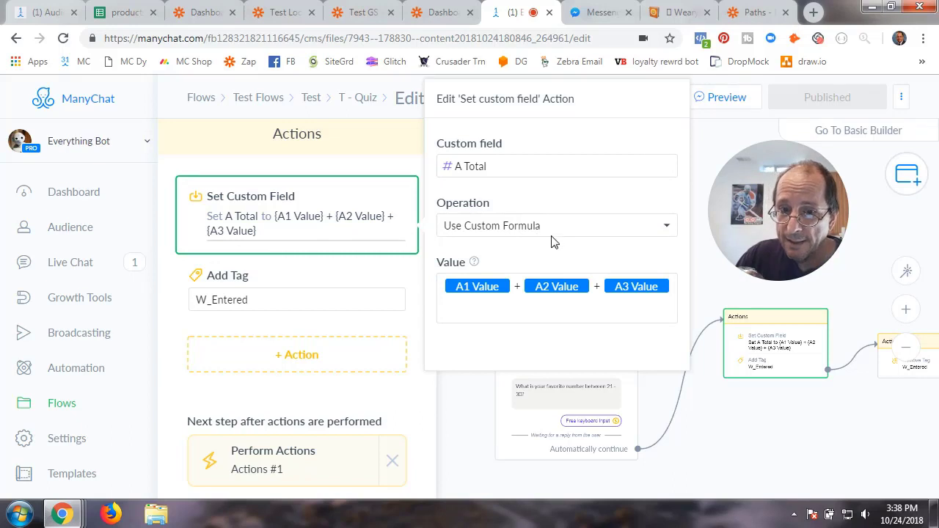
left_click(586, 234)
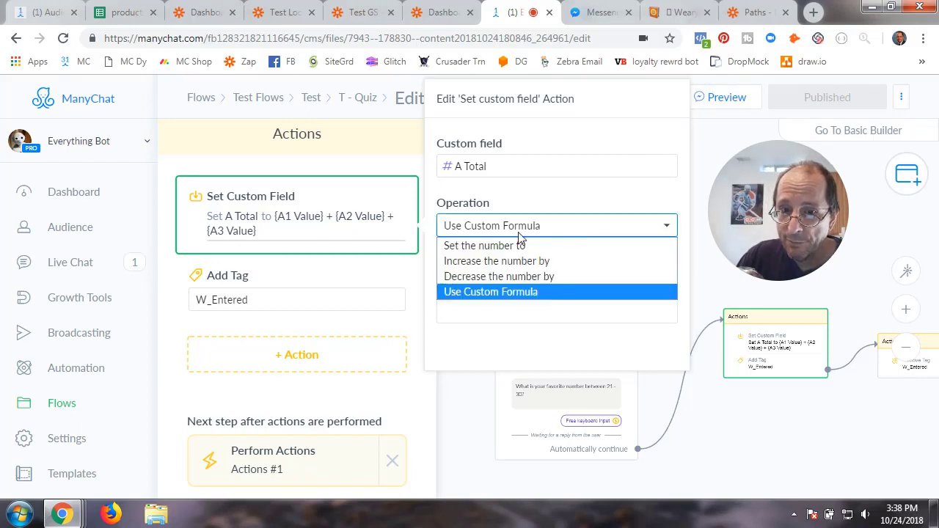
left_click(513, 293)
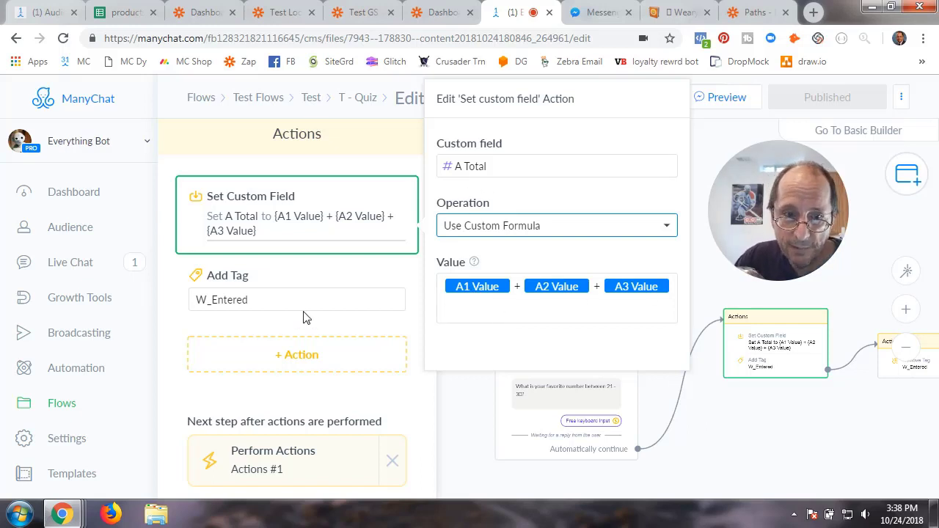
left_click(269, 324)
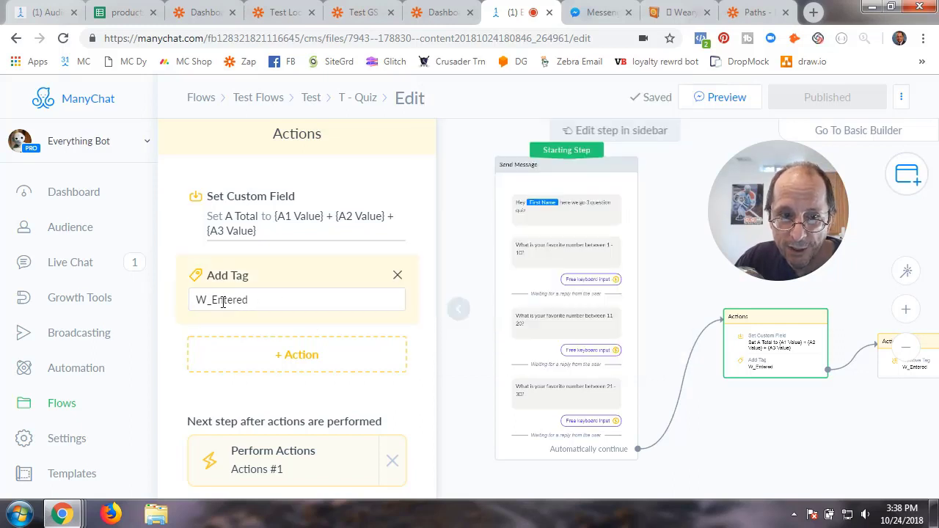
- Hide the step editor and inspect the connected Actions and Actions #1 steps up close on the flow canvas
left_click(459, 309)
left_click_drag(649, 406, 429, 377)
scroll(430, 377, "up", 5)
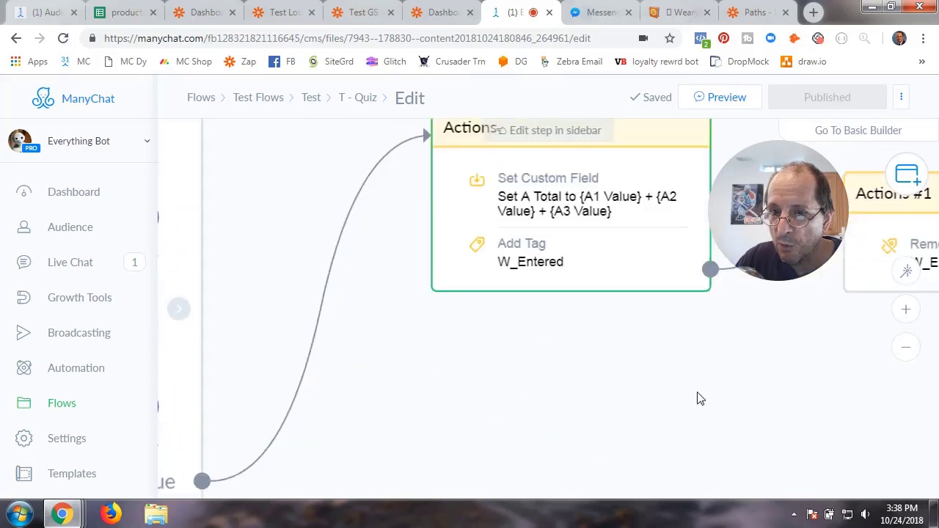
left_click_drag(697, 398, 394, 465)
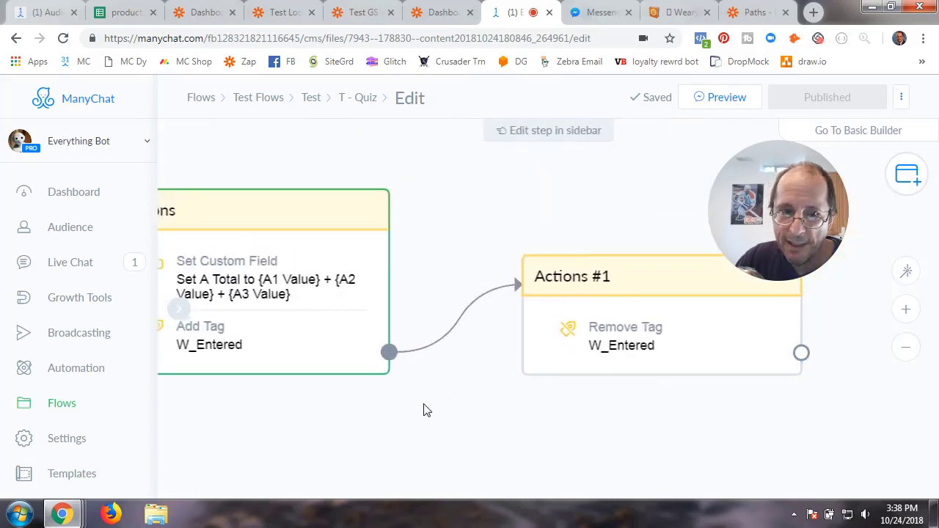
left_click_drag(363, 413, 518, 415)
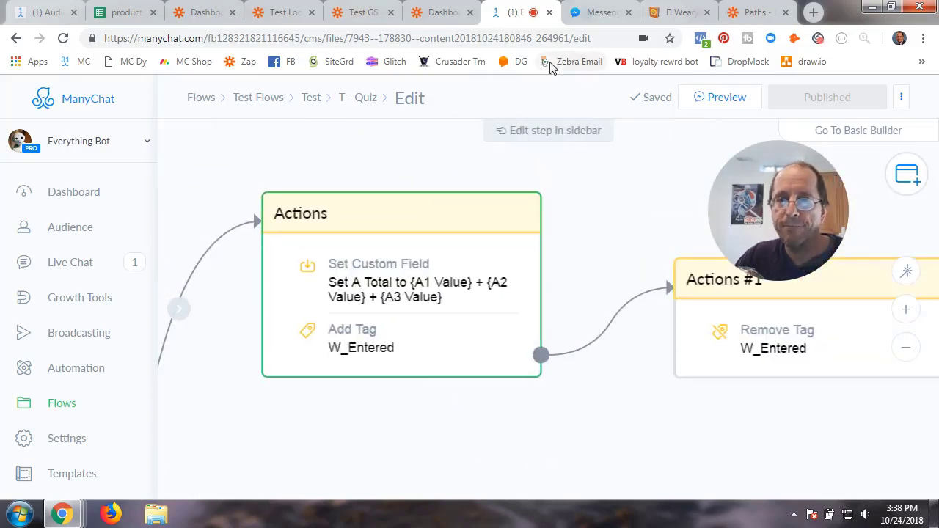
- Switch to Zapier, open the test path Zap from the dashboard's Test folder and show its New Tagged User trigger's tag setting
left_click(288, 17)
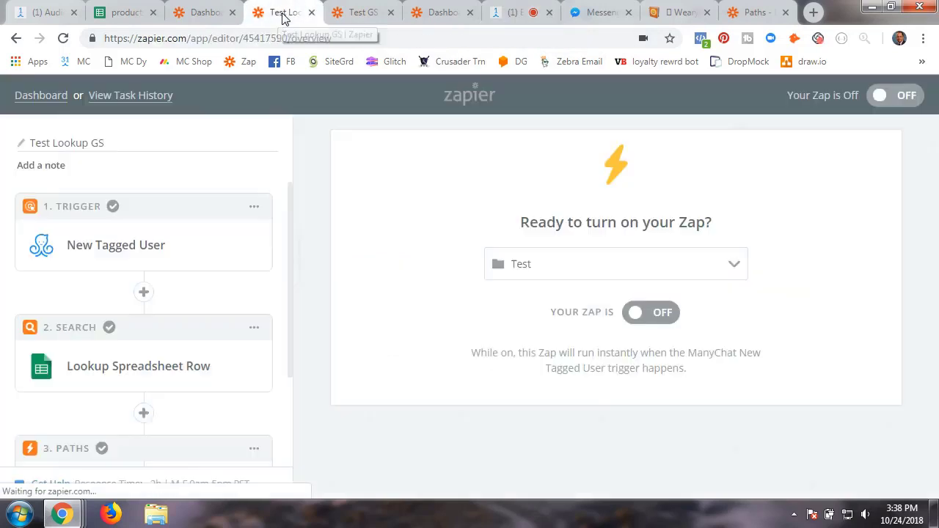
left_click(42, 96)
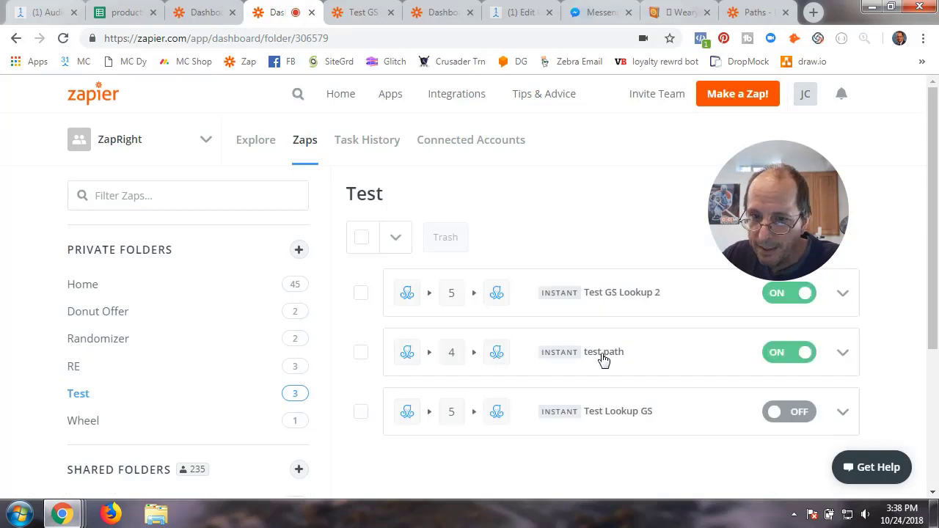
left_click(594, 353)
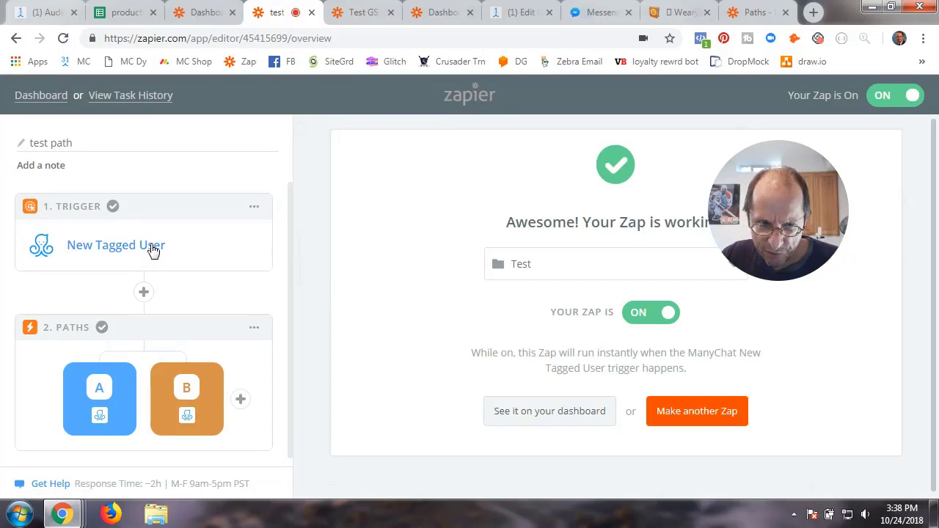
left_click(151, 250)
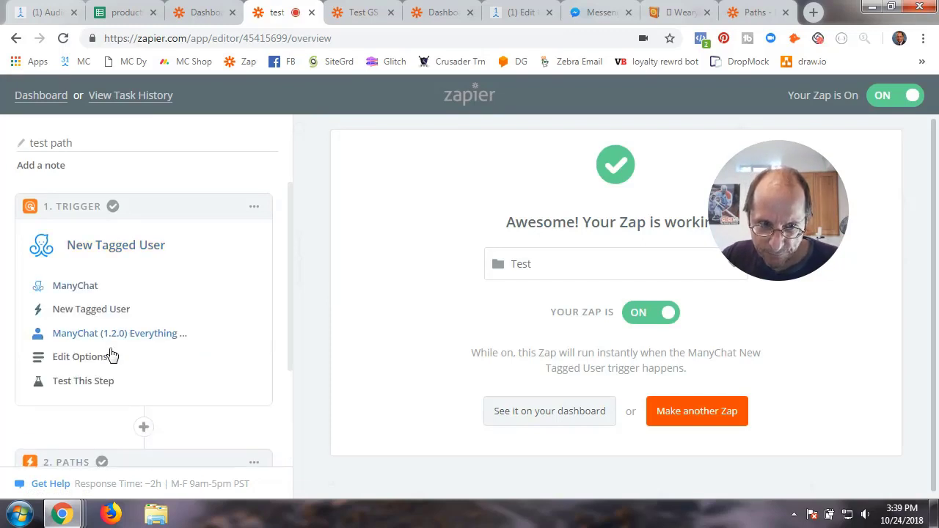
left_click(95, 363)
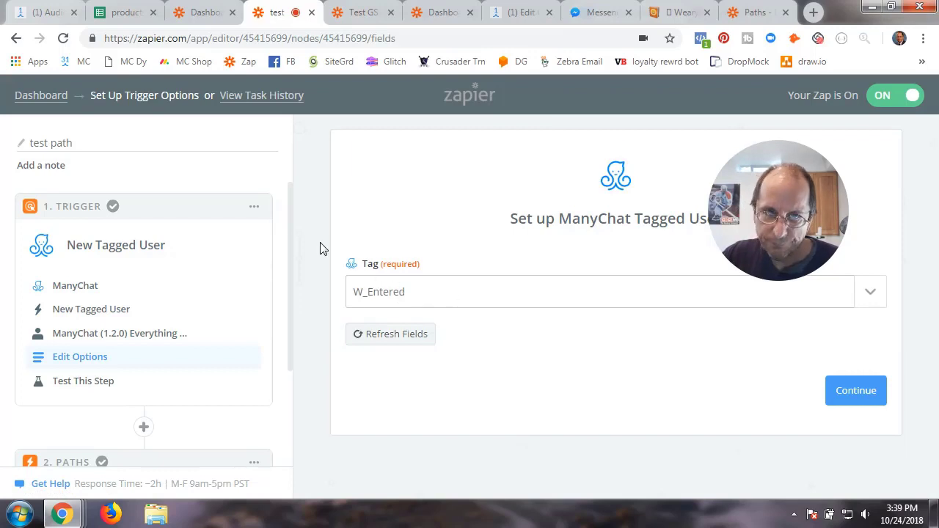
- Open path A of the Zap, continue past its name and examine the rules that decide when it runs
scroll(233, 336, "down", 2)
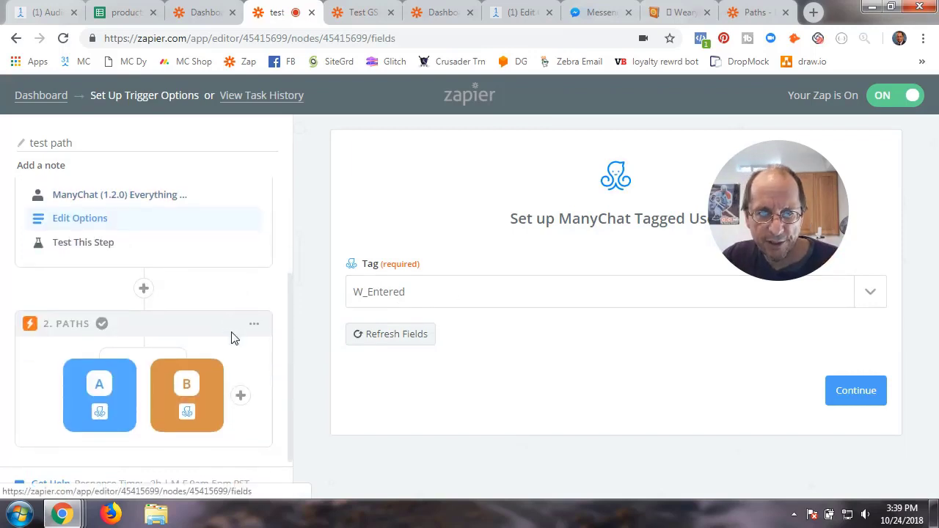
left_click(112, 394)
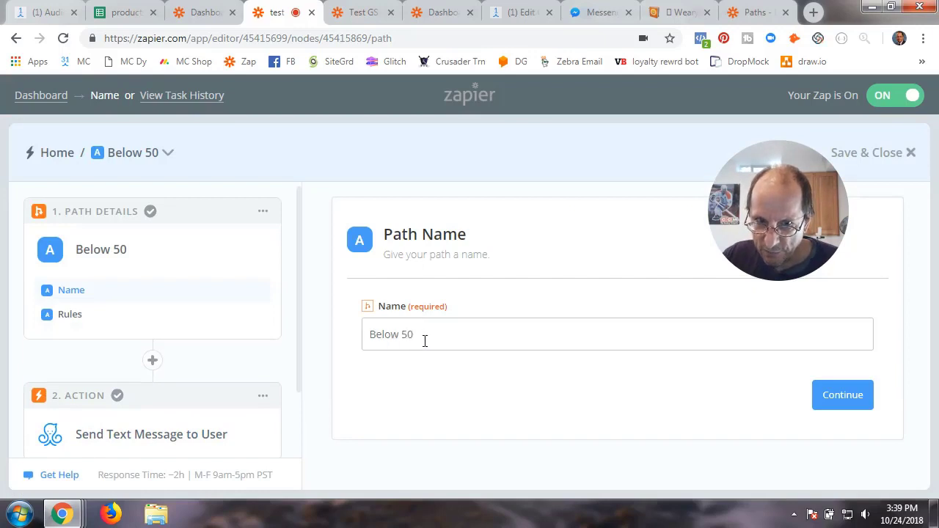
left_click(838, 402)
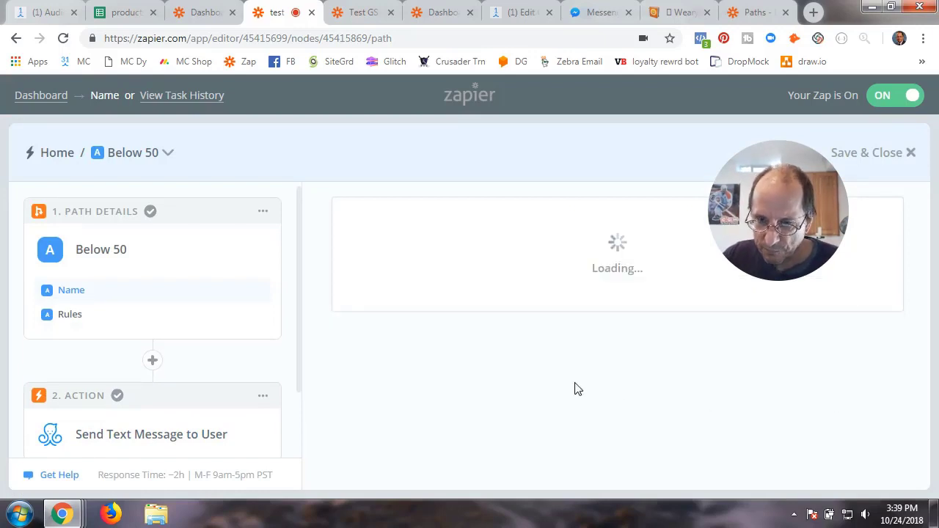
scroll(524, 366, "down", 1)
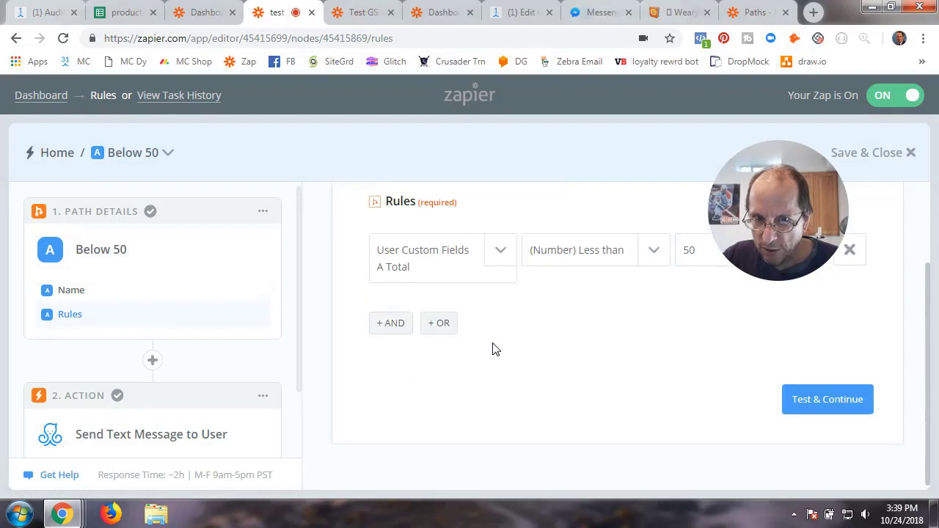
scroll(484, 352, "up", 2)
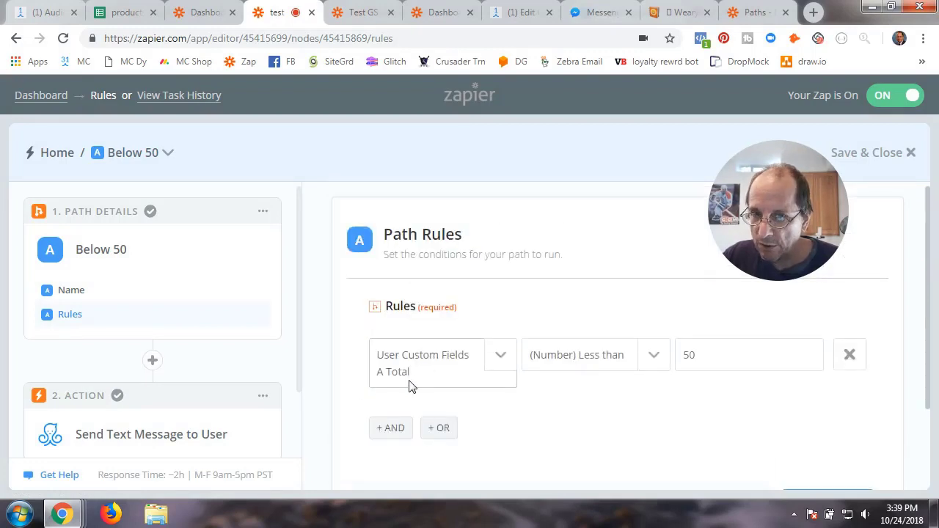
scroll(741, 443, "down", 2)
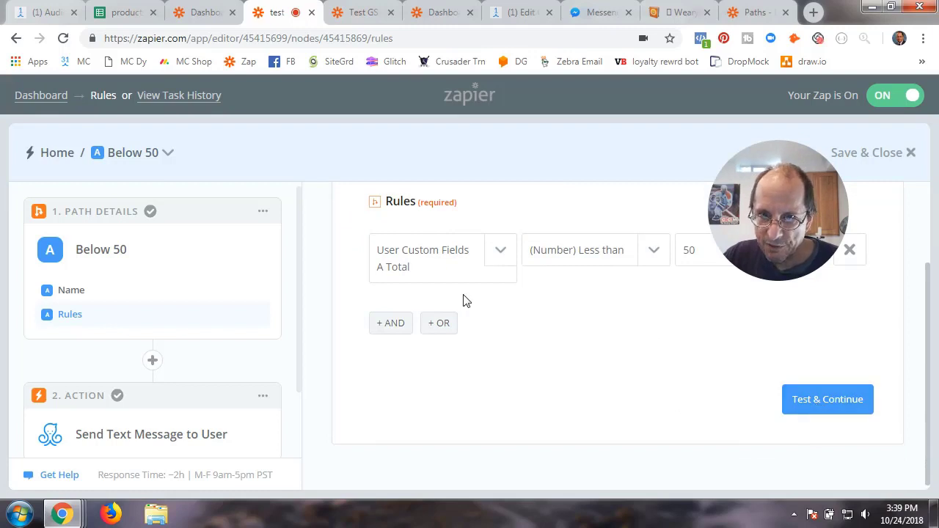
scroll(185, 437, "down", 1)
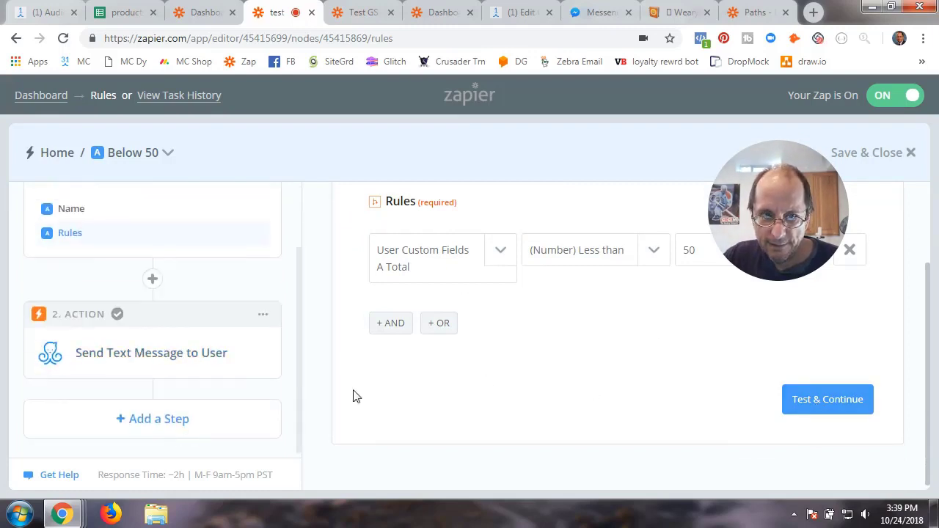
- Review the message template of path A's Send Text Message to User action, and save and close the path
left_click(182, 348)
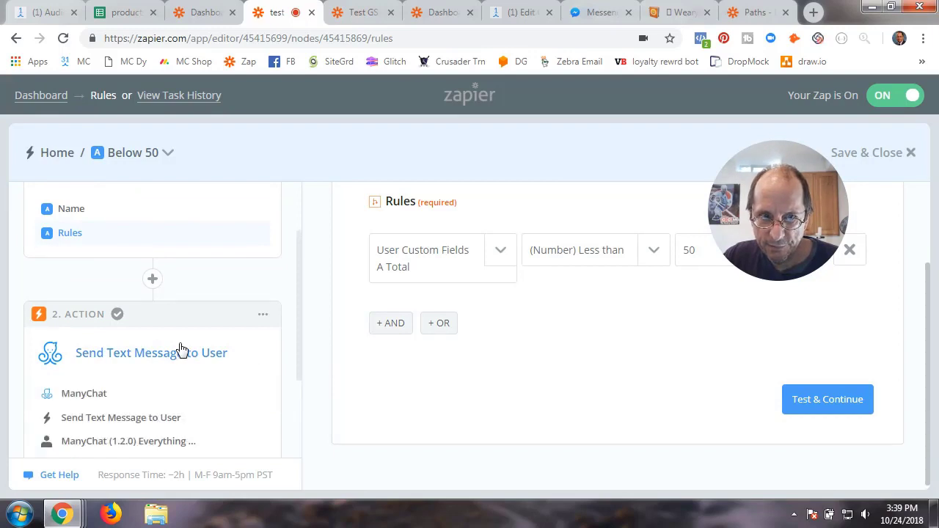
scroll(169, 379, "down", 2)
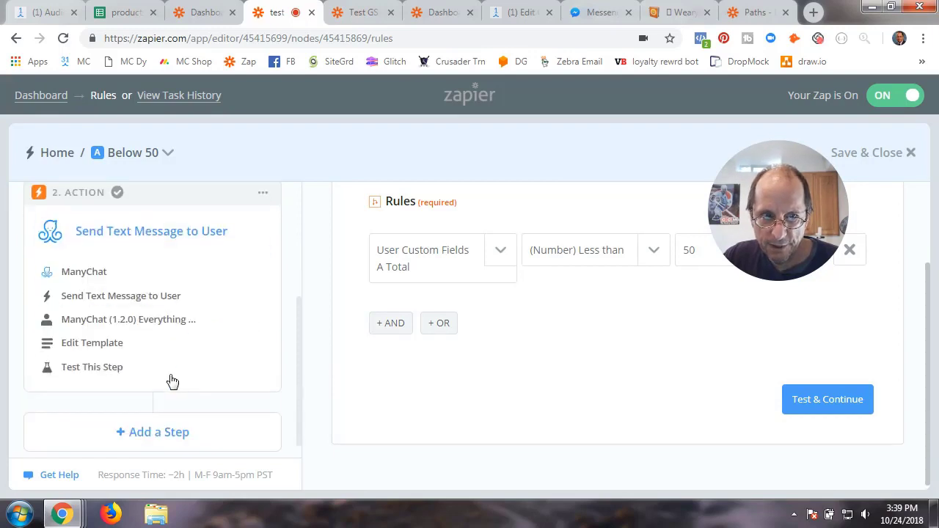
left_click(105, 342)
scroll(513, 374, "down", 2)
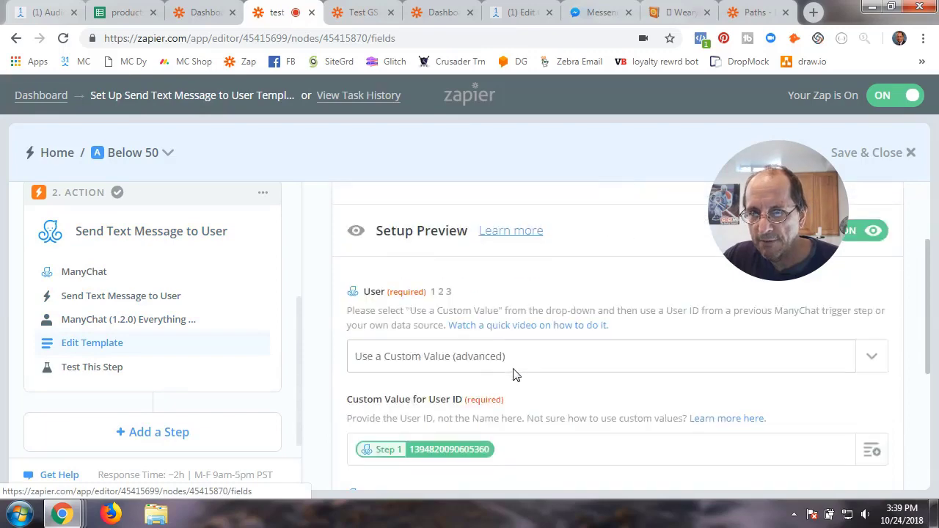
scroll(561, 360, "up", 2)
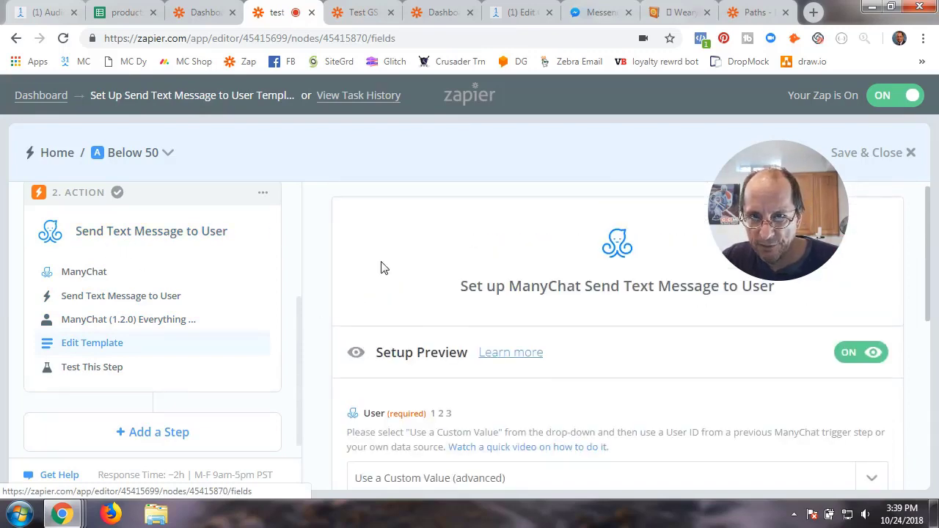
scroll(577, 404, "down", 4)
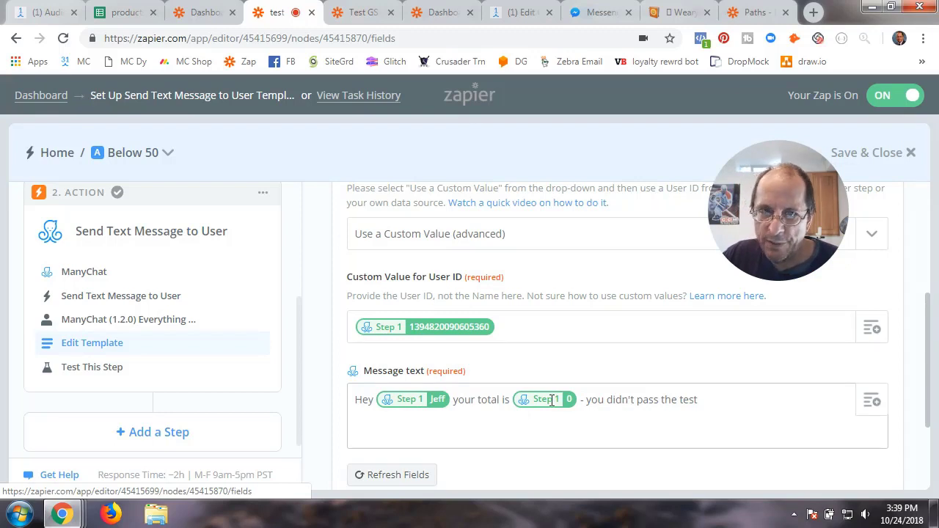
scroll(194, 391, "up", 3)
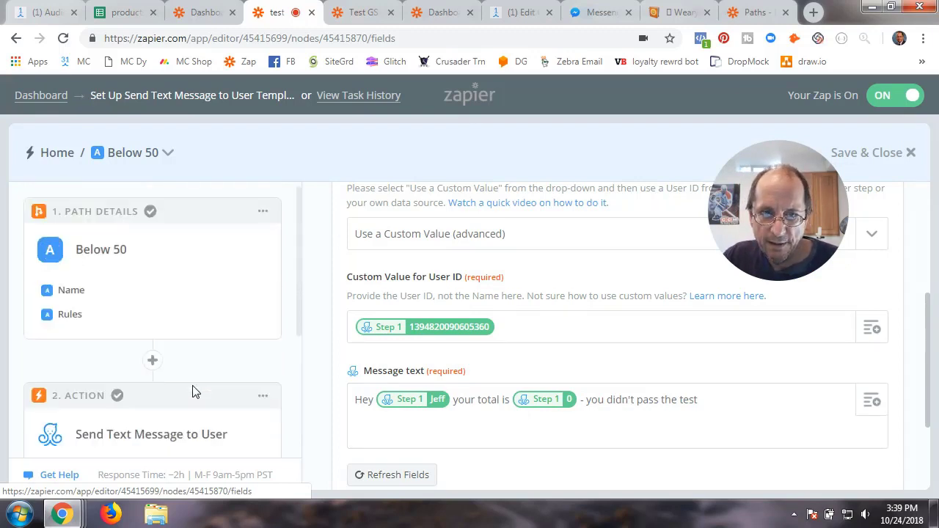
scroll(194, 391, "down", 3)
left_click(844, 149)
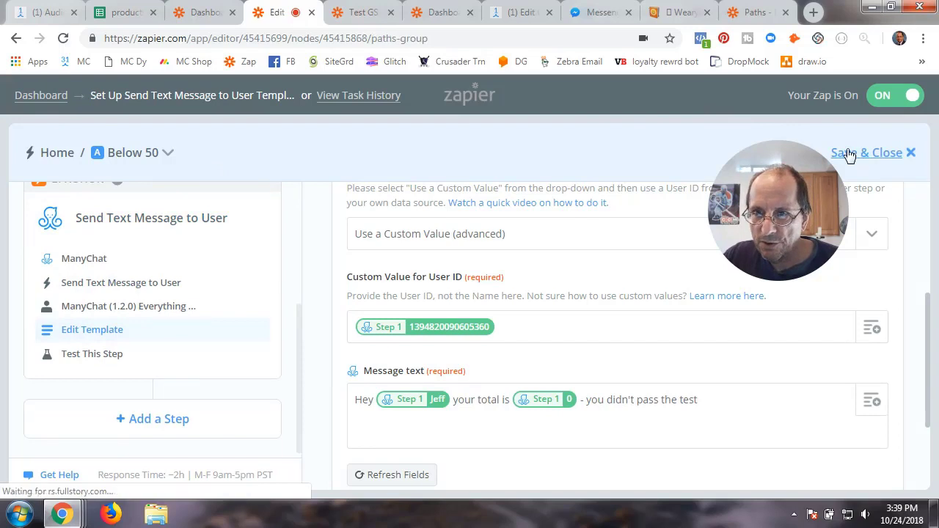
- Open path B of the Zap, continue past its name, and examine and continue through its rules
scroll(202, 388, "down", 2)
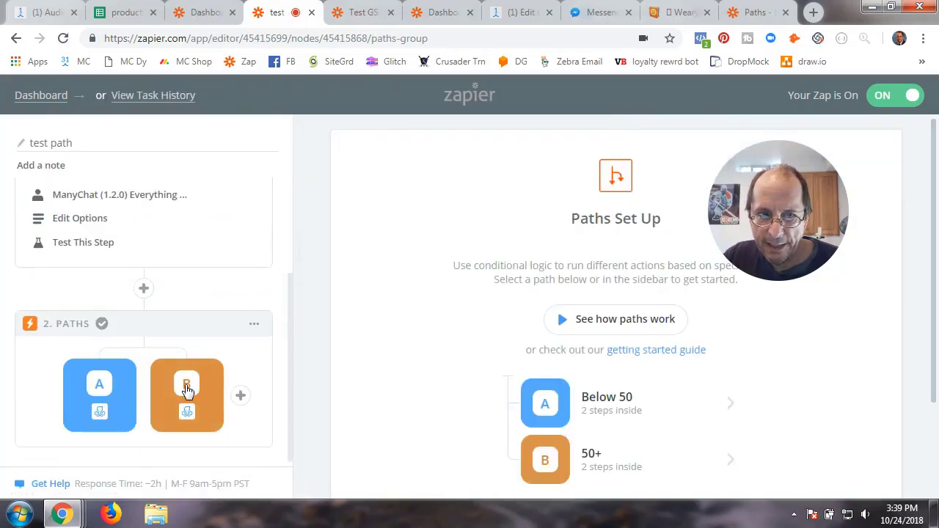
left_click(189, 387)
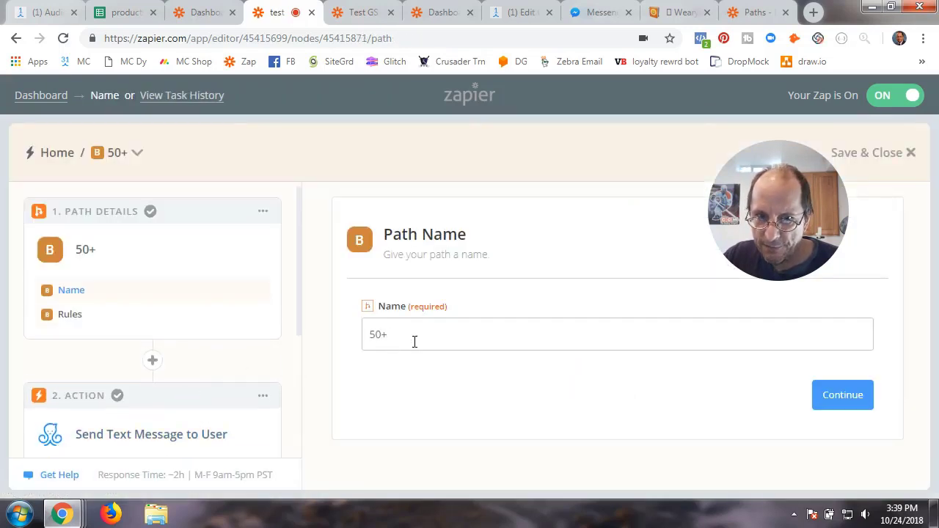
left_click(828, 400)
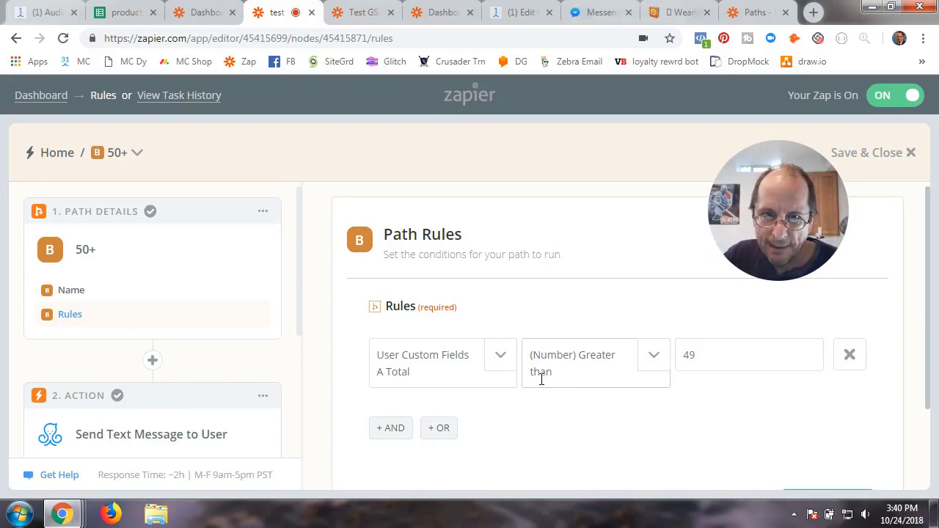
scroll(367, 407, "down", 3)
left_click(817, 408)
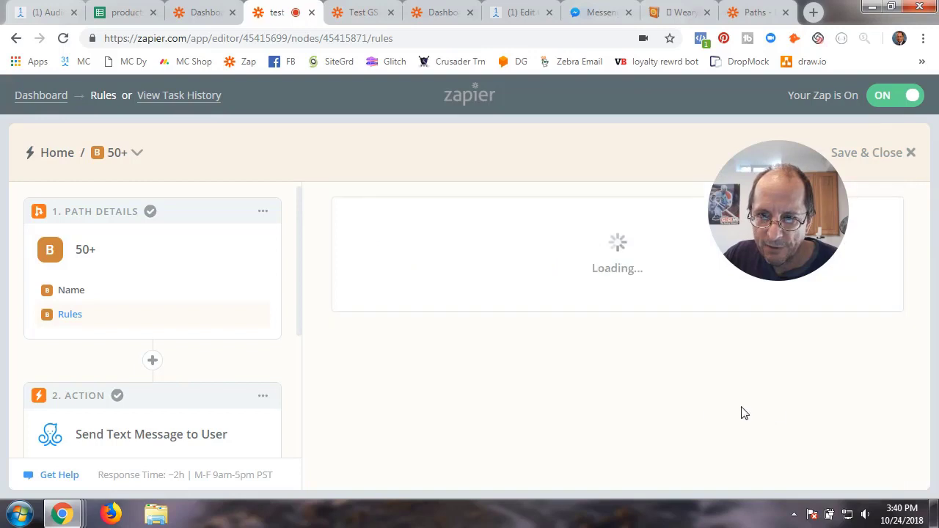
scroll(550, 407, "down", 3)
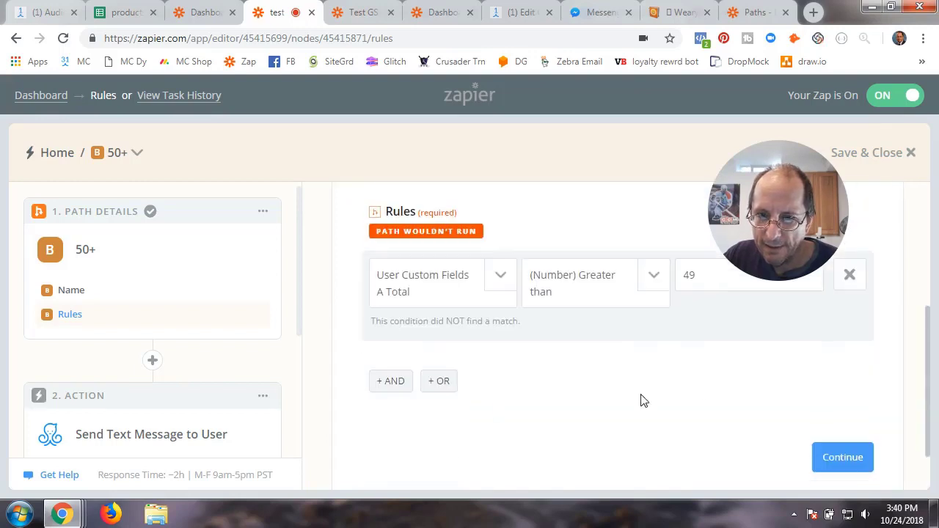
left_click(822, 465)
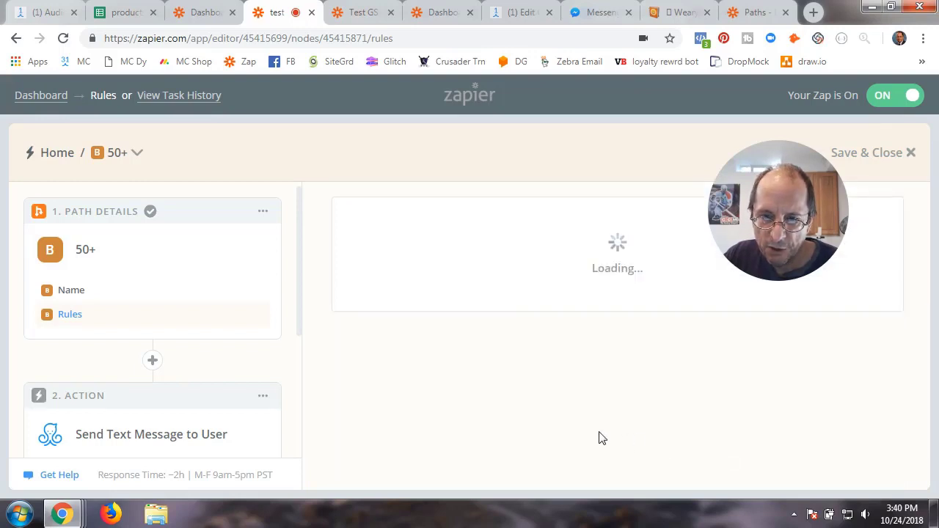
- Continue through path B's Send Text Message to User action, keeping its ManyChat account, and review its message template
left_click(396, 390)
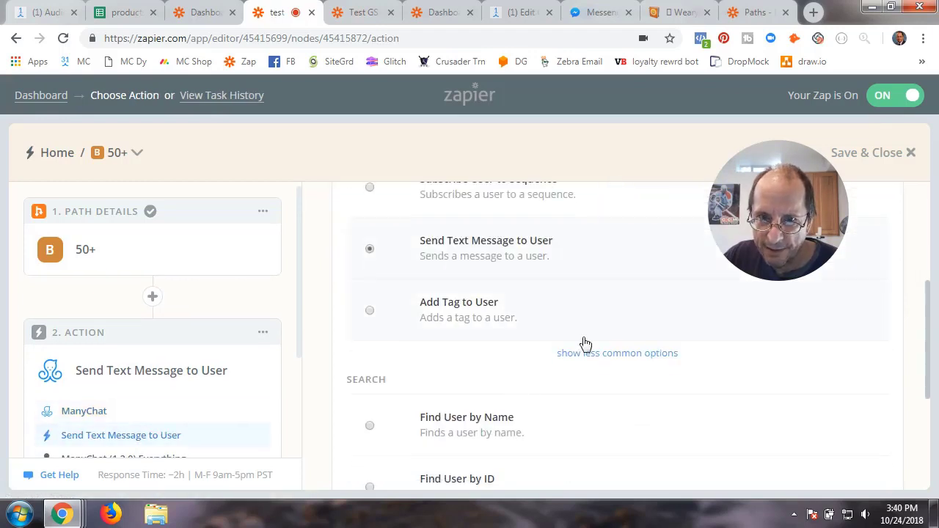
scroll(587, 345, "down", 2)
scroll(883, 473, "down", 2)
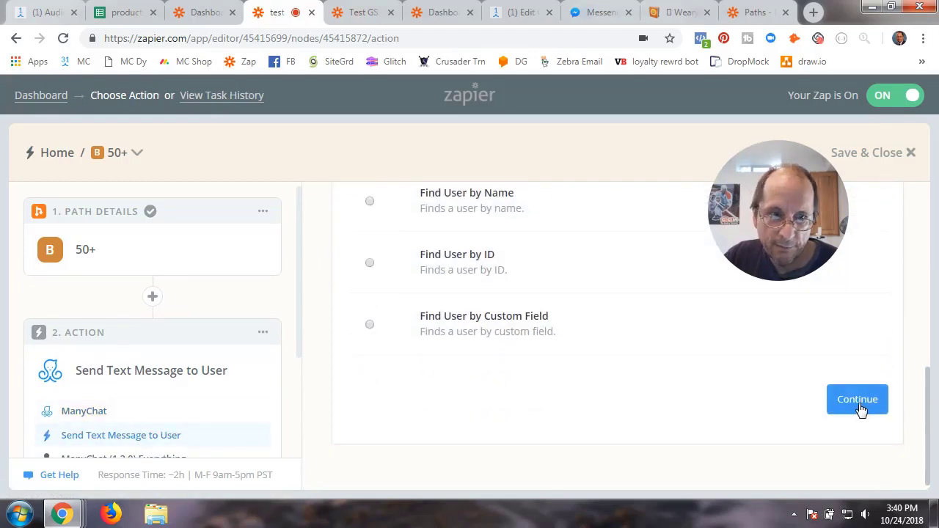
left_click(856, 403)
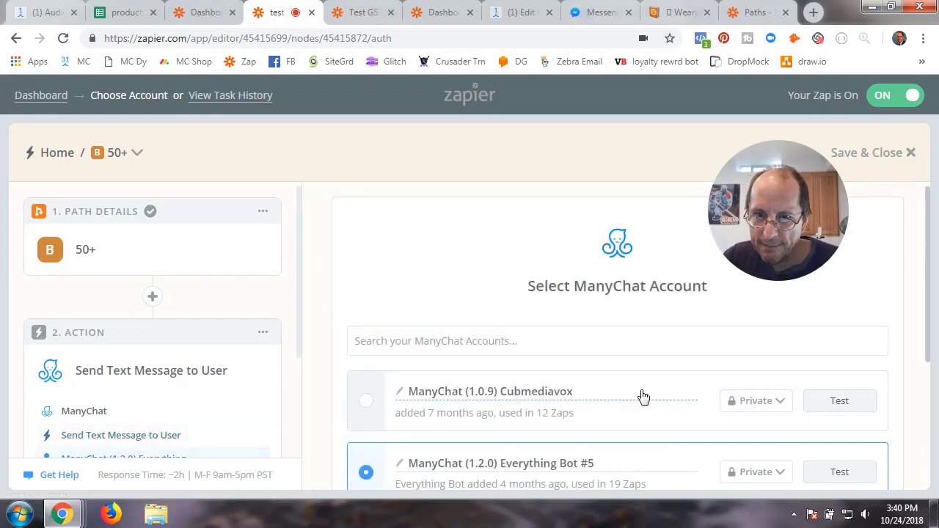
scroll(631, 393, "down", 2)
left_click(853, 489)
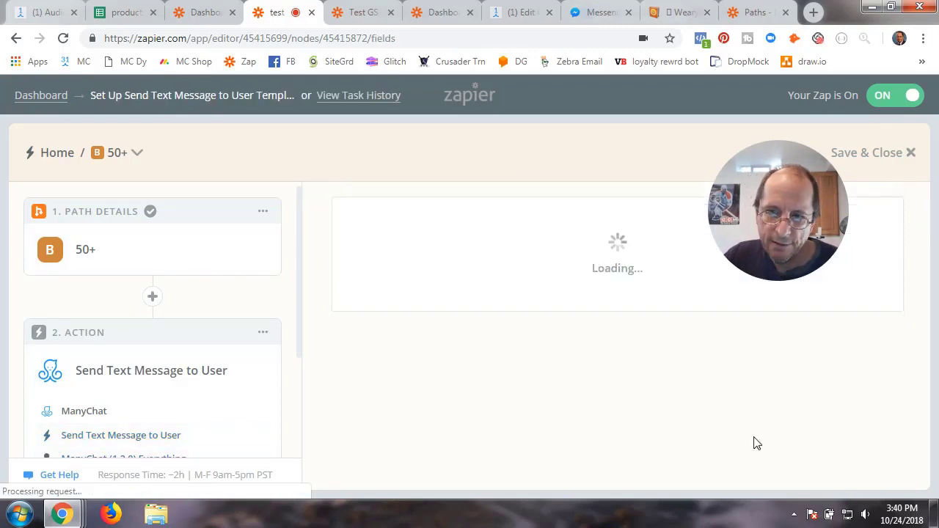
scroll(657, 402, "down", 3)
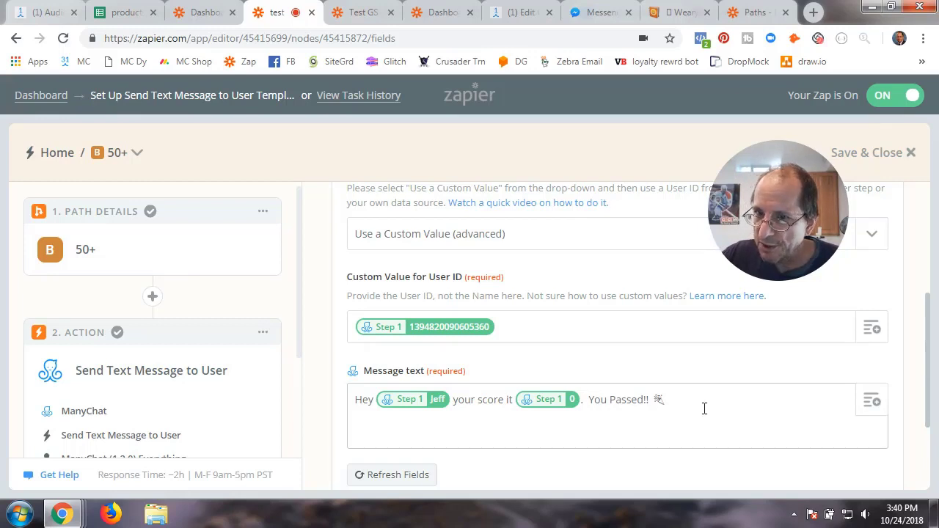
scroll(712, 404, "down", 2)
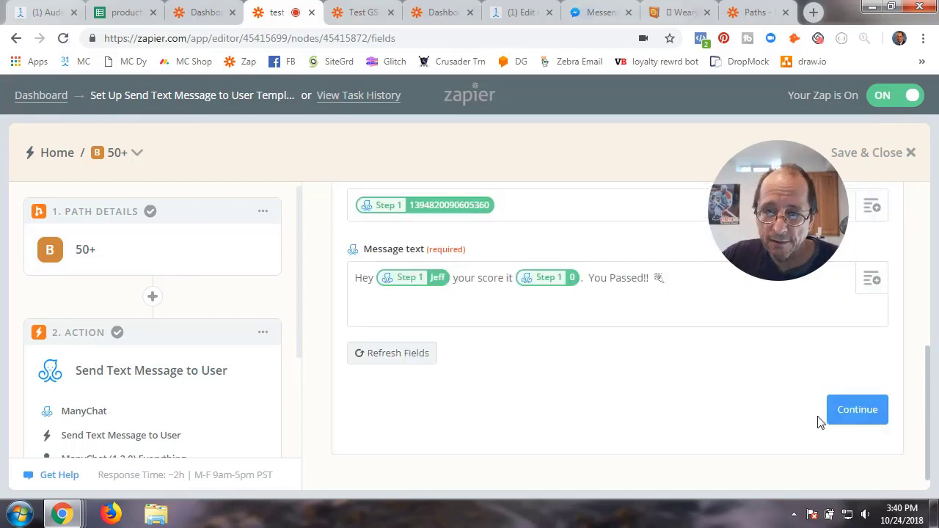
left_click(848, 411)
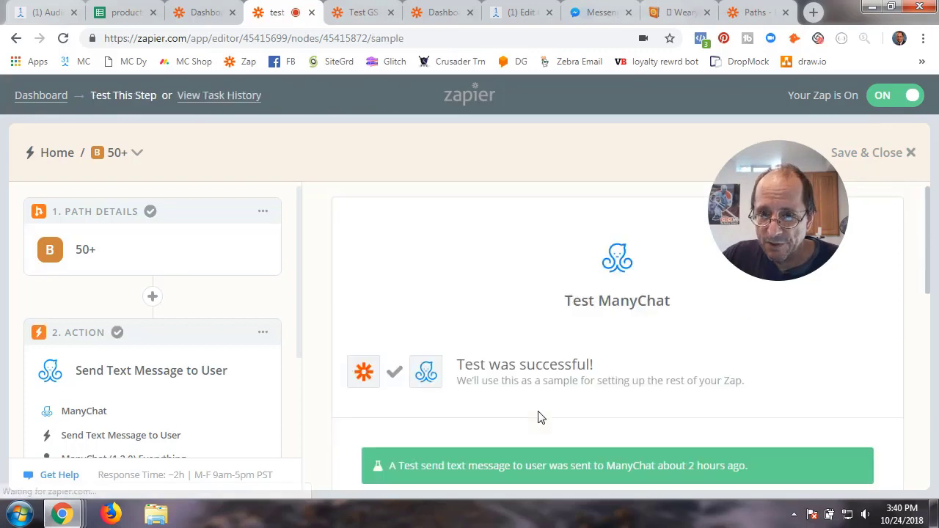
- Look through the ManyChat sample data in path B's step test and finish the path
scroll(539, 417, "down", 3)
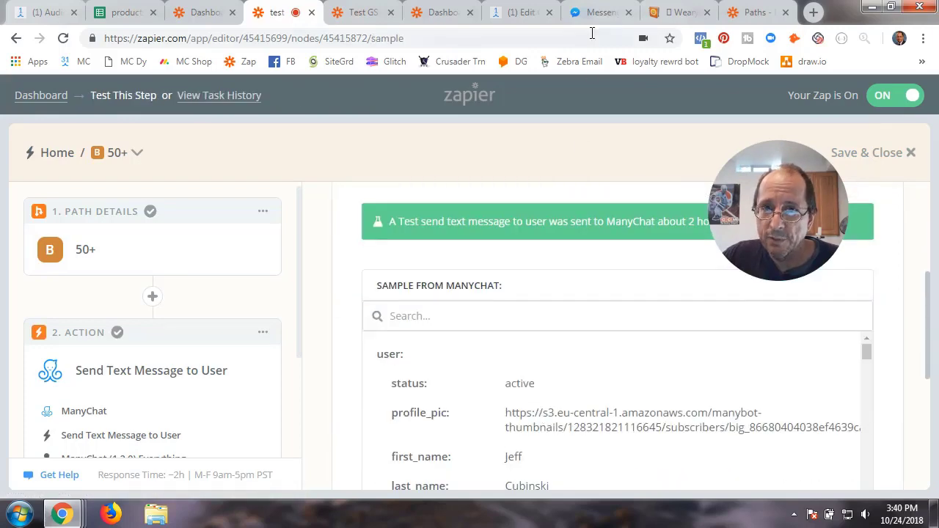
left_click(595, 21)
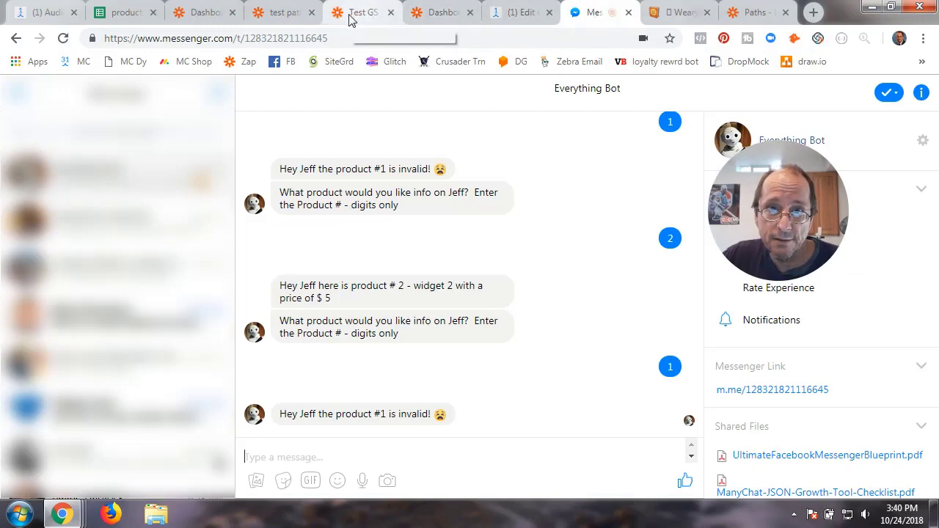
left_click(233, 18)
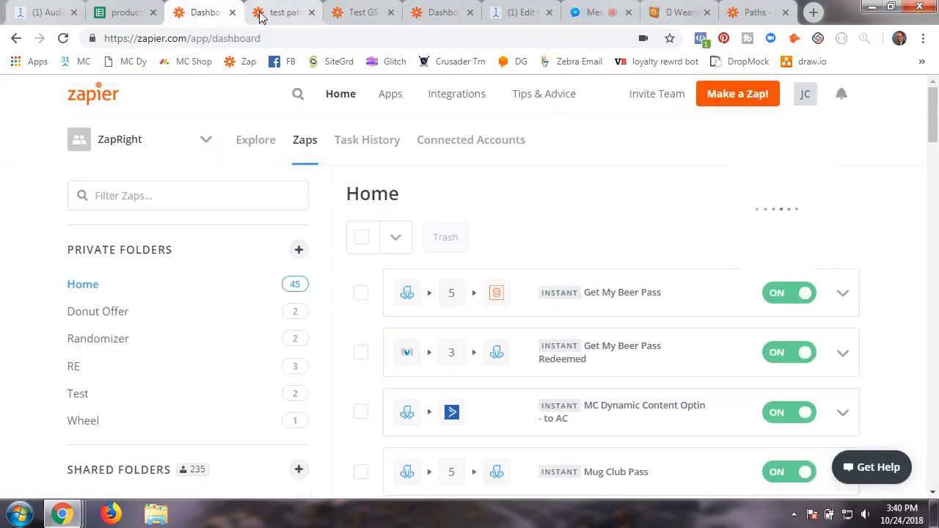
left_click(277, 16)
scroll(660, 410, "down", 10)
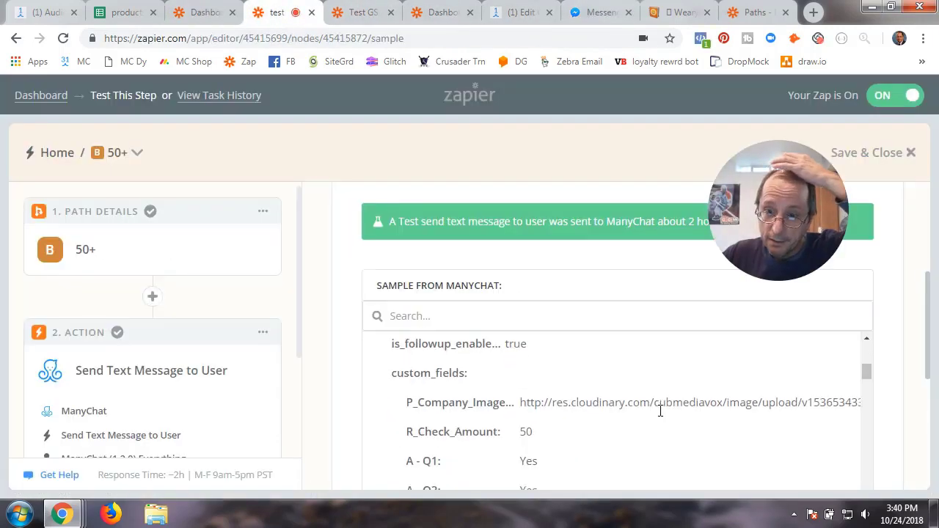
scroll(897, 416, "down", 5)
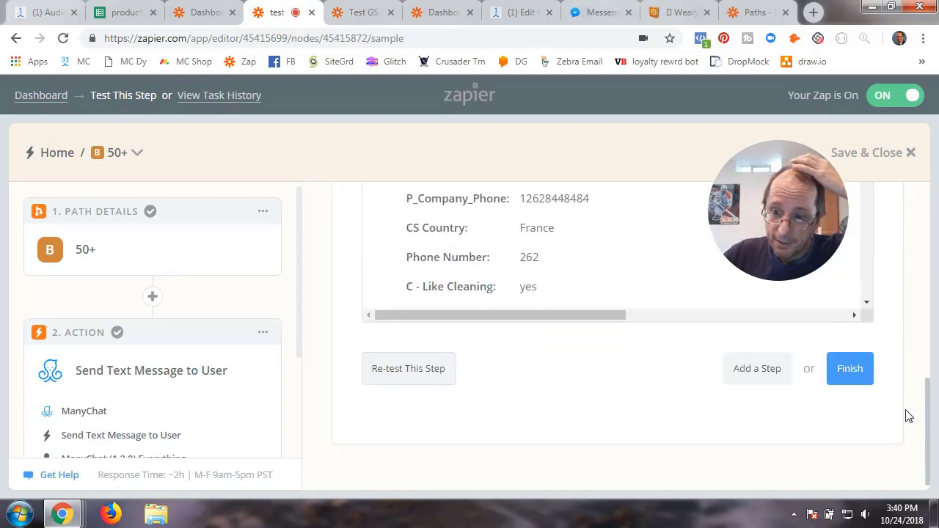
left_click(851, 370)
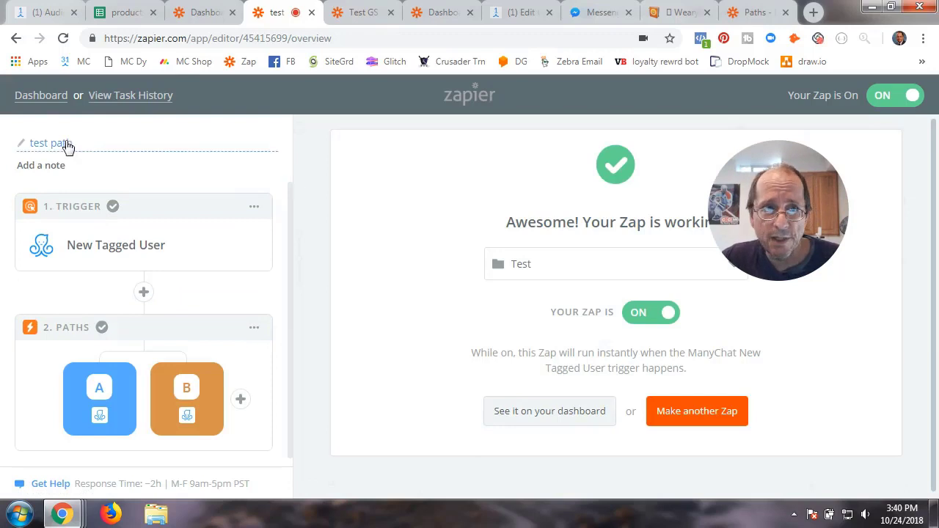
- Switch to ManyChat, preview the T - Quiz flow, and answer its three questions in Messenger with 10, 20 and 30
left_click(516, 15)
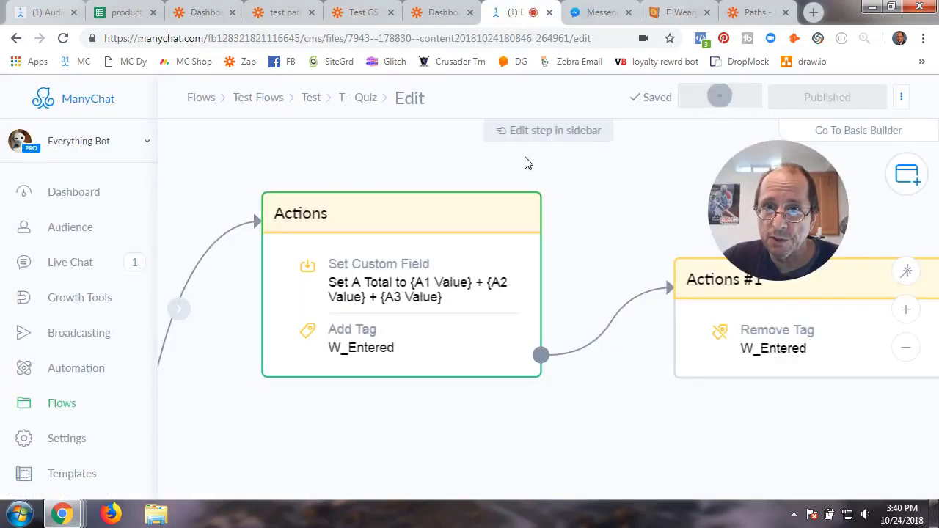
left_click(599, 22)
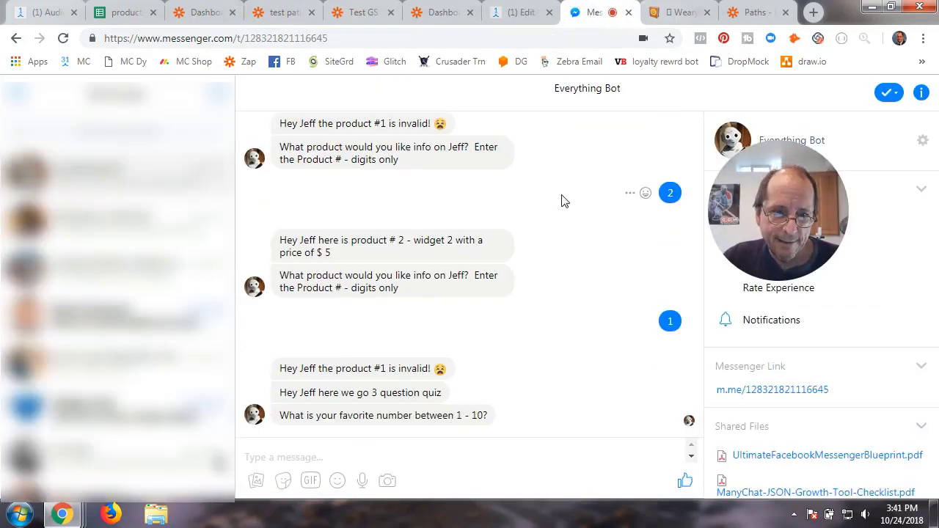
type("10")
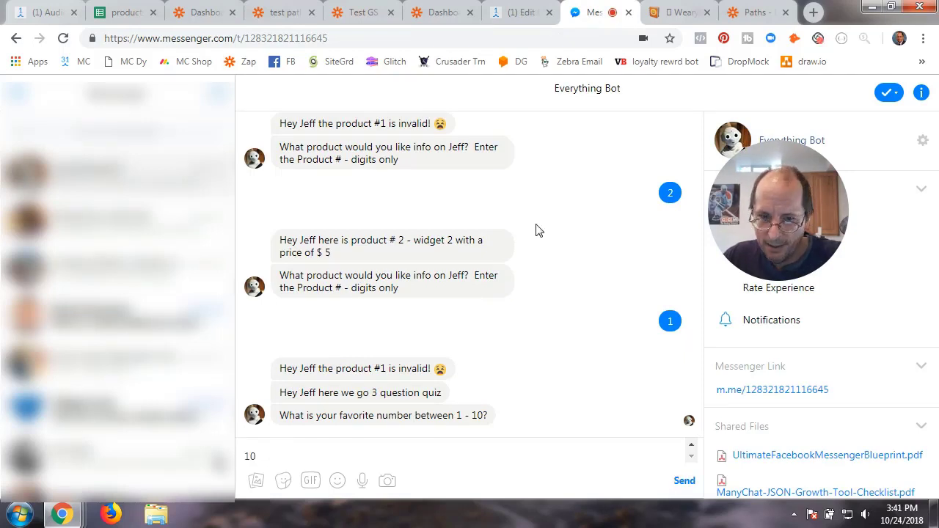
key("Return")
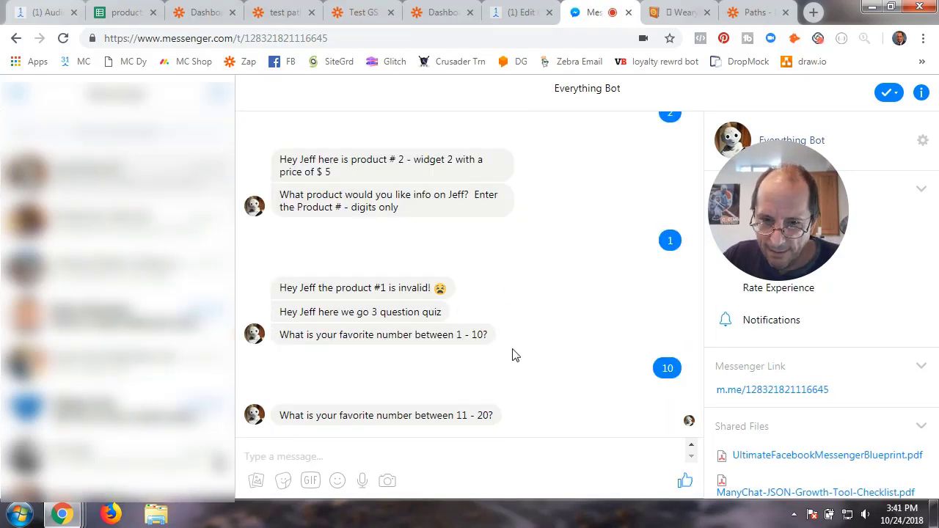
type("20")
key("Return")
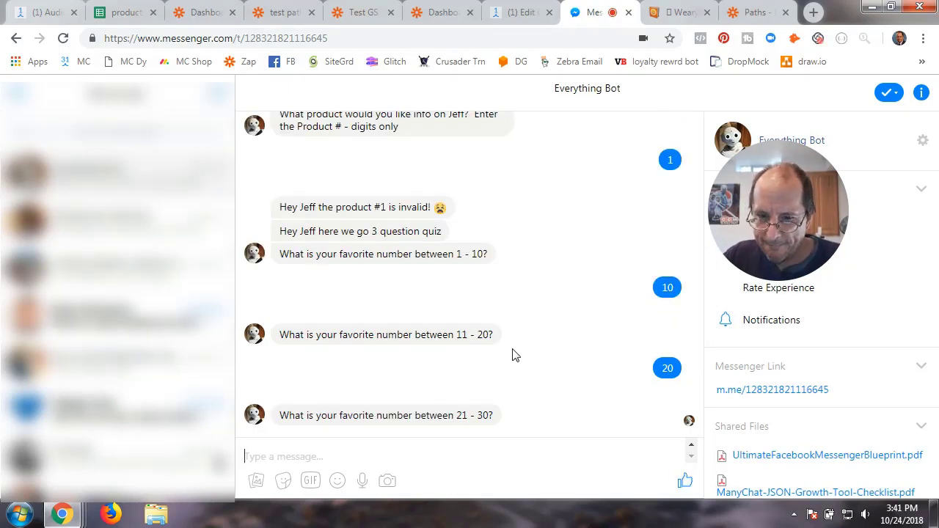
type("3")
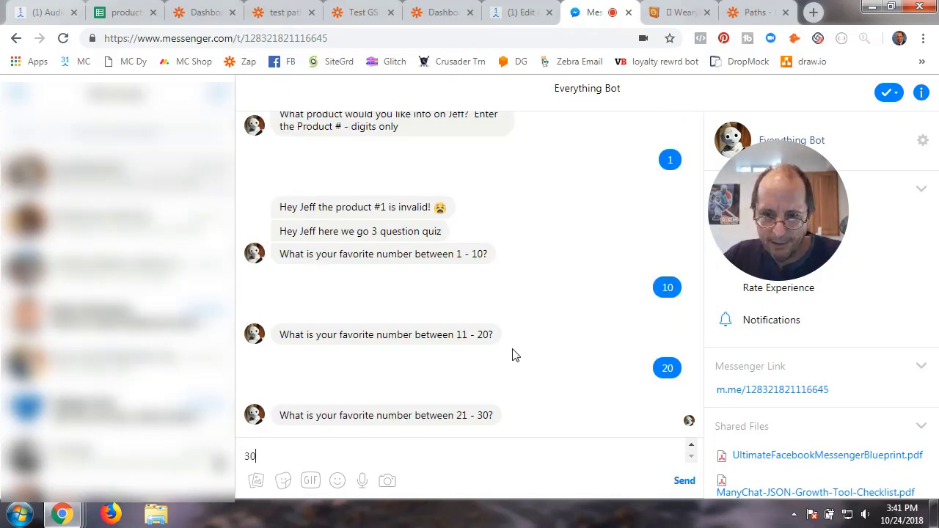
type("0")
key("Return")
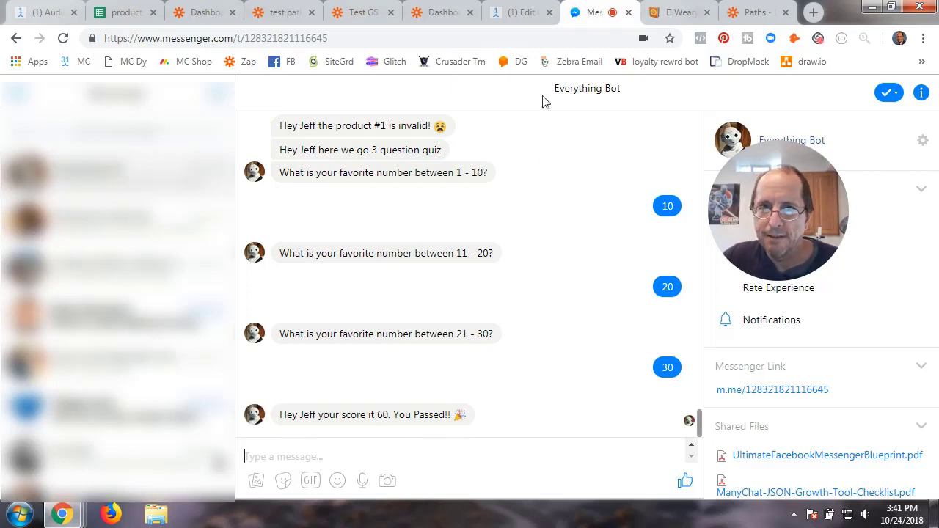
- Preview the quiz flow again from ManyChat and answer its questions in Messenger with 1, 11 and 21
left_click(526, 14)
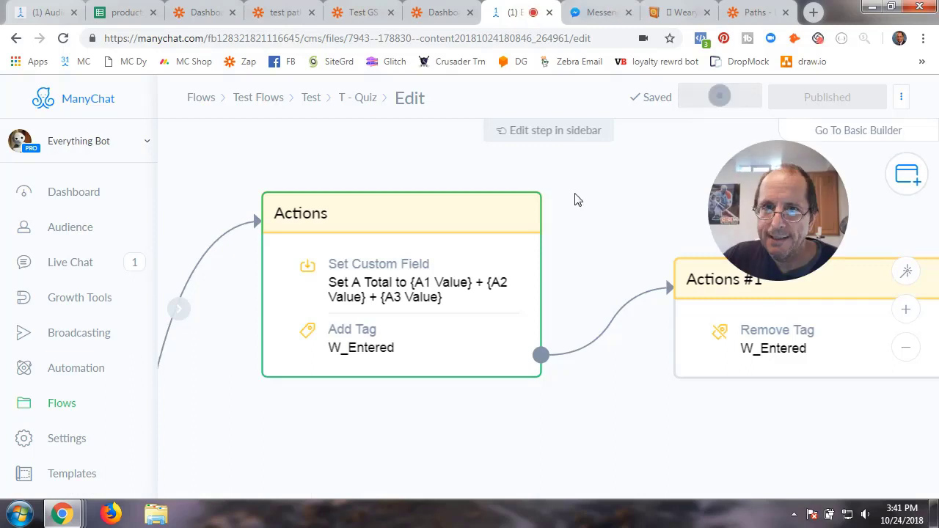
left_click(598, 14)
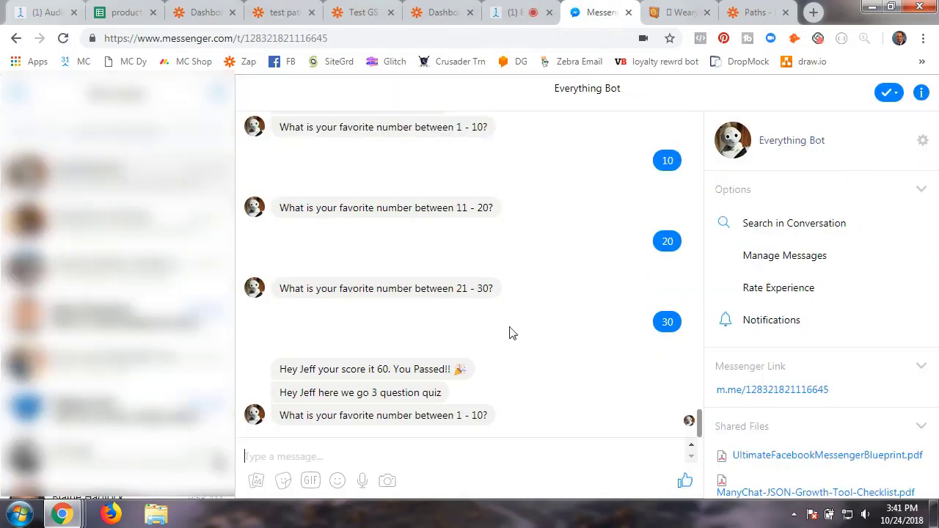
type("1")
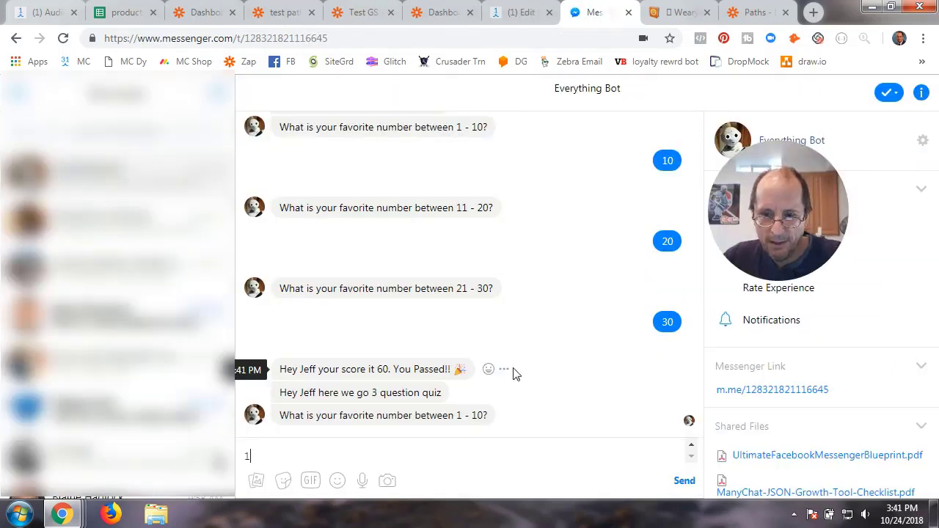
key("Return")
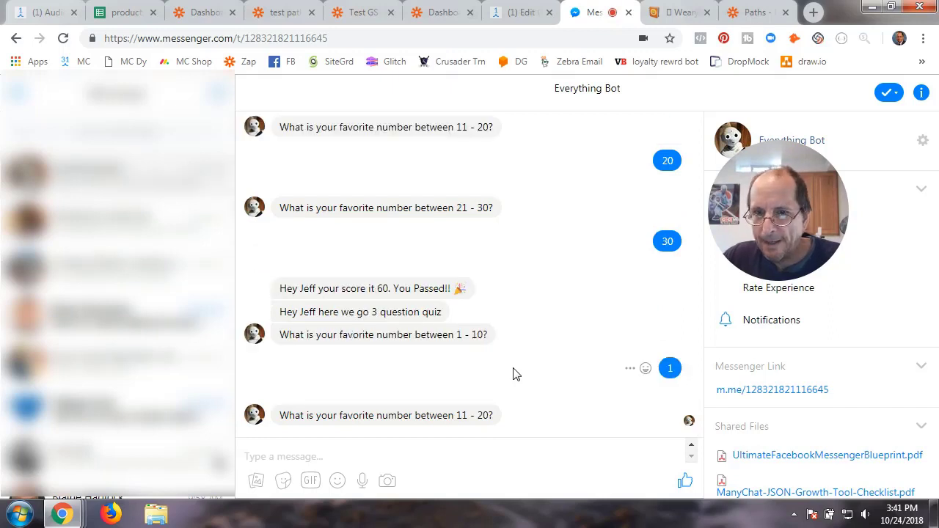
type("11")
key("Return")
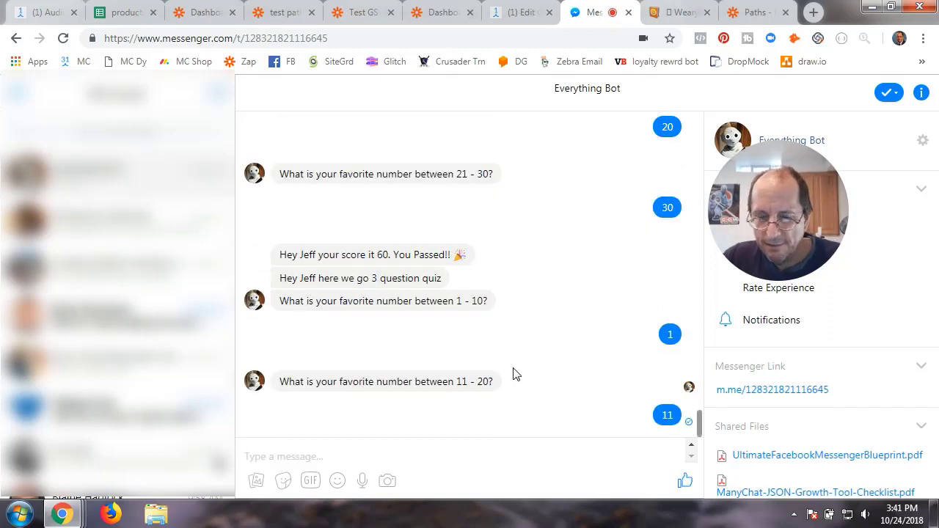
type("21")
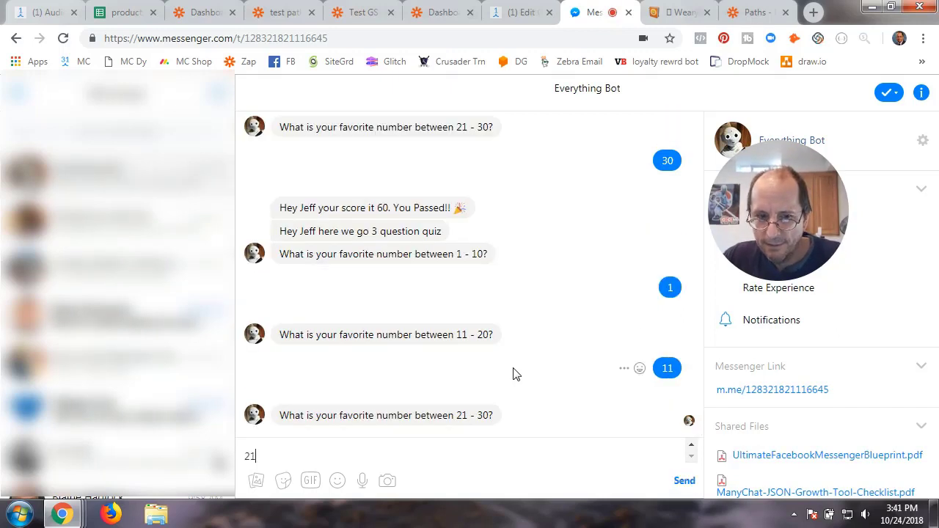
key("Return")
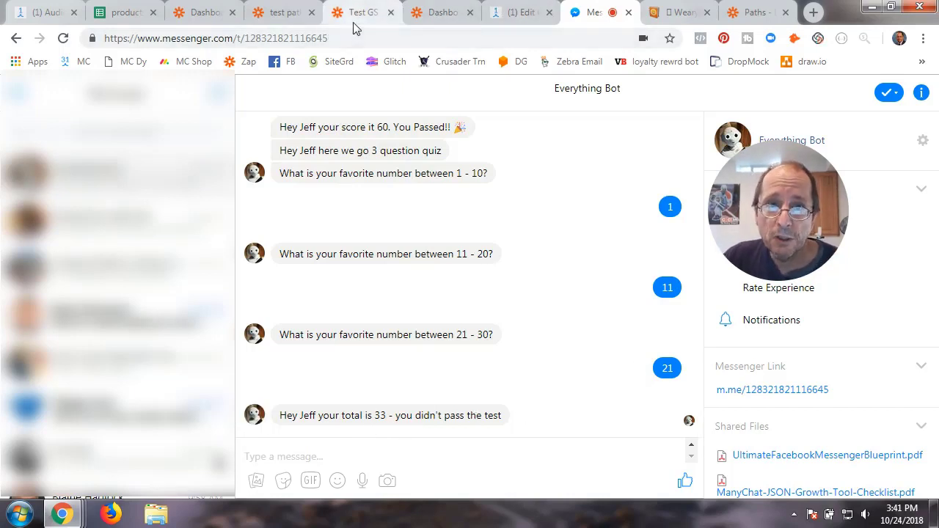
- Return to the test path Zap's overview and switch to Zapier's Paths help page to show the Path Group terminology
left_click(285, 12)
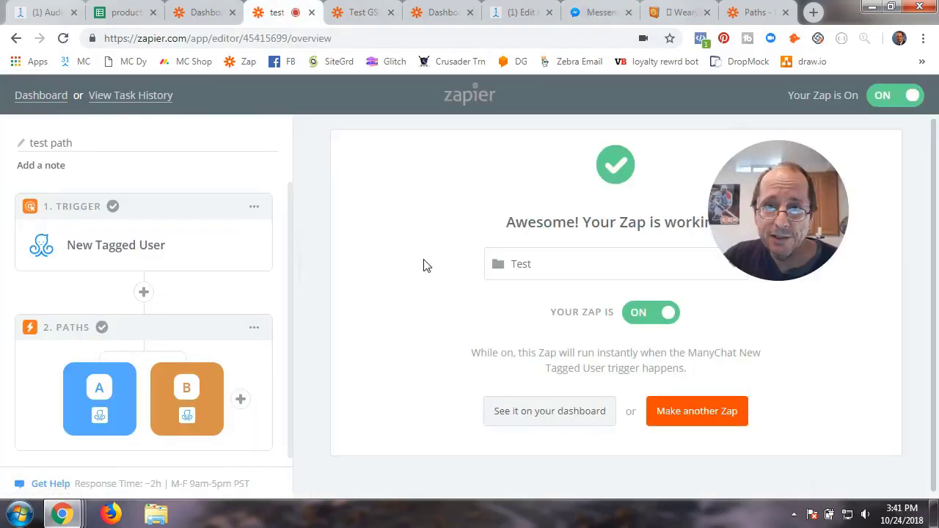
left_click(747, 18)
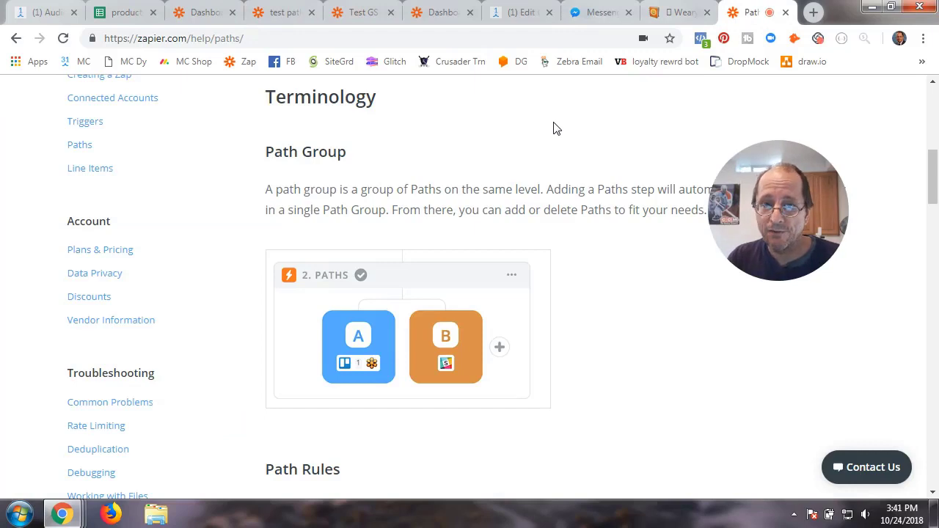